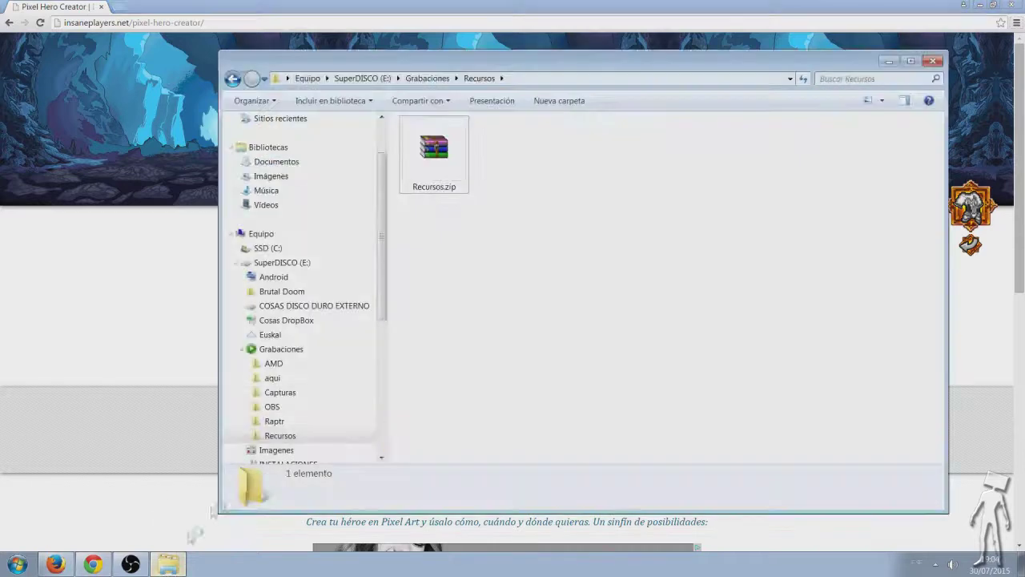
Open the Recursos folder over the hero creator page and select Recursos.zip
click(168, 564)
click(433, 158)
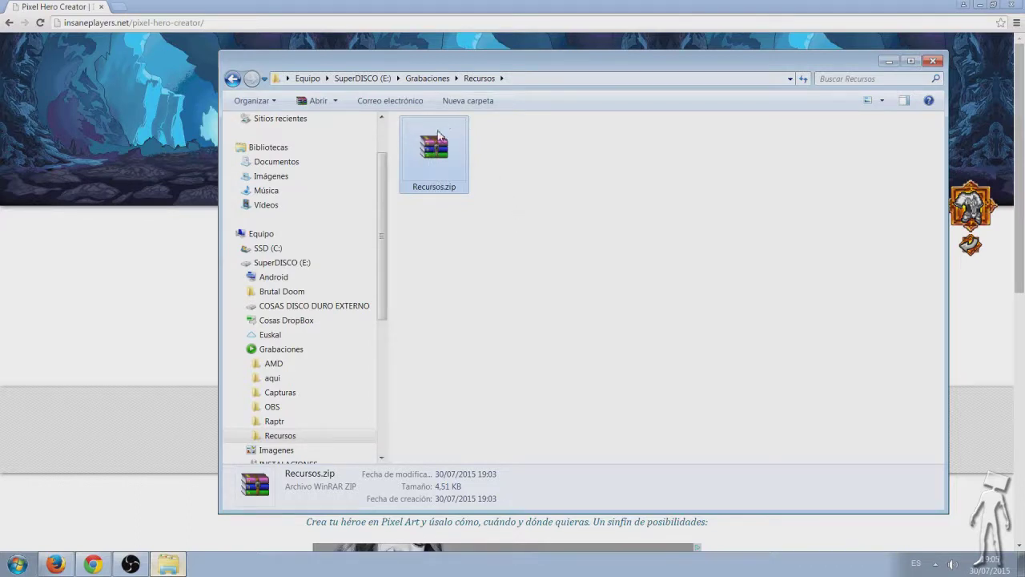
Extract Recursos.zip in place with 7-Zip's Extraer aquí to get the base_cuerpo PNGs
right_click(436, 136)
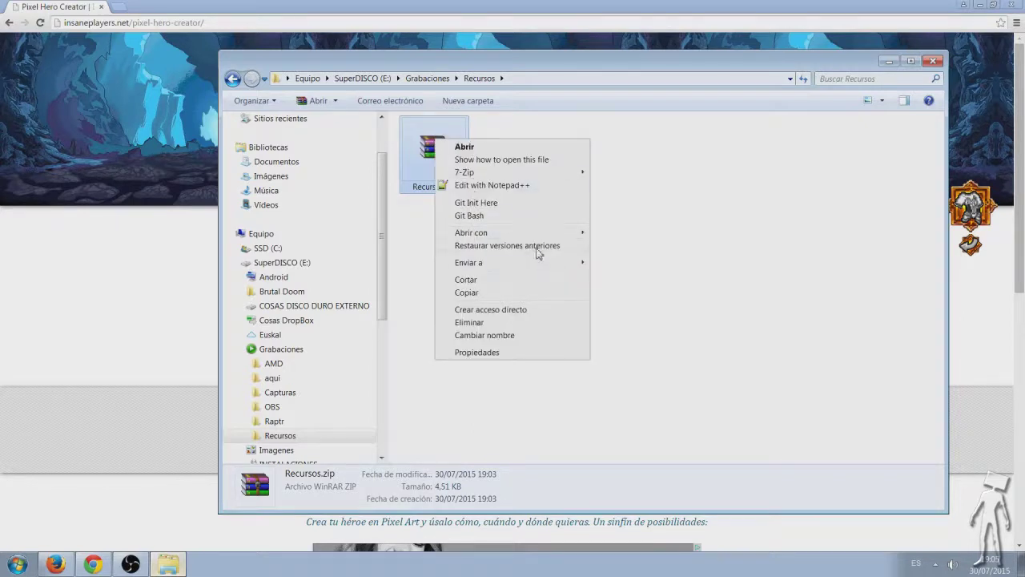
mouse_move(512, 173)
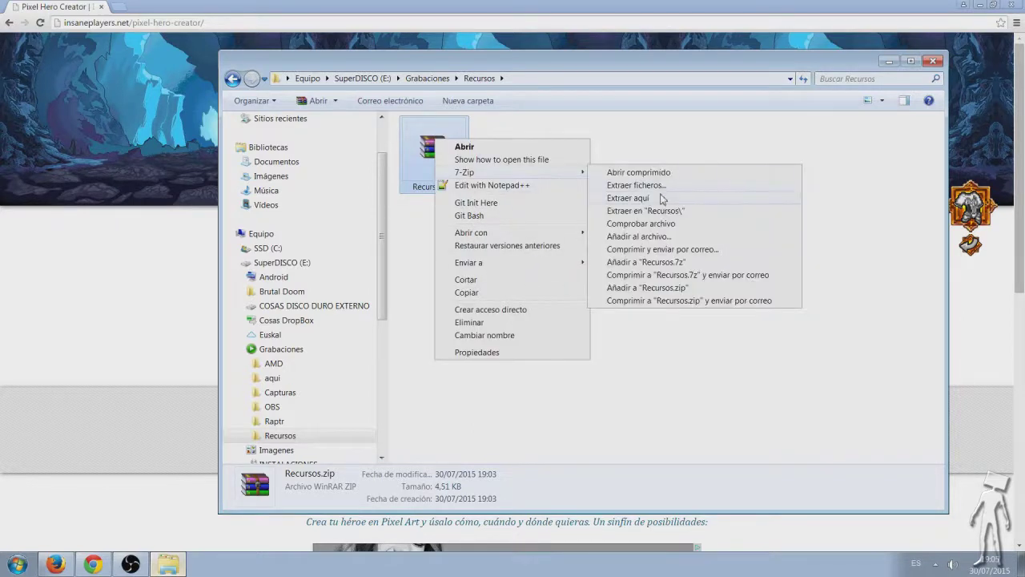
click(647, 201)
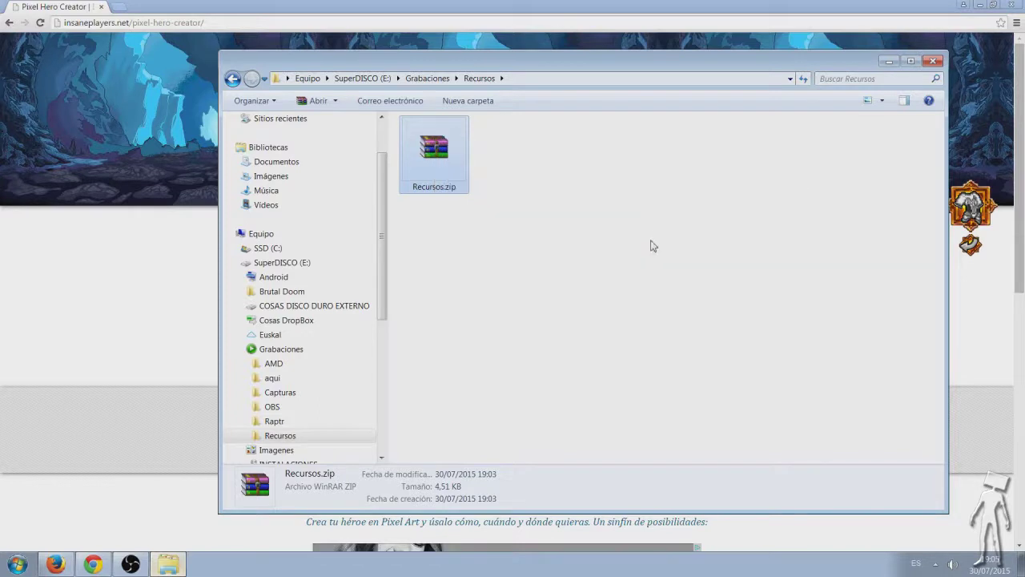
click(628, 288)
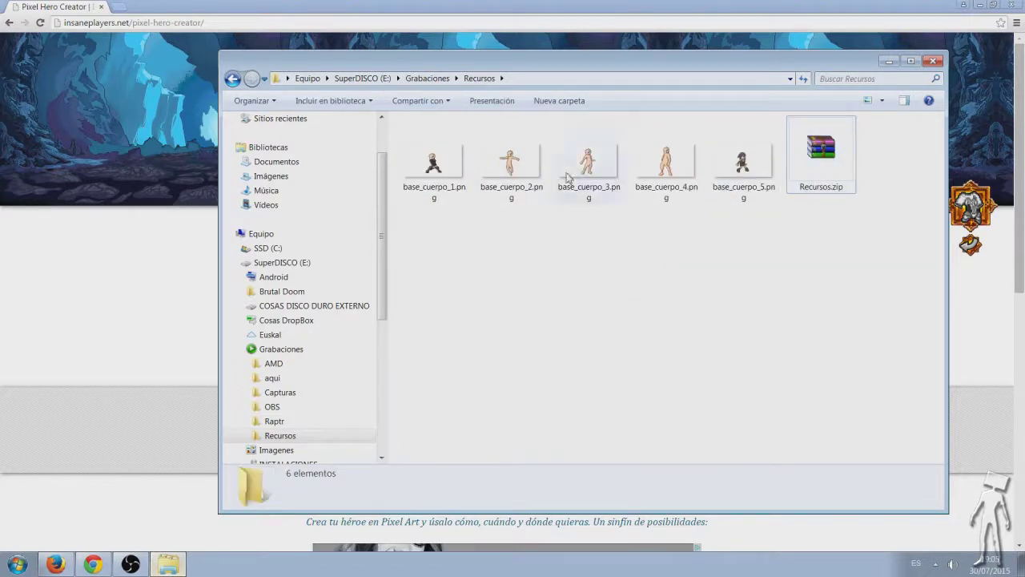
Preview base_cuerpo_1.png and base_cuerpo_2.png in Photo Viewer, then close the viewer
double_click(433, 163)
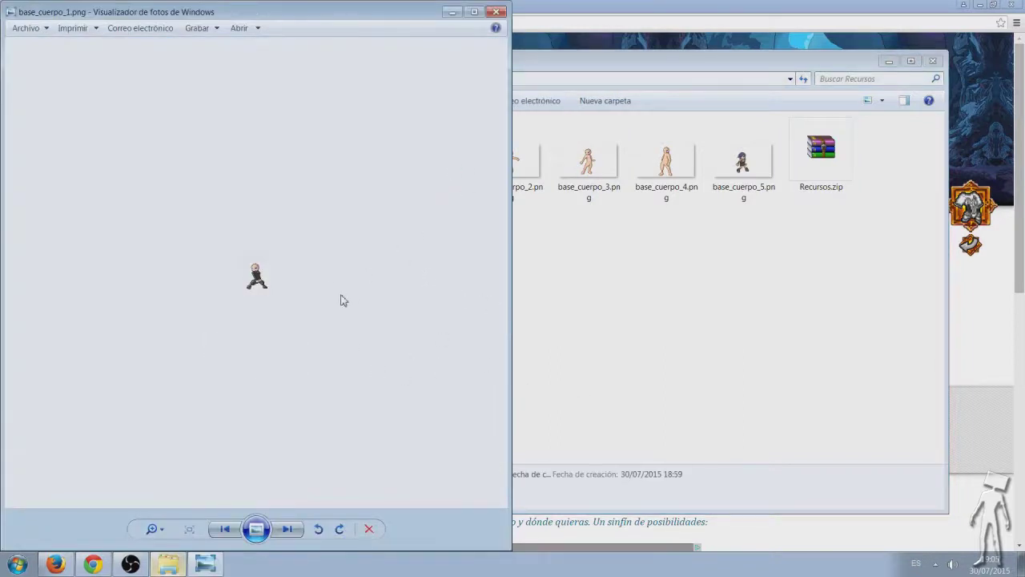
key(Right)
key(Right)
key(Right)
scroll(340, 300, up, 3)
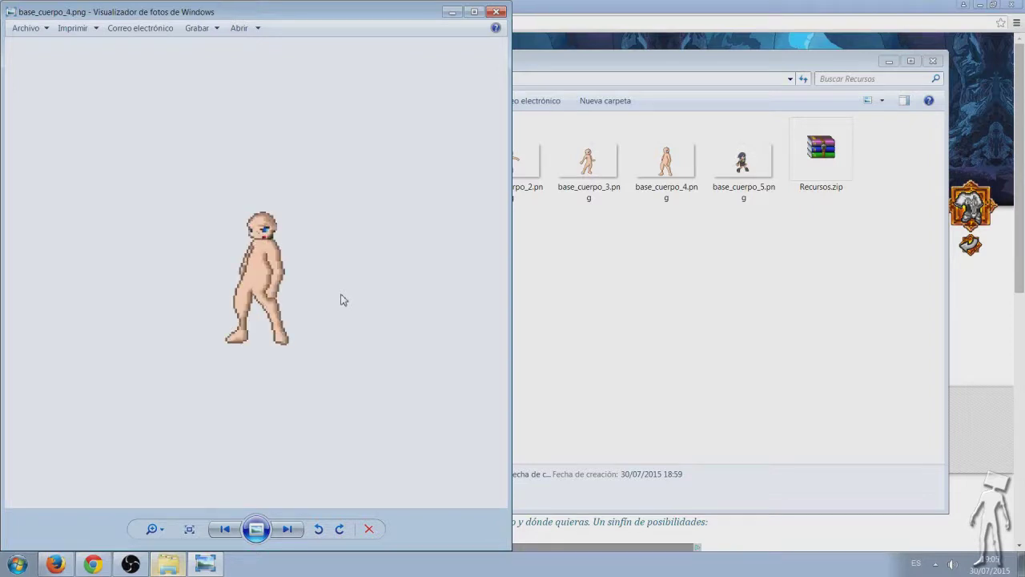
click(497, 12)
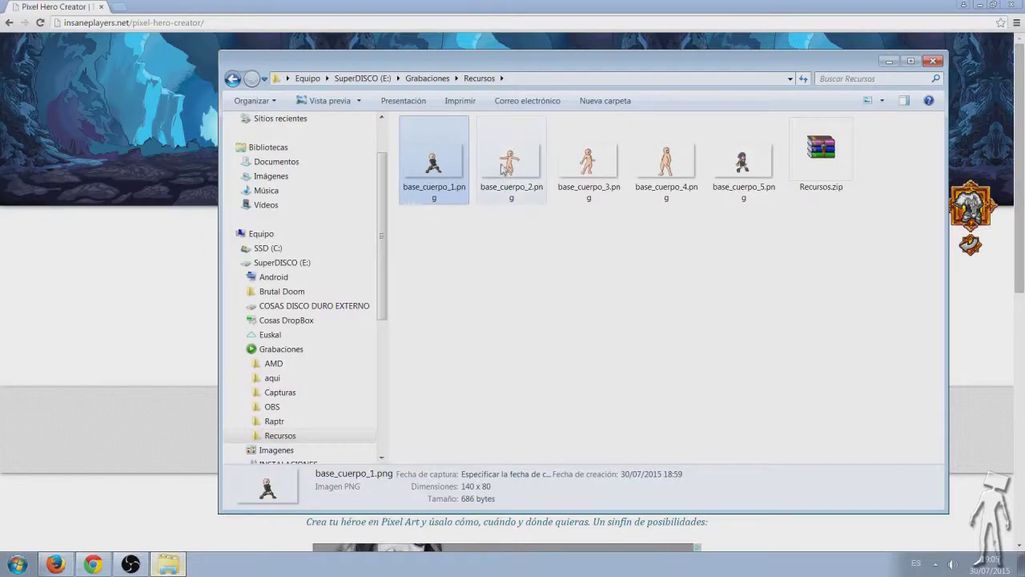
Clear the file selection in the folder and bring up the Start menu
key(Right)
click(497, 275)
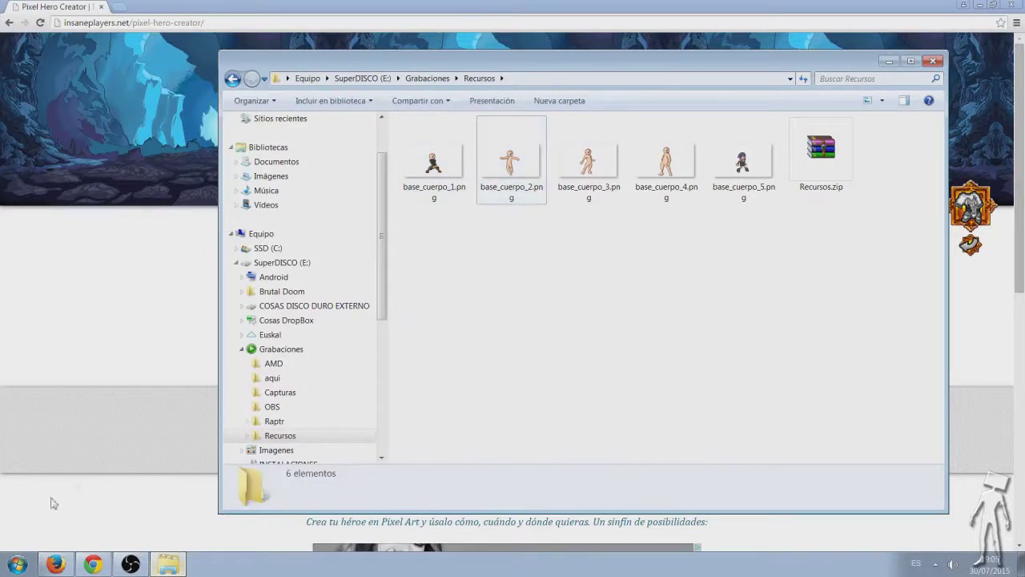
key(super)
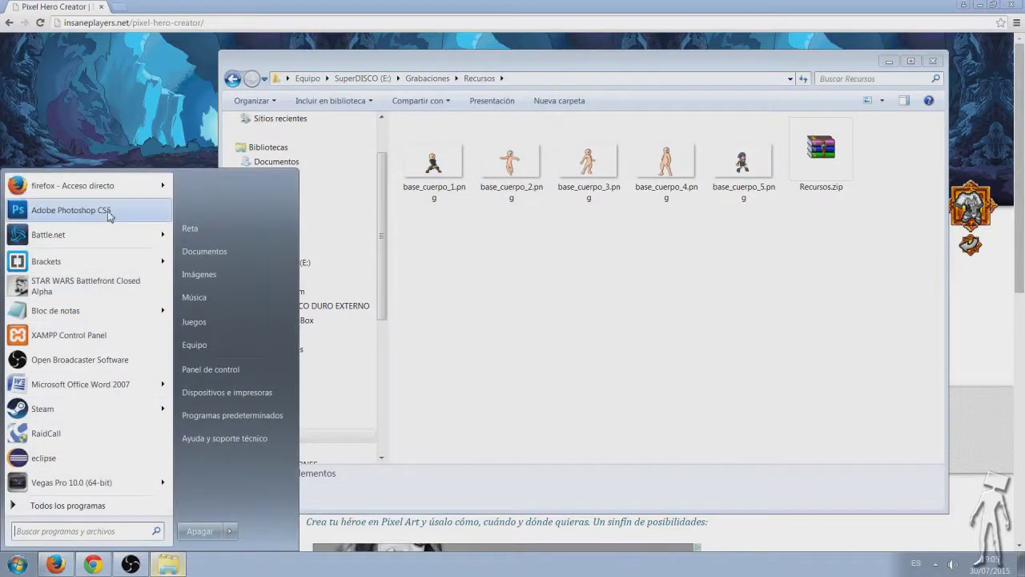
Launch Photoshop CS5 and drag base_cuerpo_2.png into it
click(108, 215)
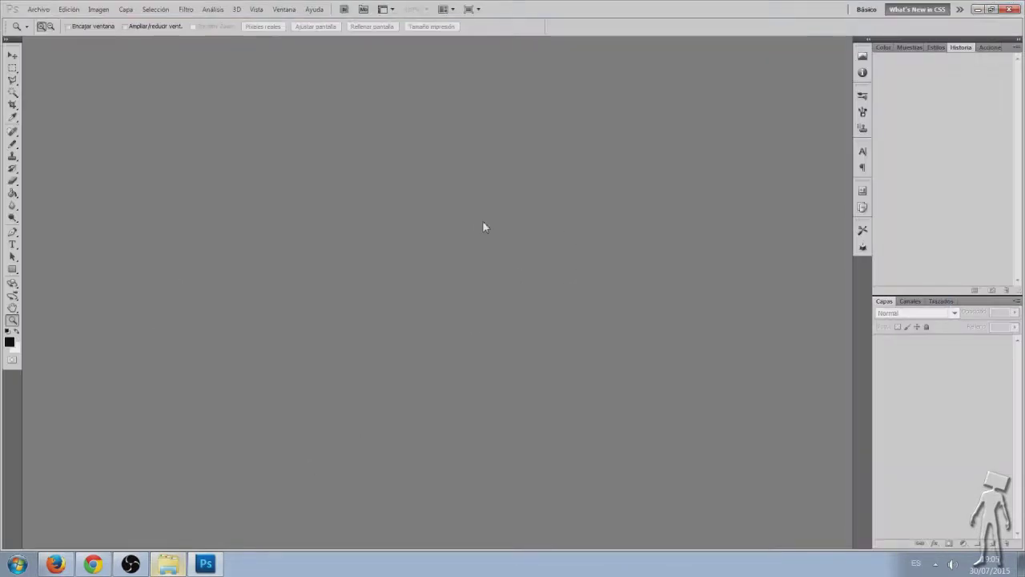
click(170, 565)
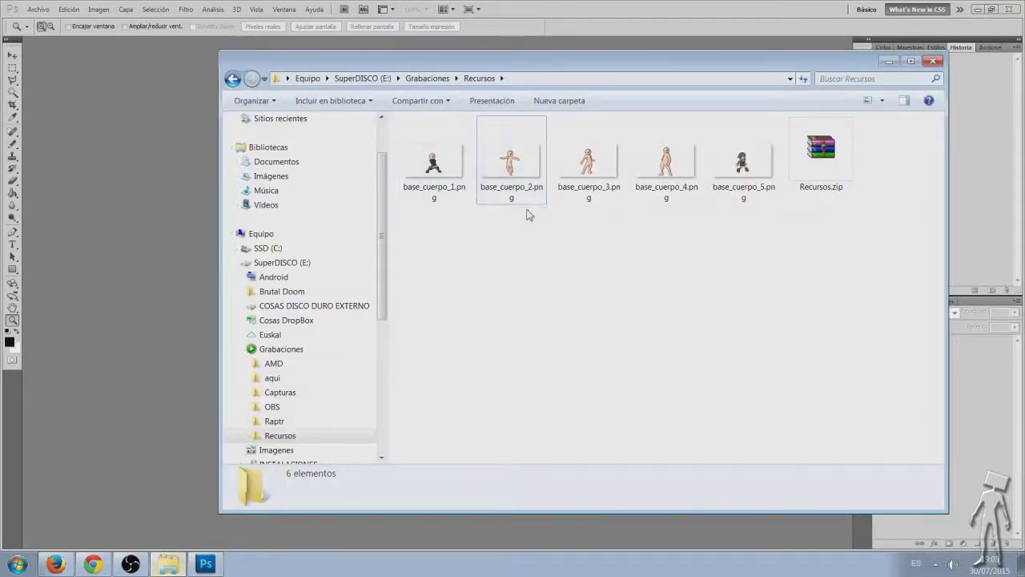
click(514, 163)
click(149, 78)
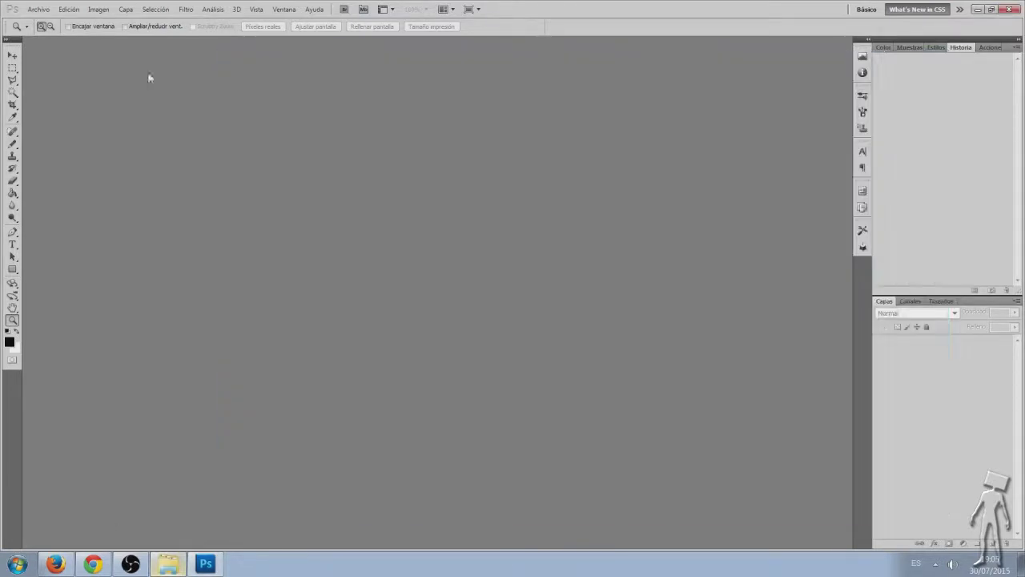
drag(559, 285, 564, 280)
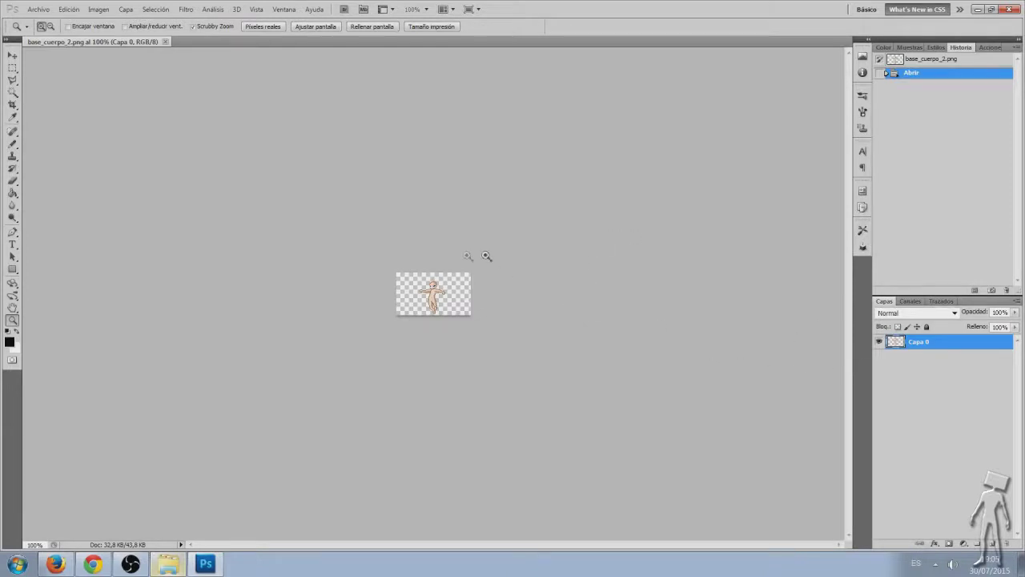
Zoom in on the body pose, settling at 500%
click(429, 298)
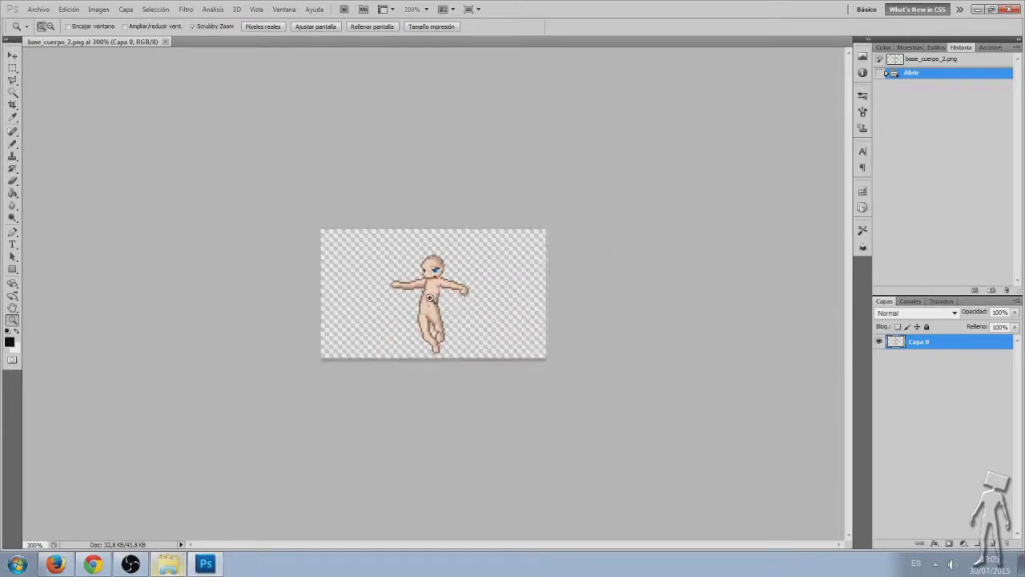
click(429, 298)
click(423, 288)
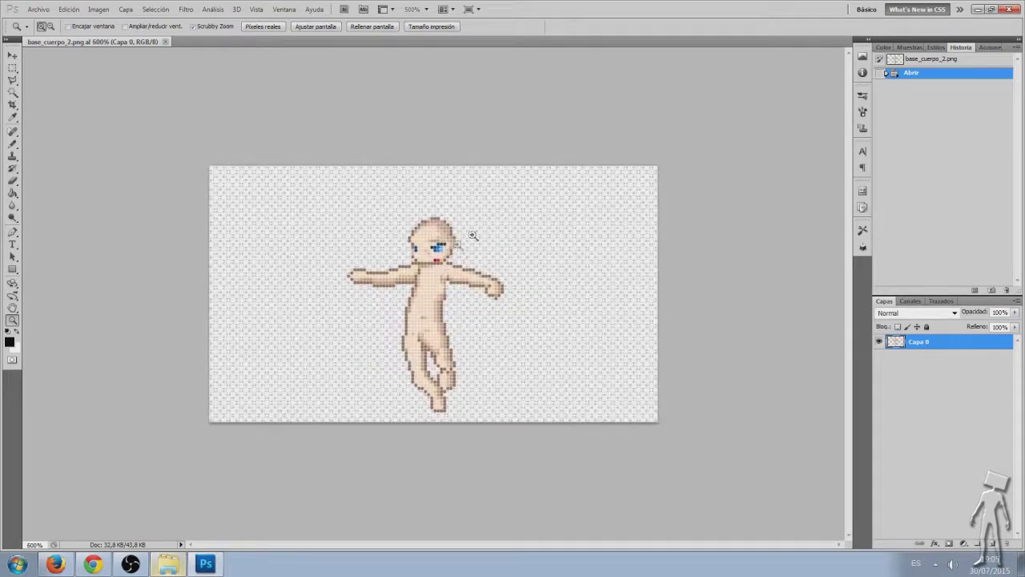
alt+click(442, 279)
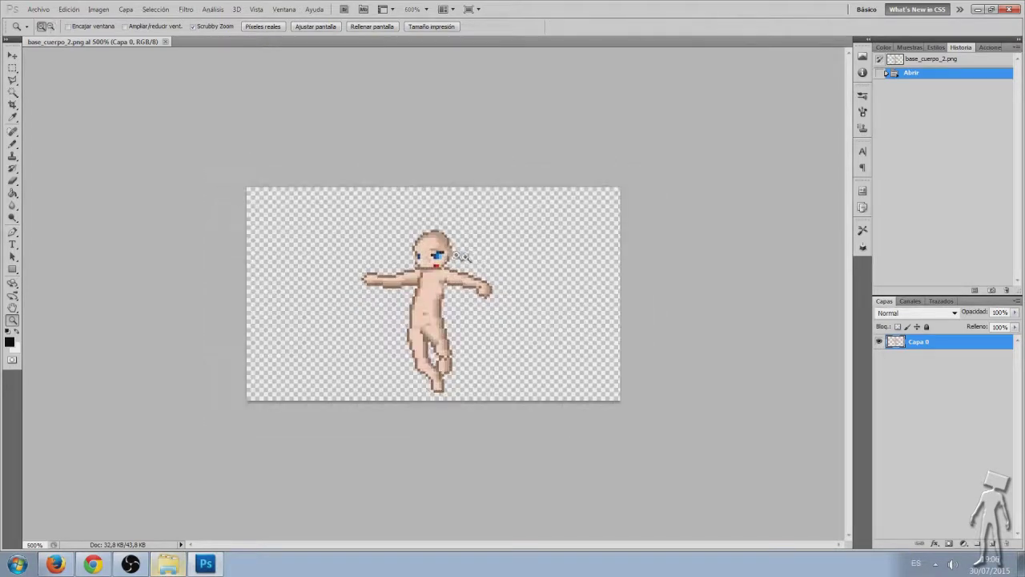
Try the soft brush and then the Pencil tool with test marks, undoing each
click(13, 144)
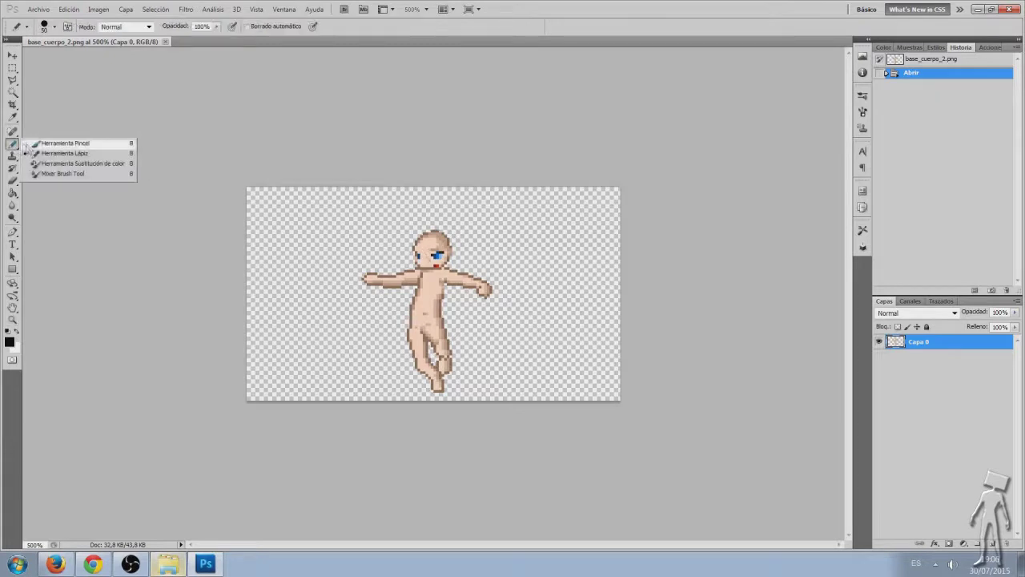
click(56, 147)
mouse_move(345, 237)
mouse_down()
mouse_move(361, 267)
mouse_move(402, 279)
mouse_up()
key(ctrl+z)
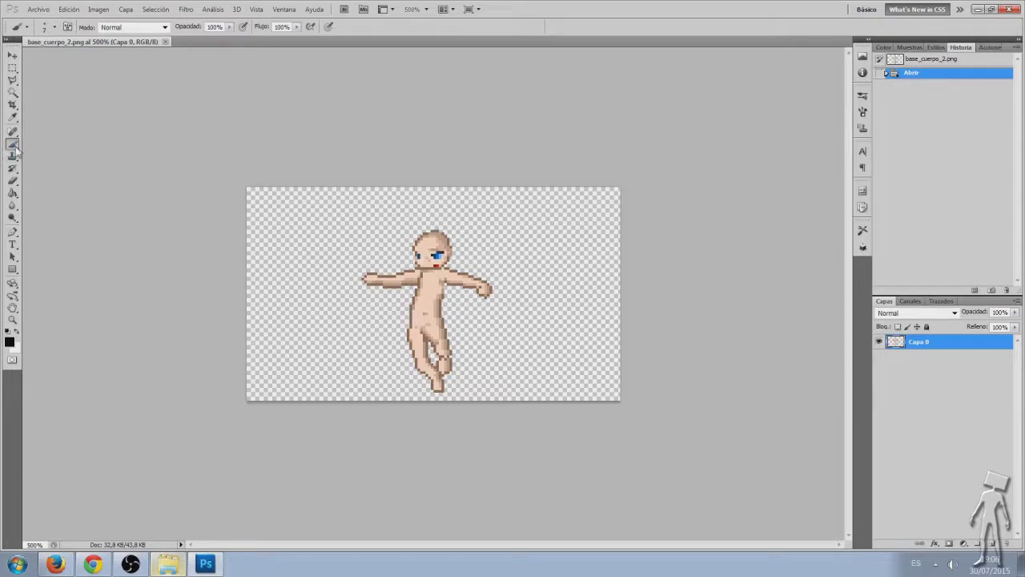
click(12, 145)
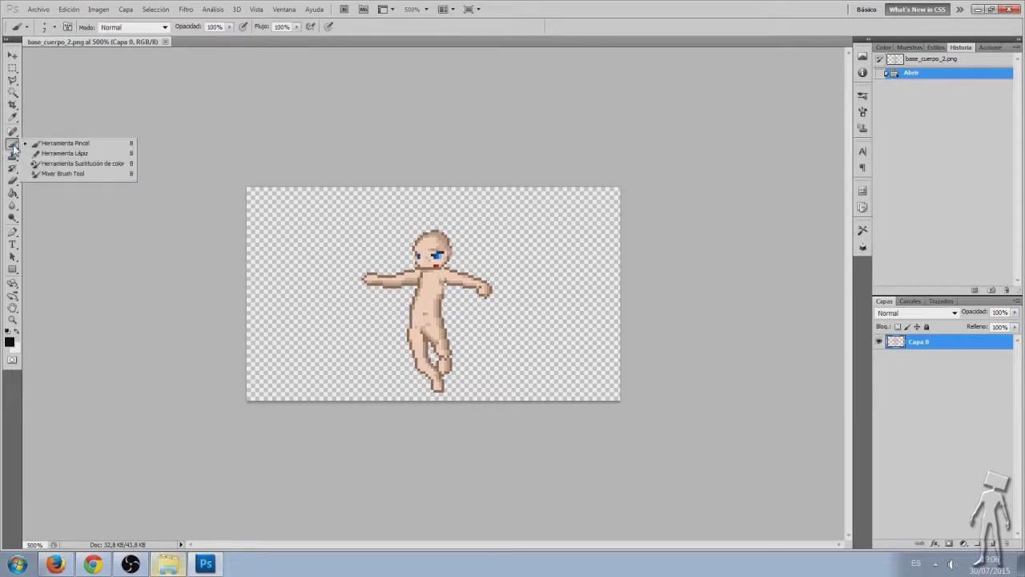
click(13, 147)
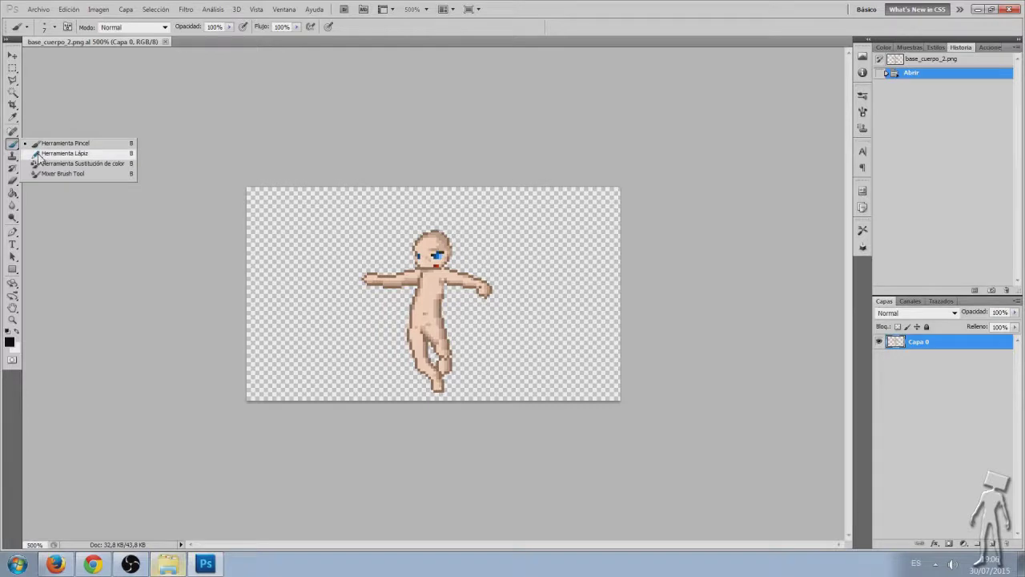
click(64, 153)
click(311, 273)
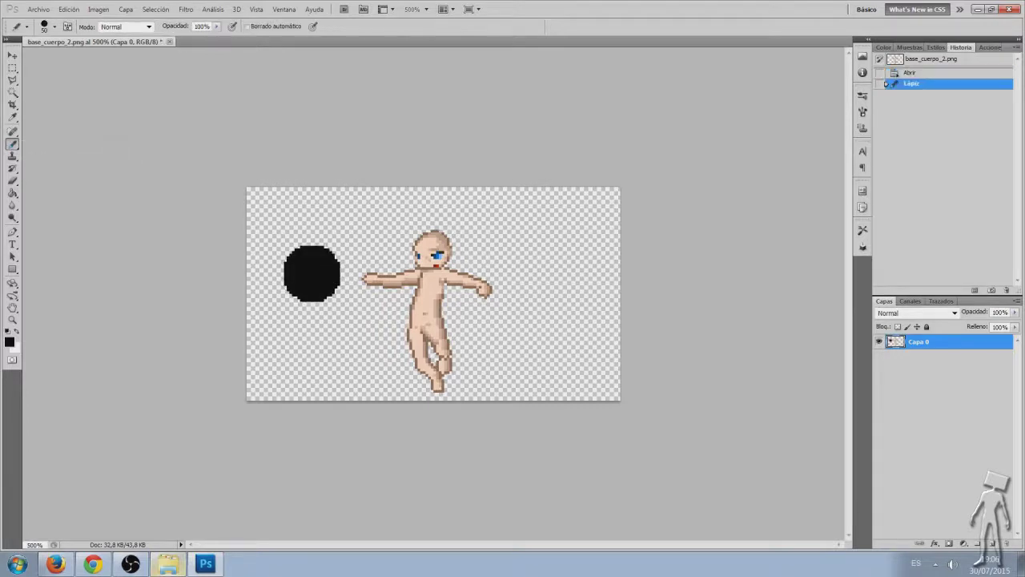
click(886, 73)
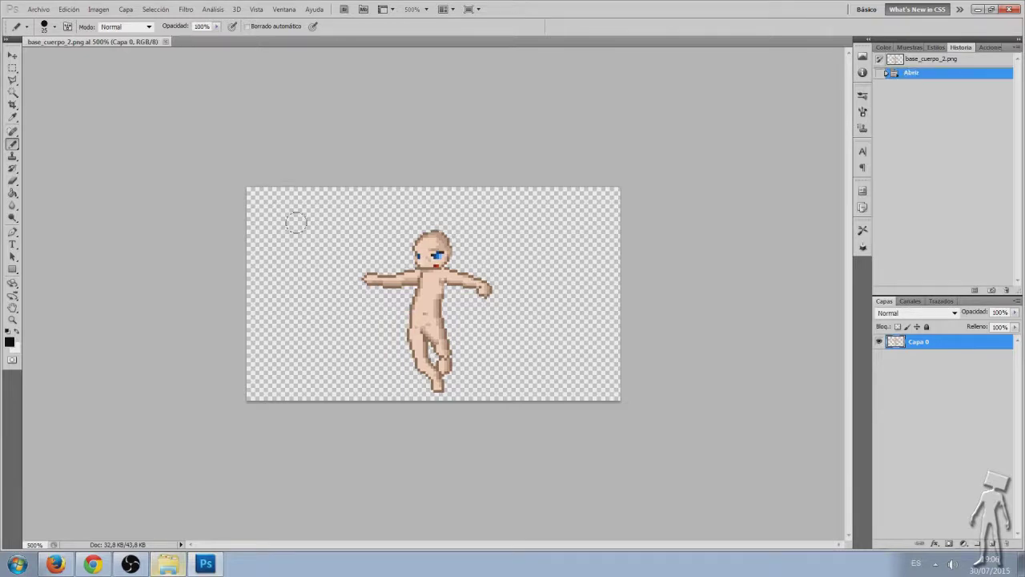
Zoom to 800% on the arm, draw a 1-pixel pencil test line, and undo it
key(z)
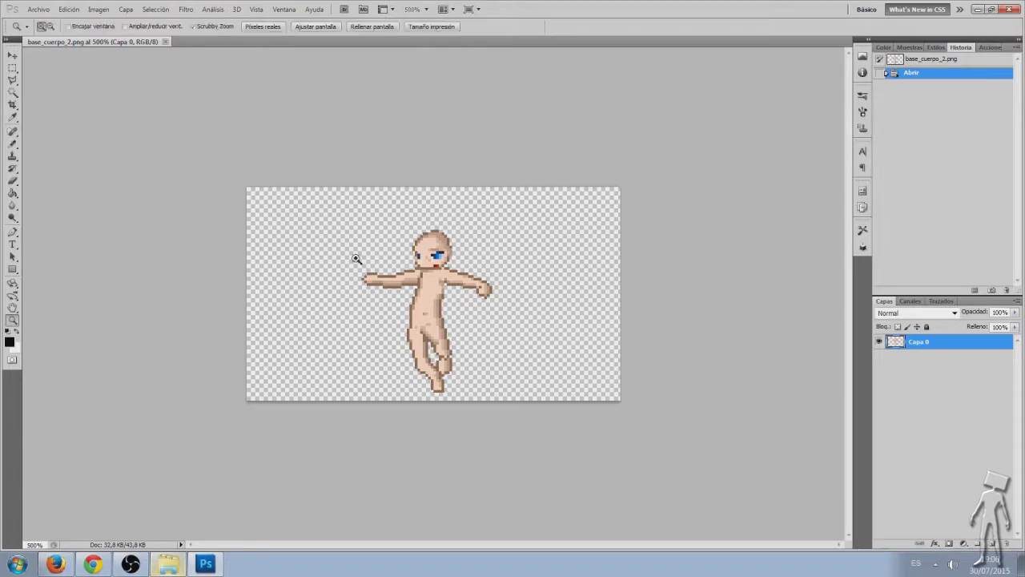
click(357, 258)
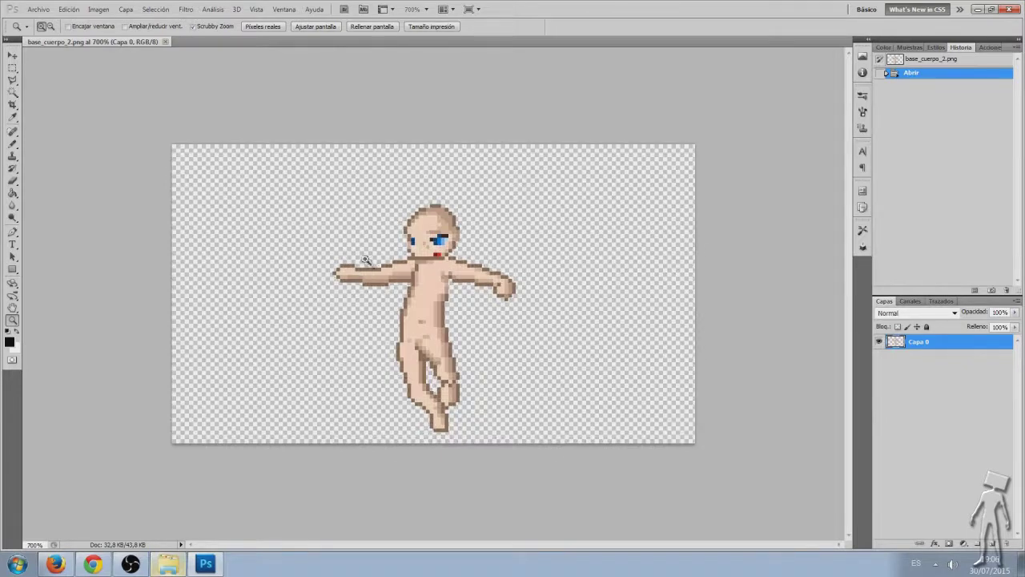
click(415, 285)
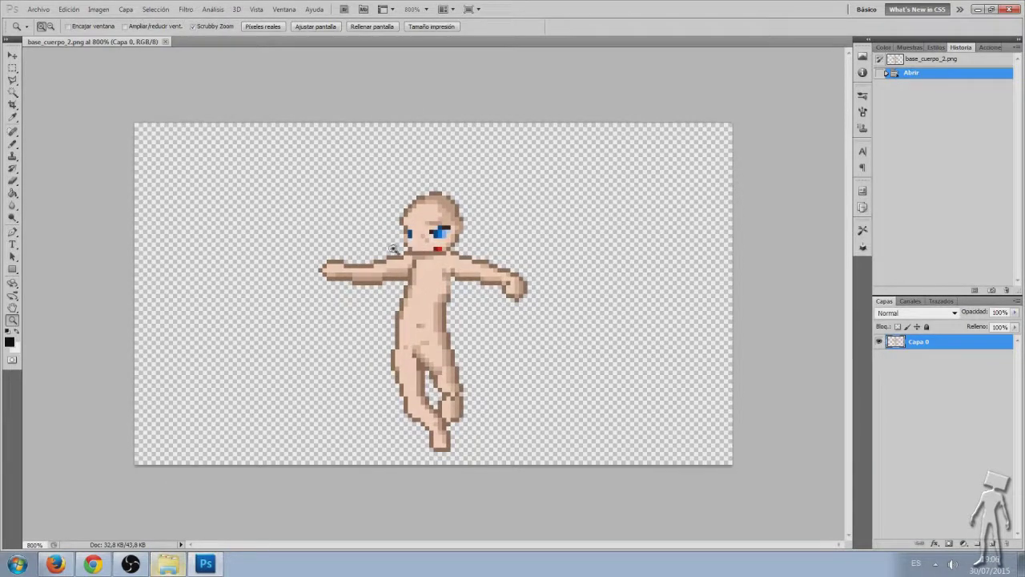
key(b)
drag(352, 266, 408, 260)
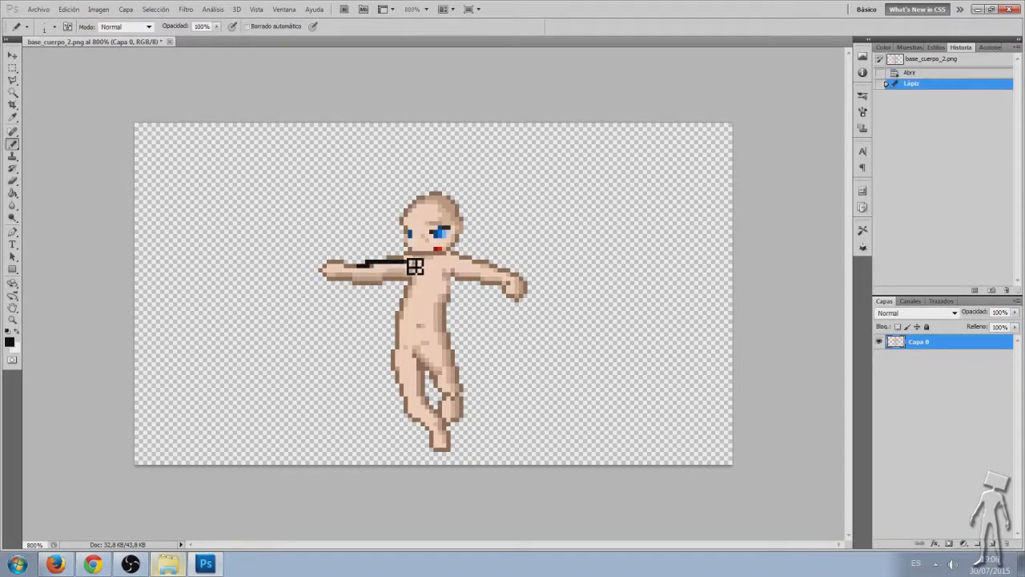
key(ctrl+z)
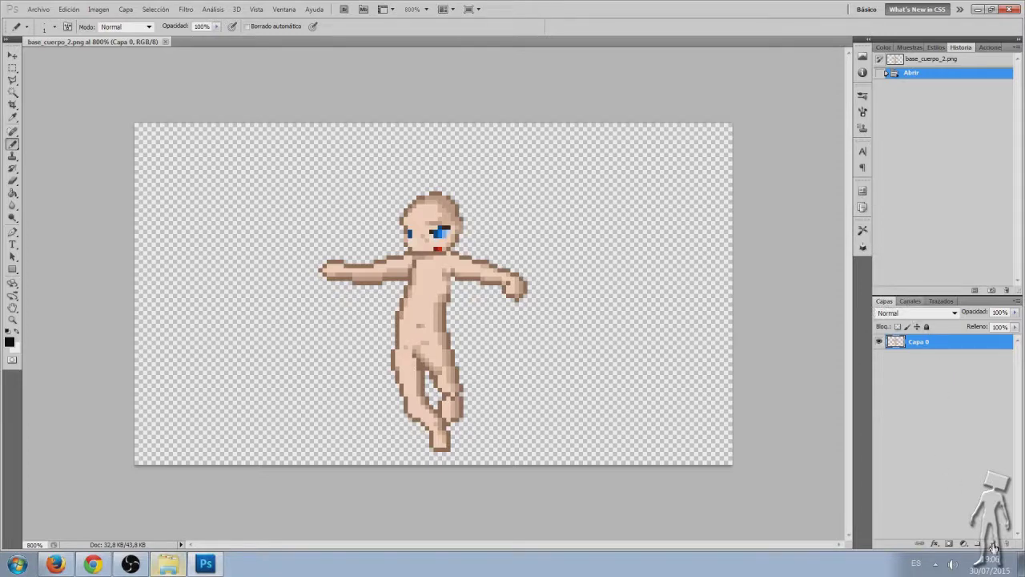
Add layer Capa 1 and fade Capa 0 to 87% opacity
click(993, 544)
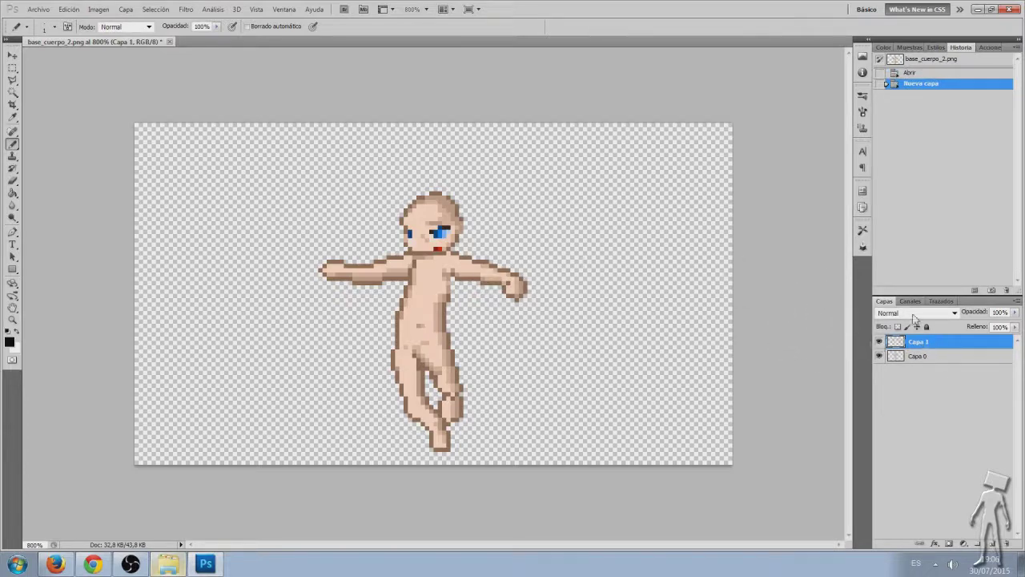
click(921, 361)
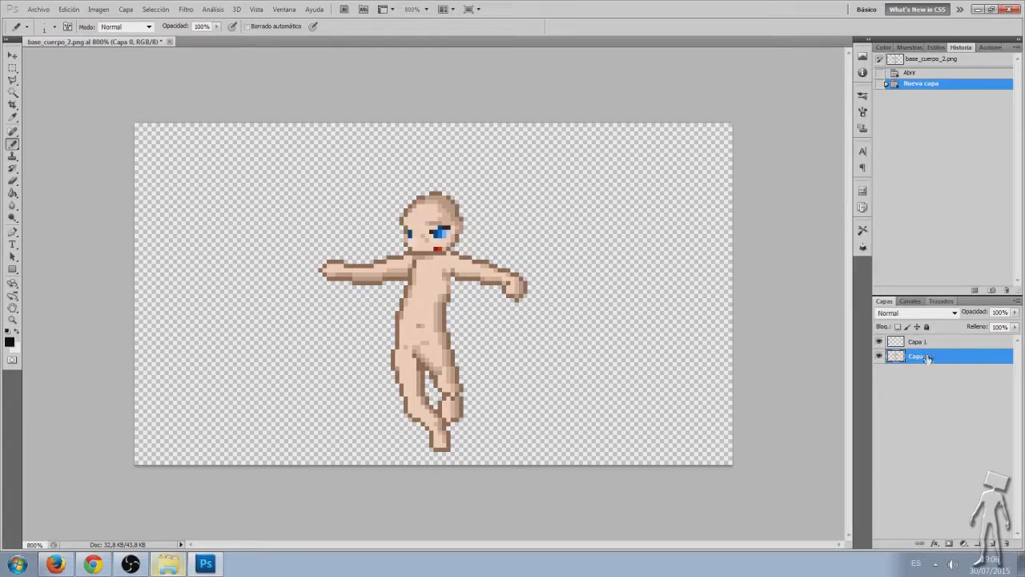
click(1015, 312)
mouse_move(1012, 326)
mouse_down()
mouse_move(993, 328)
mouse_move(1009, 326)
mouse_up()
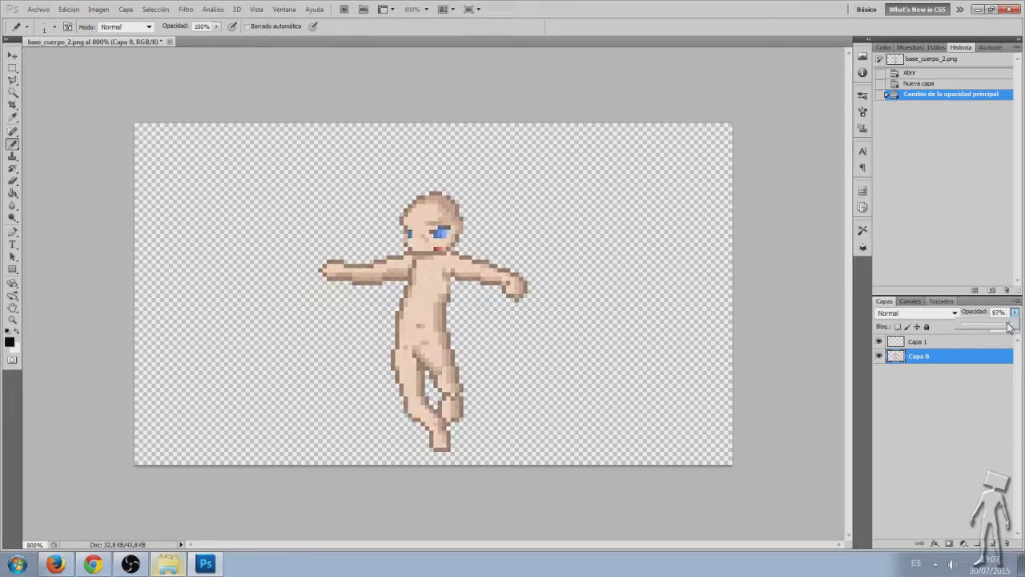
Add Capa 2 below Capa 0 and brush white behind the figure with a larger brush
click(991, 544)
drag(947, 357, 948, 380)
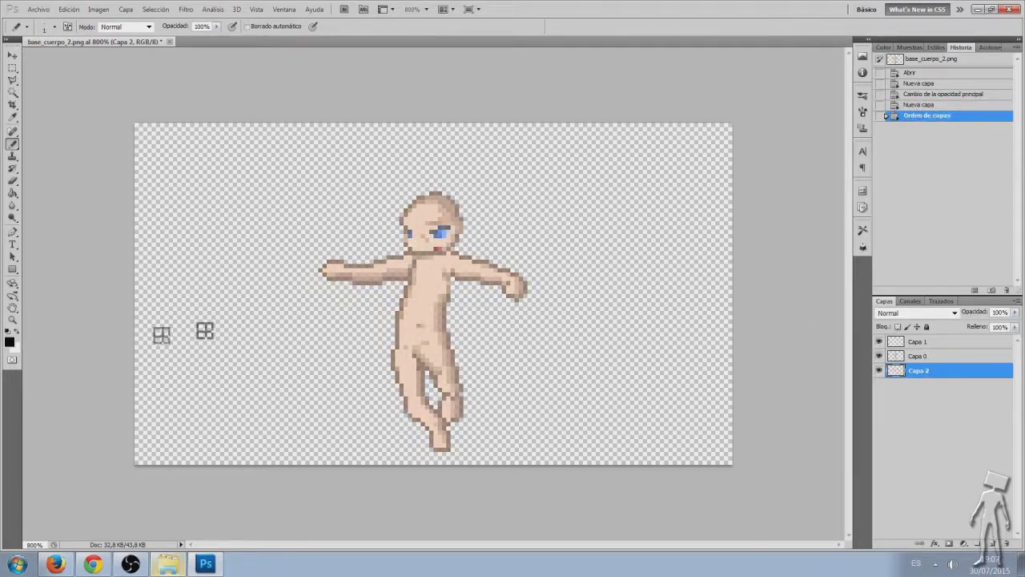
click(16, 330)
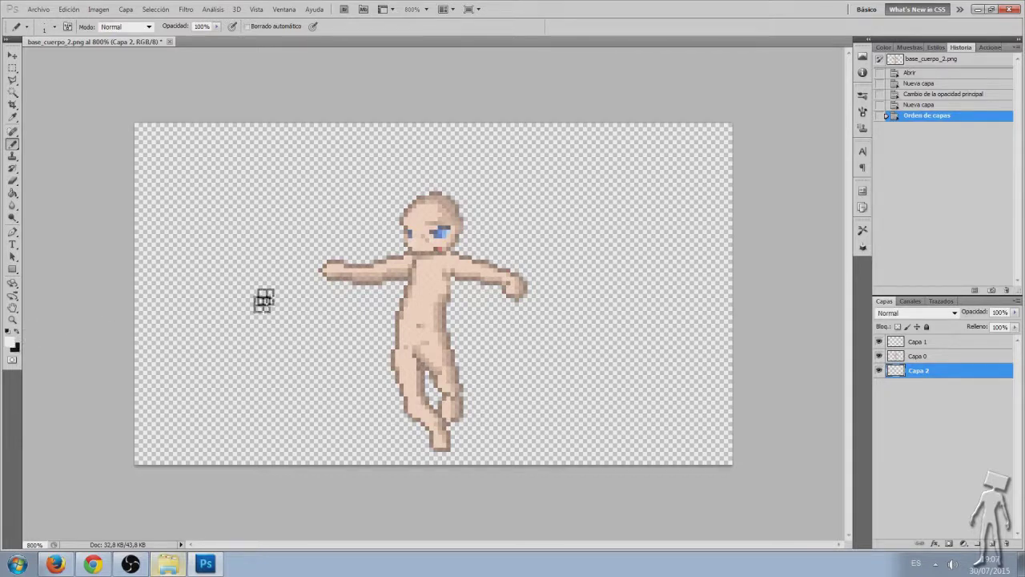
key(bracketright)
key(bracketright)
key(bracketright)
drag(480, 296, 145, 171)
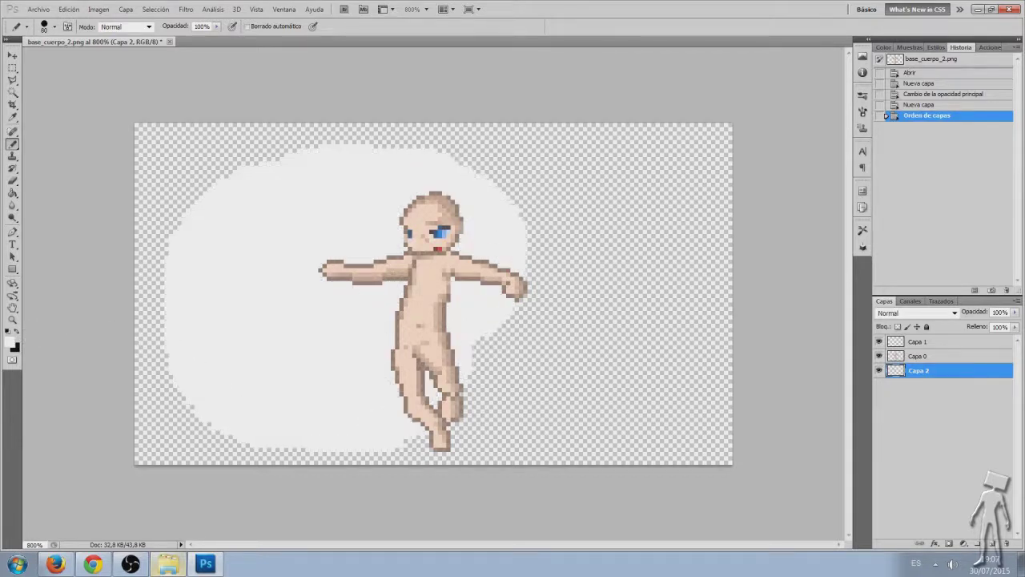
Finish the light grey background, shrink the pencil to 1 px, and fade Capa 0 to about 59%
drag(705, 144, 160, 144)
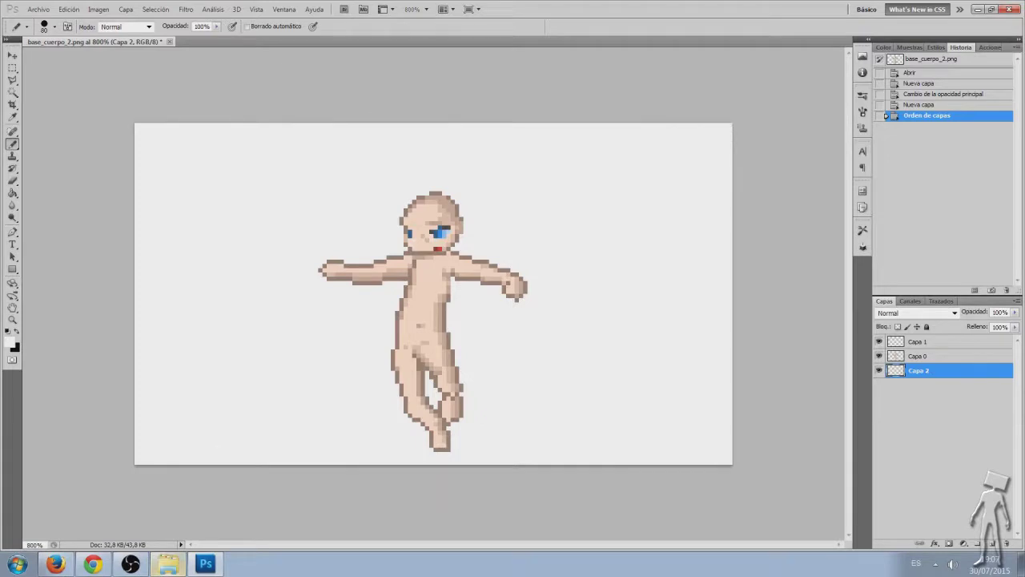
key(bracketleft)
key(bracketleft)
key(bracketleft)
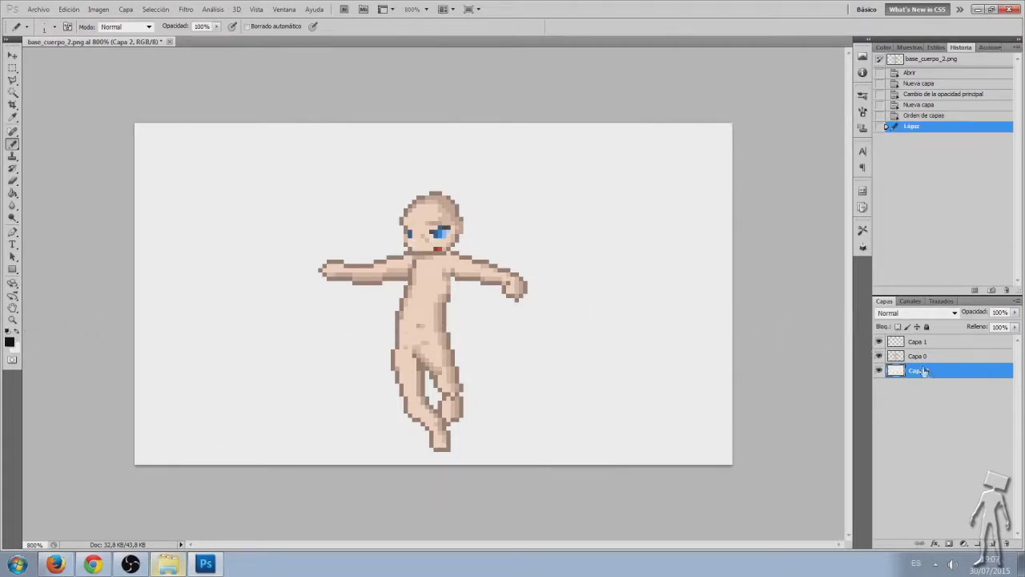
click(905, 357)
click(1014, 313)
drag(1007, 326, 993, 329)
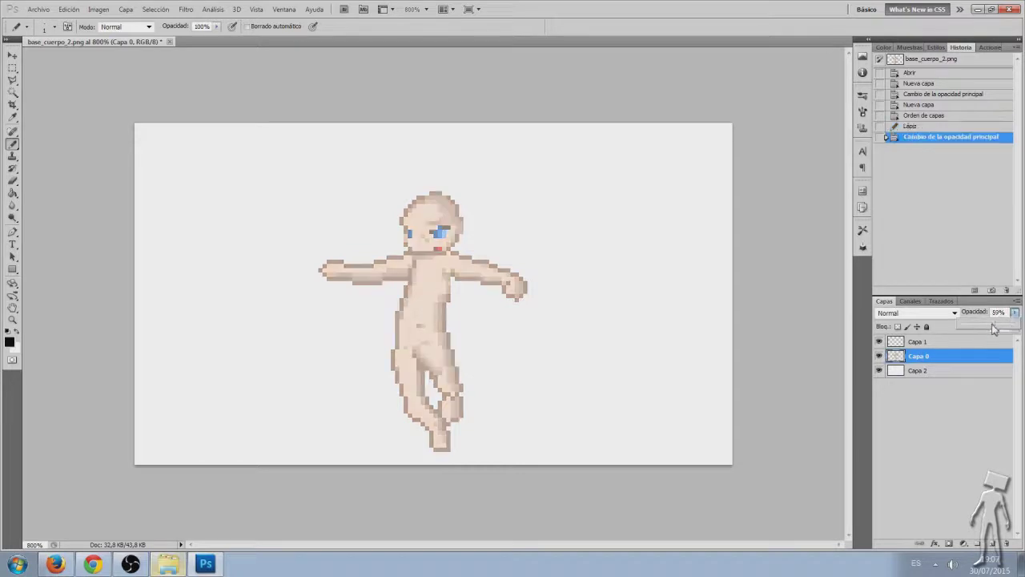
On Capa 1, zoom onto the face and pencil black outline pixels along the head's left side
click(944, 343)
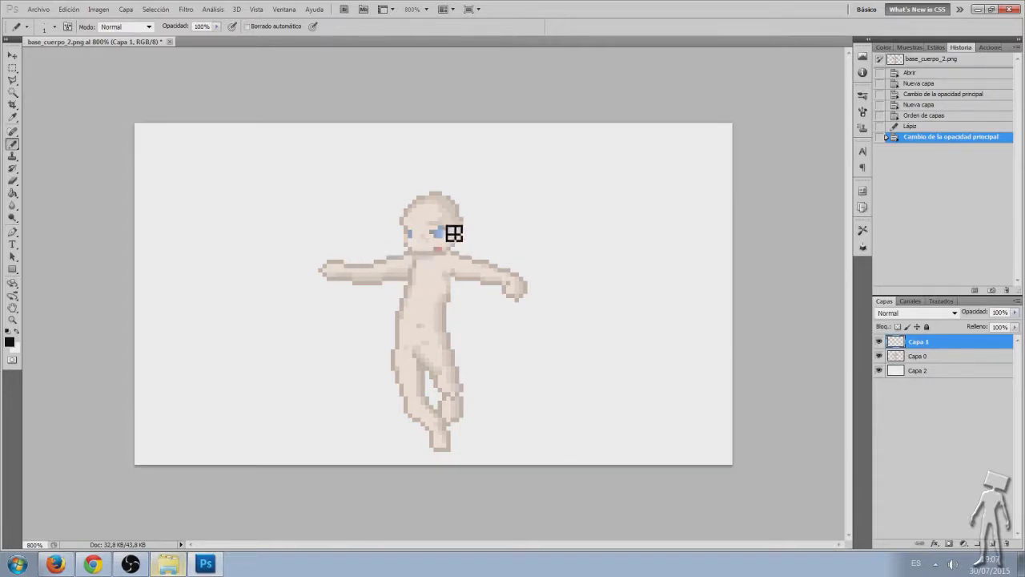
key(z)
click(428, 234)
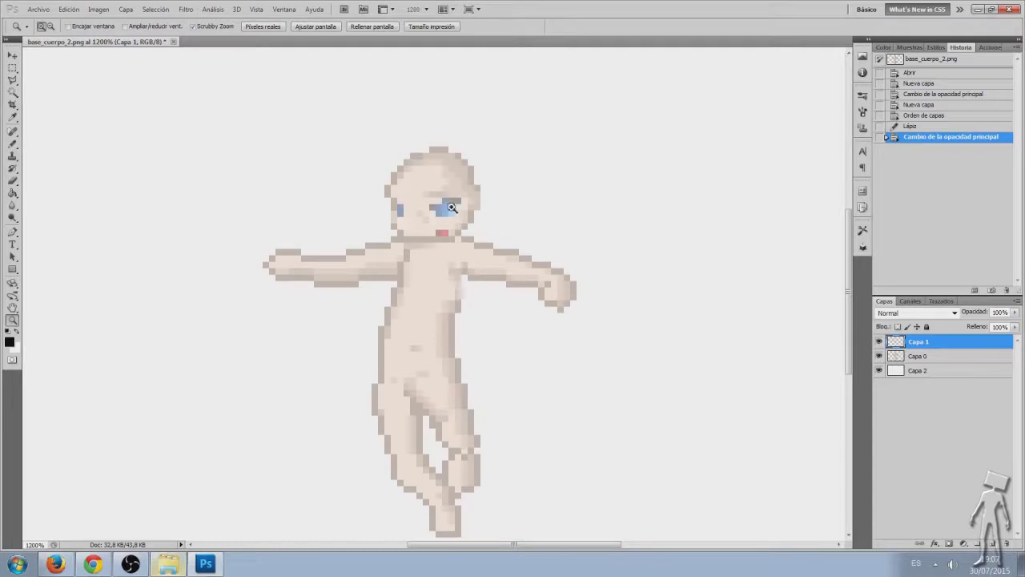
key(b)
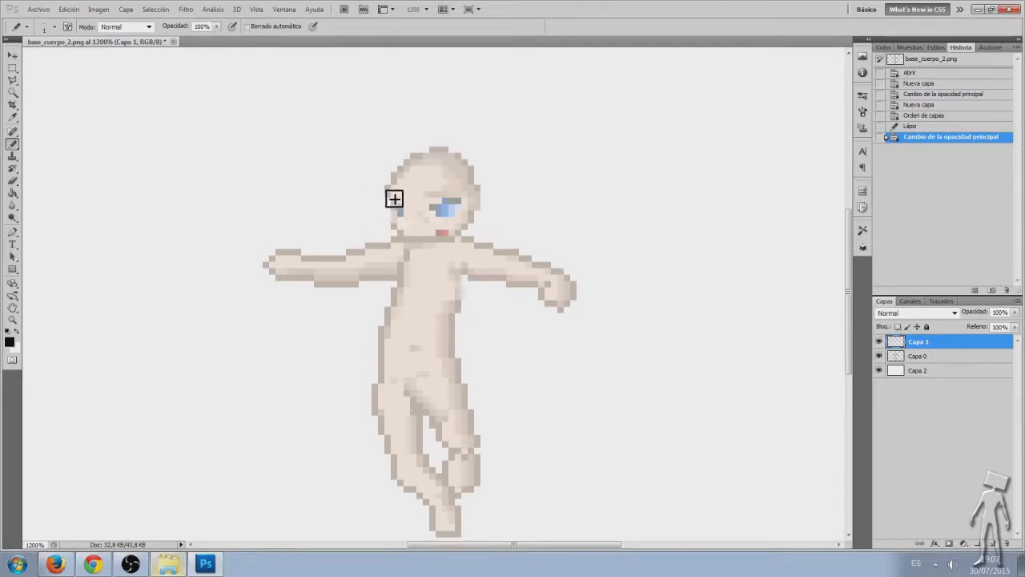
click(388, 192)
drag(399, 212, 401, 232)
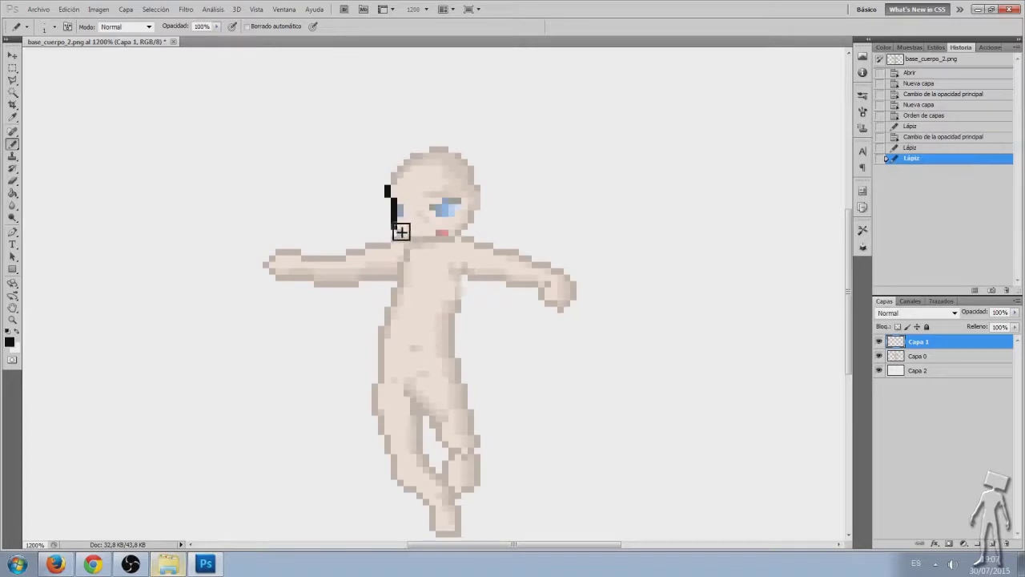
click(393, 177)
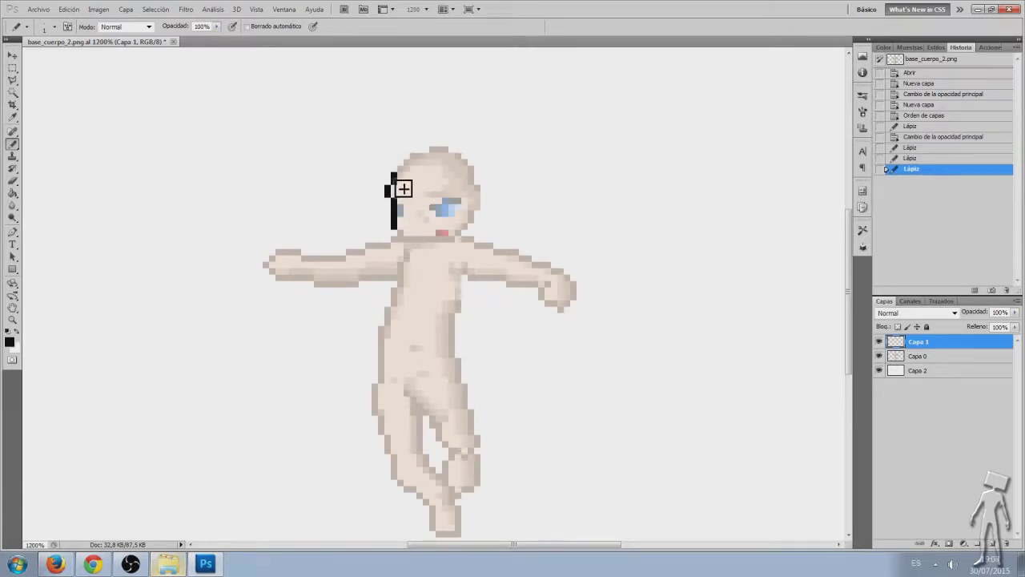
Delete the topmost black pixel via a marquee selection, then add pixels at the head's top-left
key(m)
drag(390, 170, 399, 184)
key(Delete)
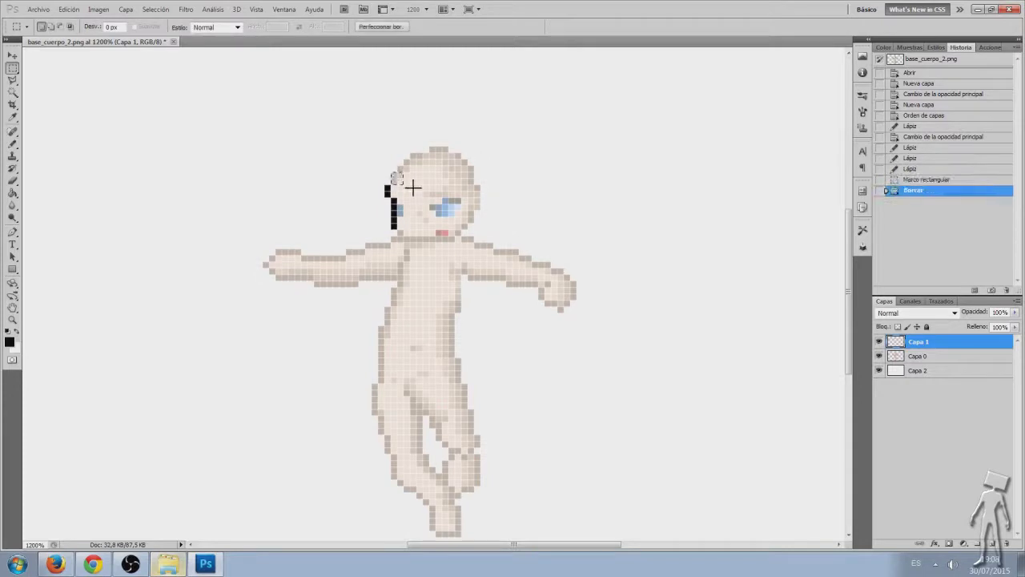
key(ctrl+d)
key(b)
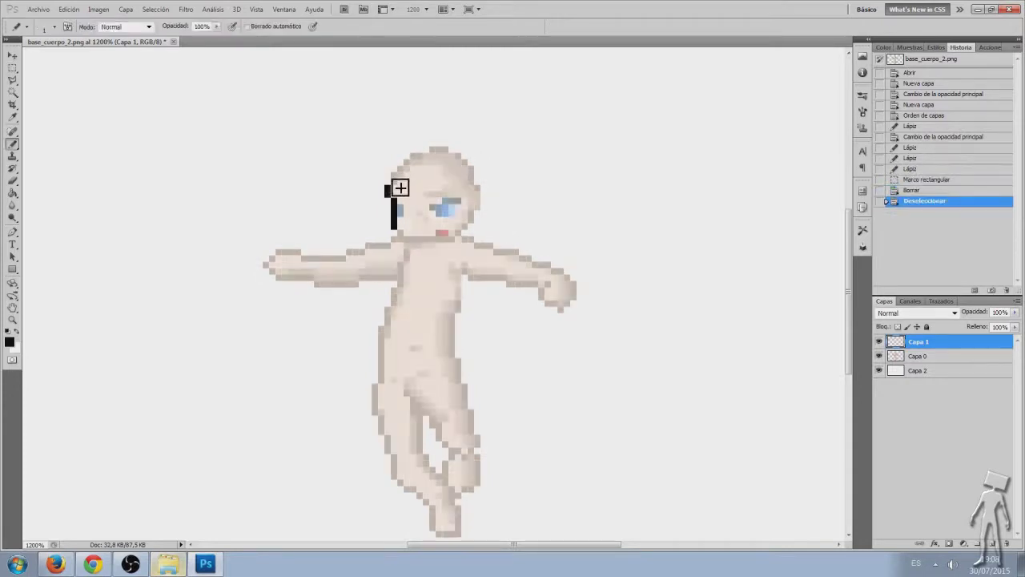
click(395, 181)
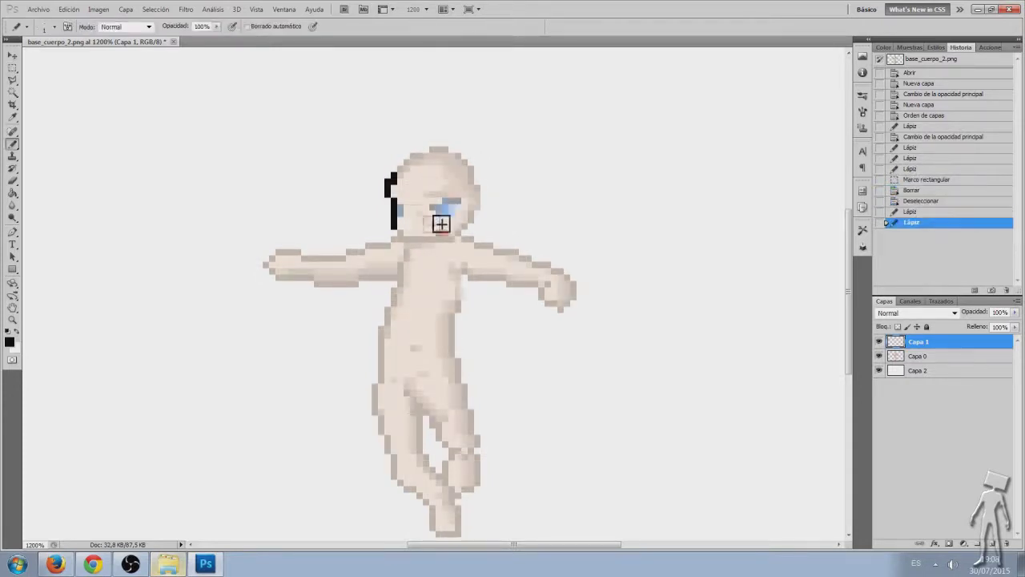
Zoom in, erase a stray black pixel at the head's top-left, and zoom back out
key(z)
click(395, 185)
key(m)
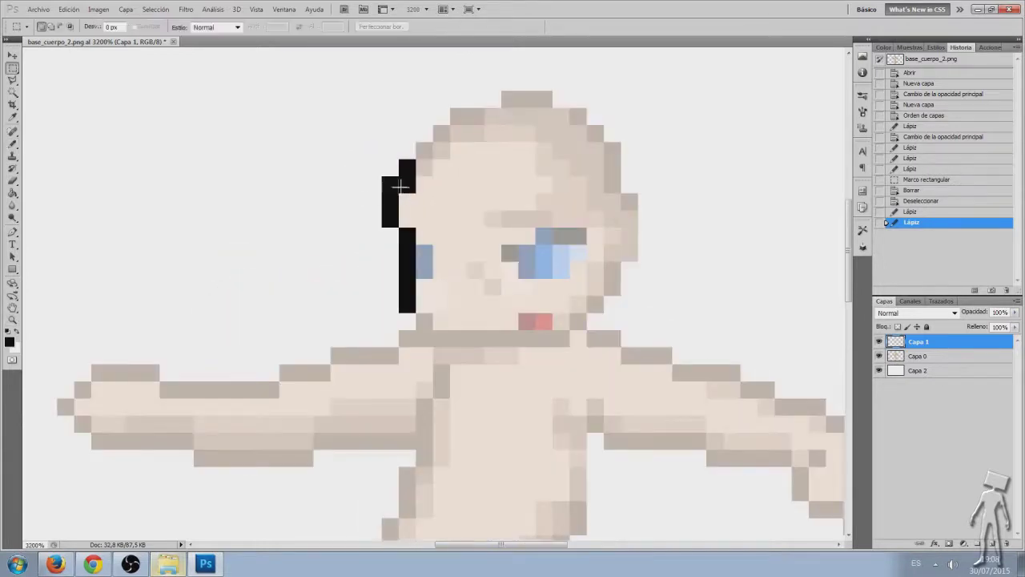
drag(395, 190, 397, 187)
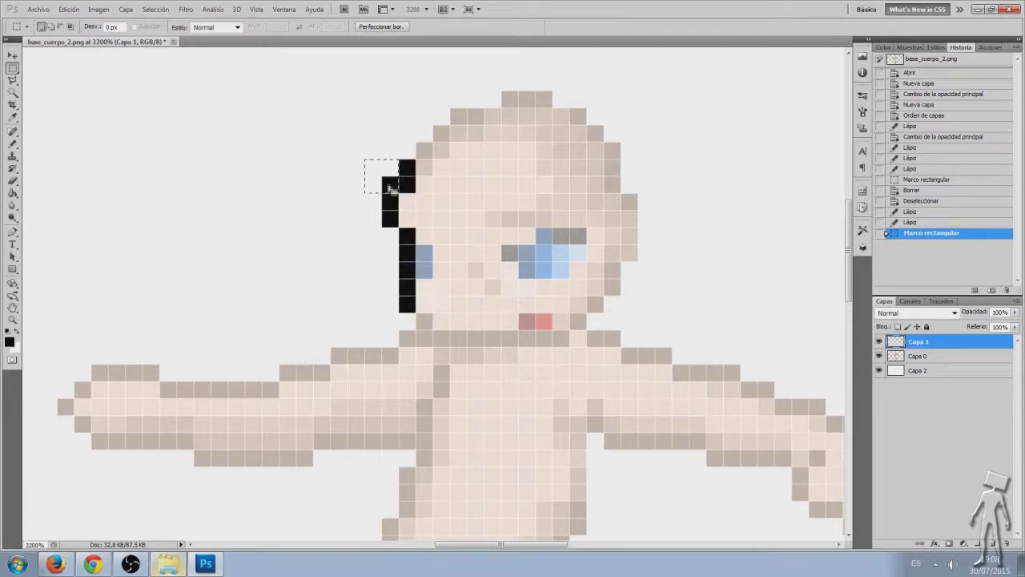
key(Delete)
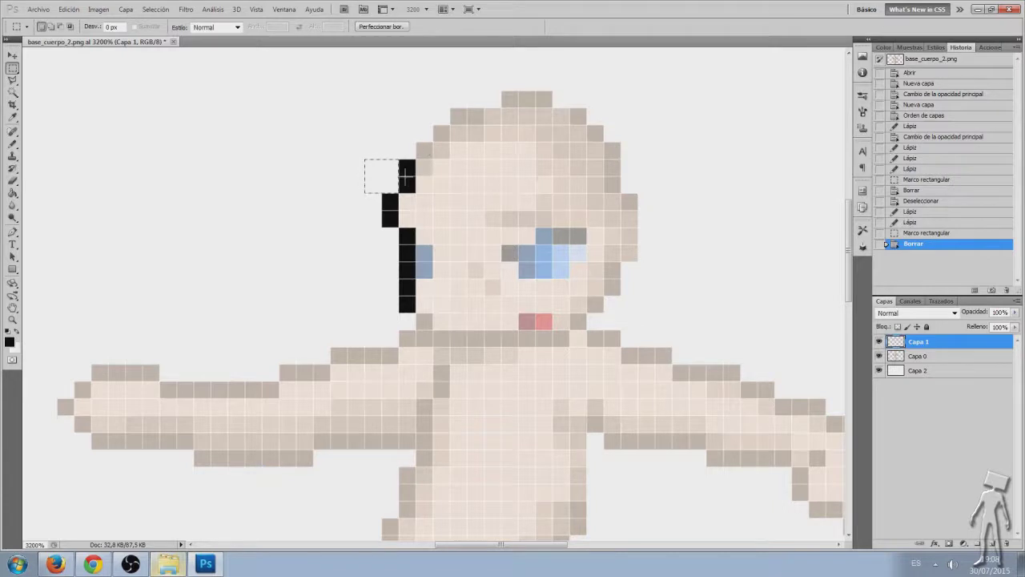
key(ctrl+d)
key(z)
alt+click(470, 259)
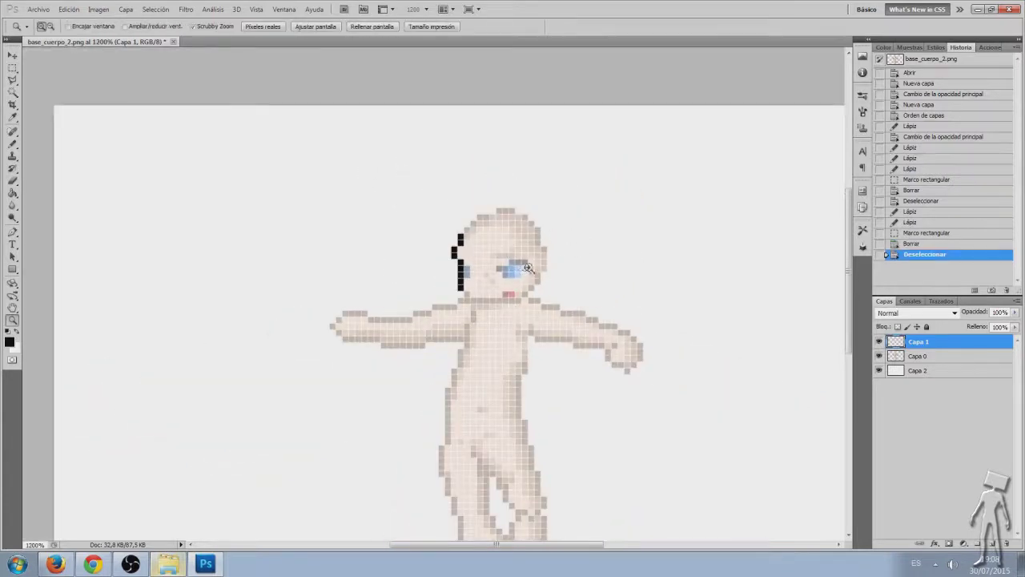
Select and delete all black pixels on the head, then pick dark red 300000 as foreground
key(ctrl+z)
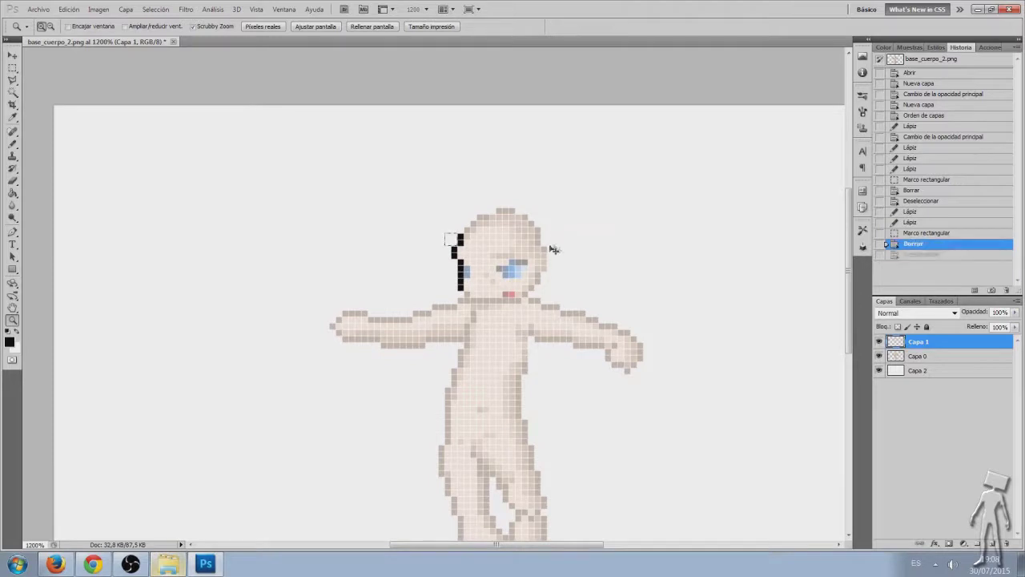
key(m)
drag(508, 191, 400, 275)
key(Delete)
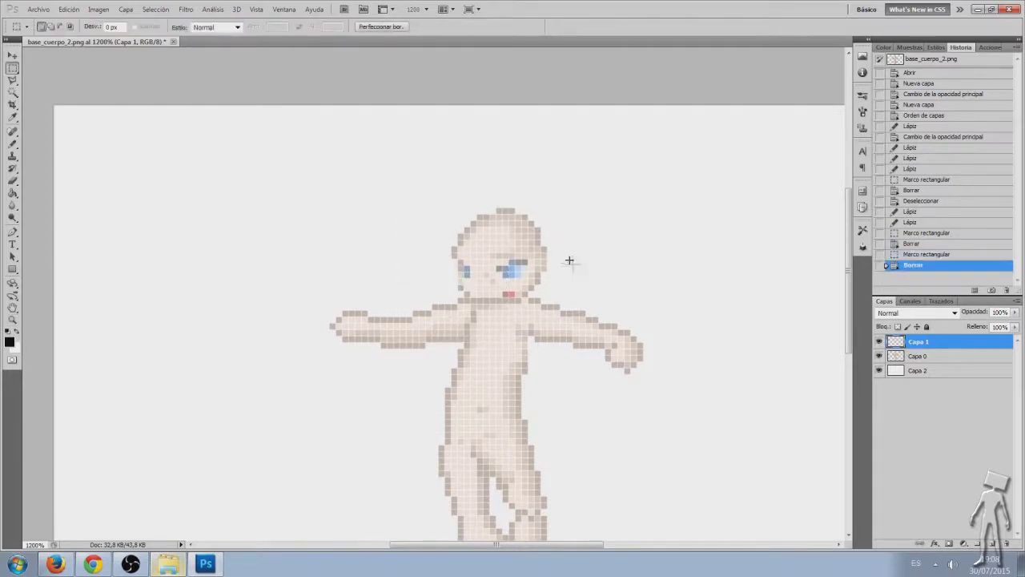
key(ctrl+d)
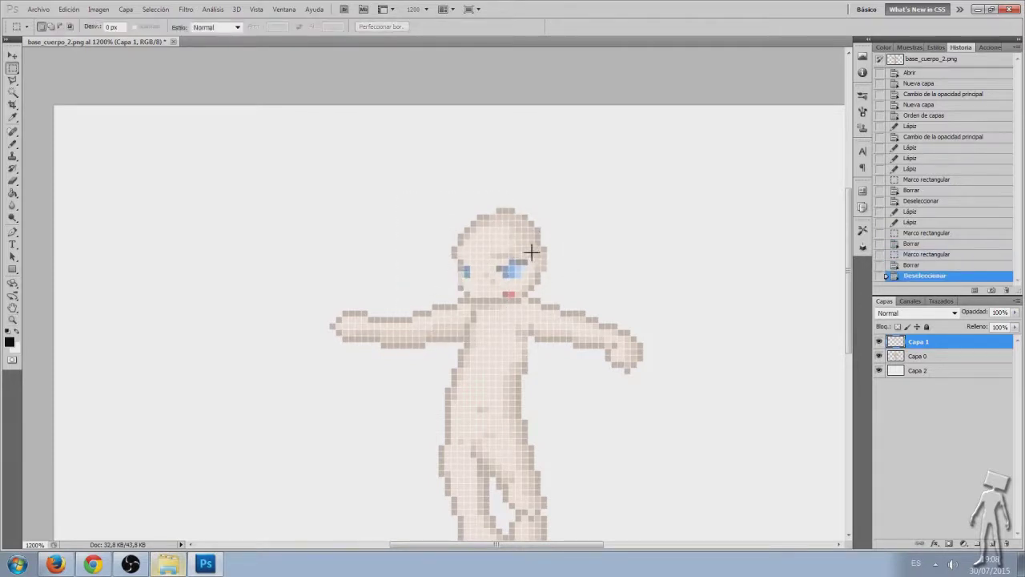
key(b)
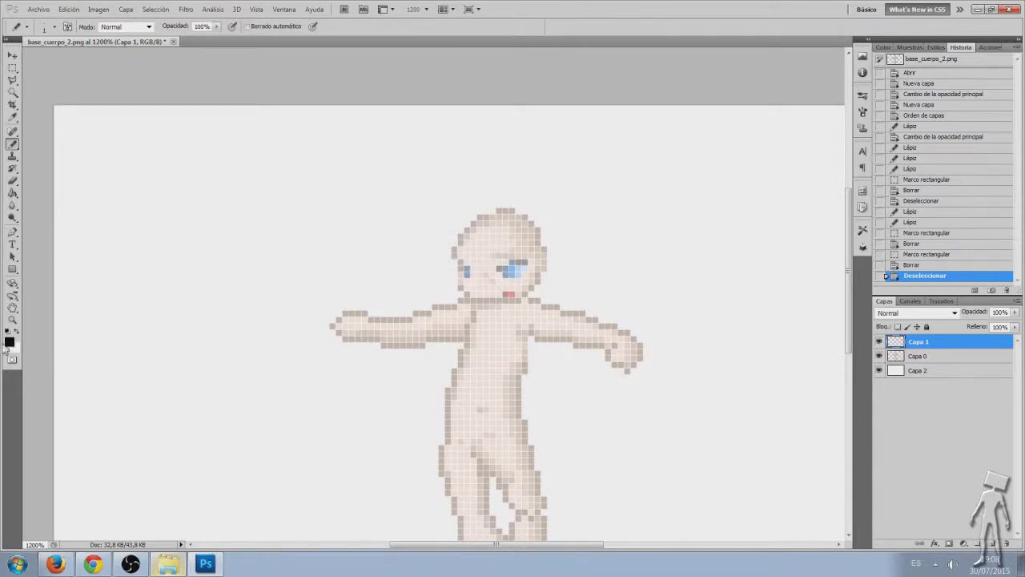
click(10, 342)
drag(808, 257, 849, 263)
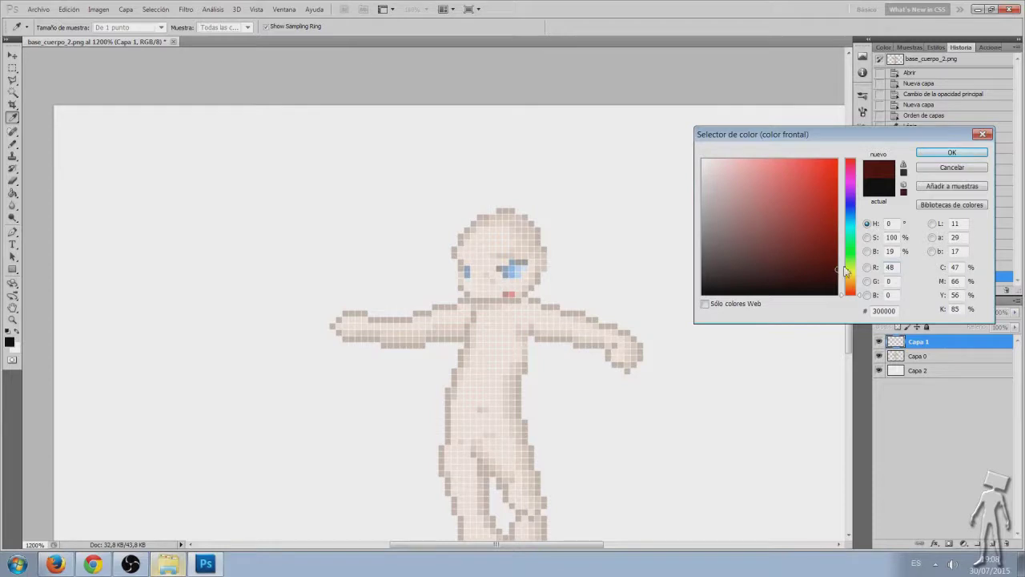
Pencil a dark red hair outline over the top and down the right side of the head
click(946, 152)
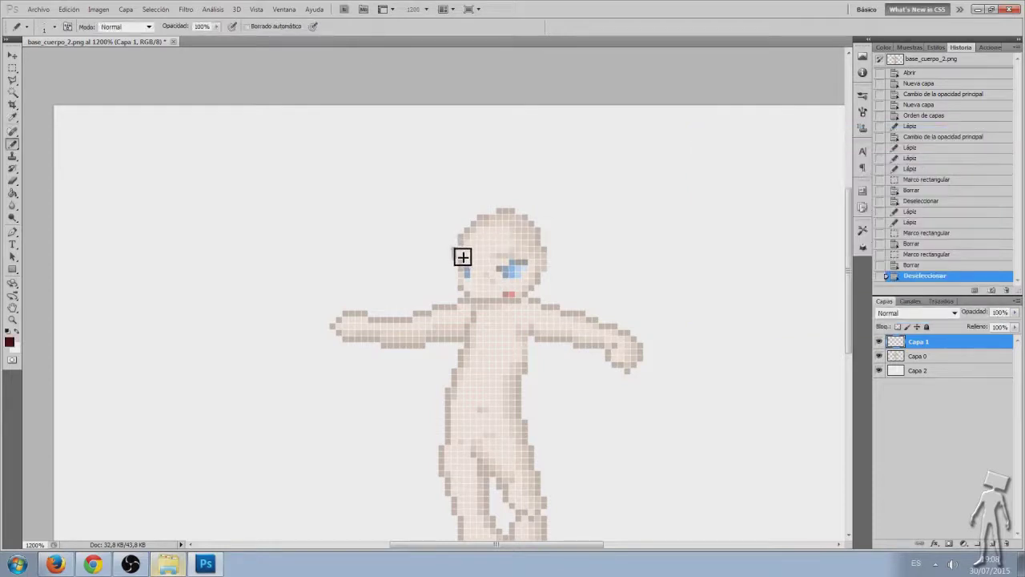
click(466, 242)
click(472, 233)
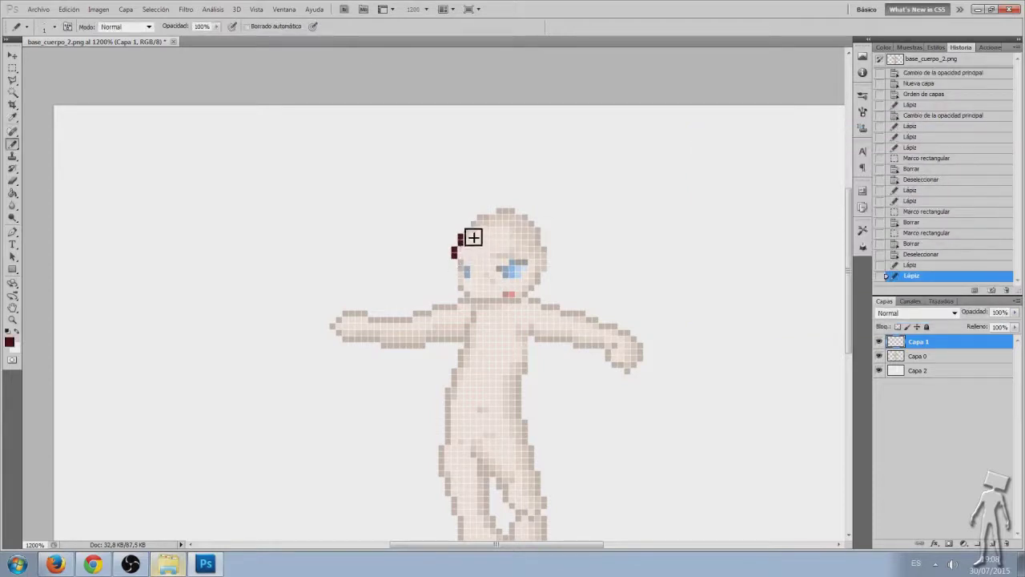
click(482, 219)
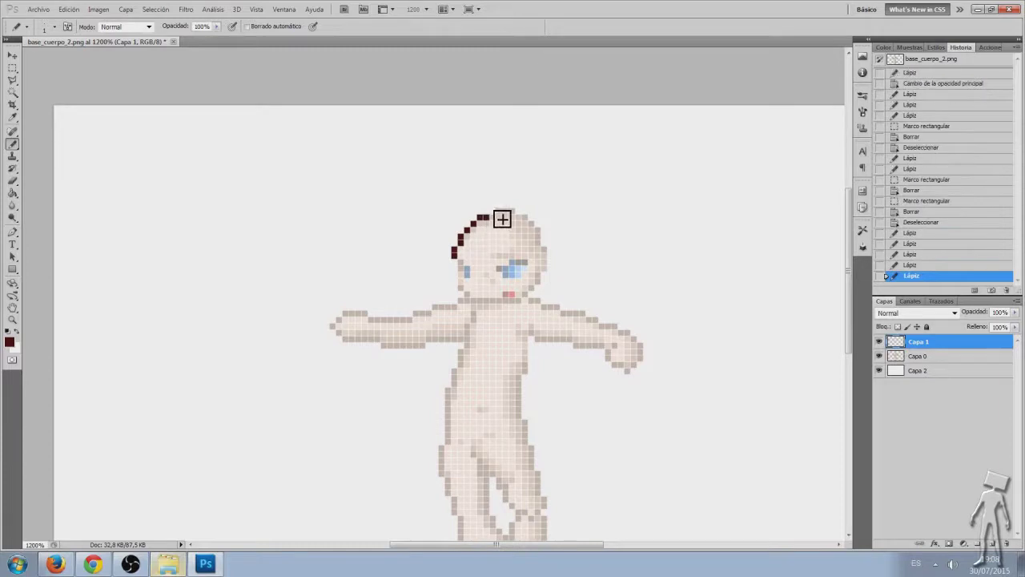
click(512, 215)
click(519, 213)
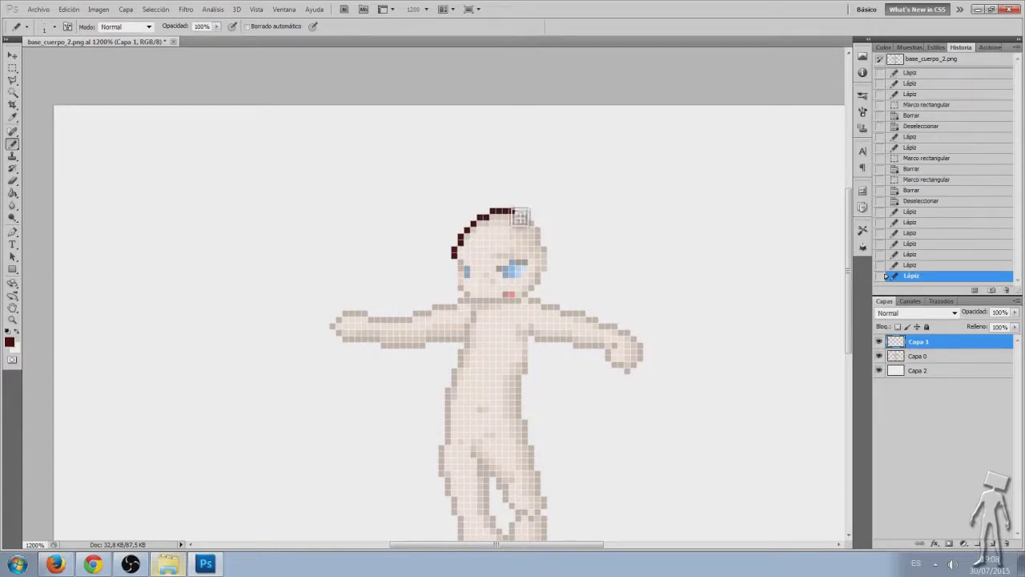
click(525, 217)
click(538, 231)
click(544, 238)
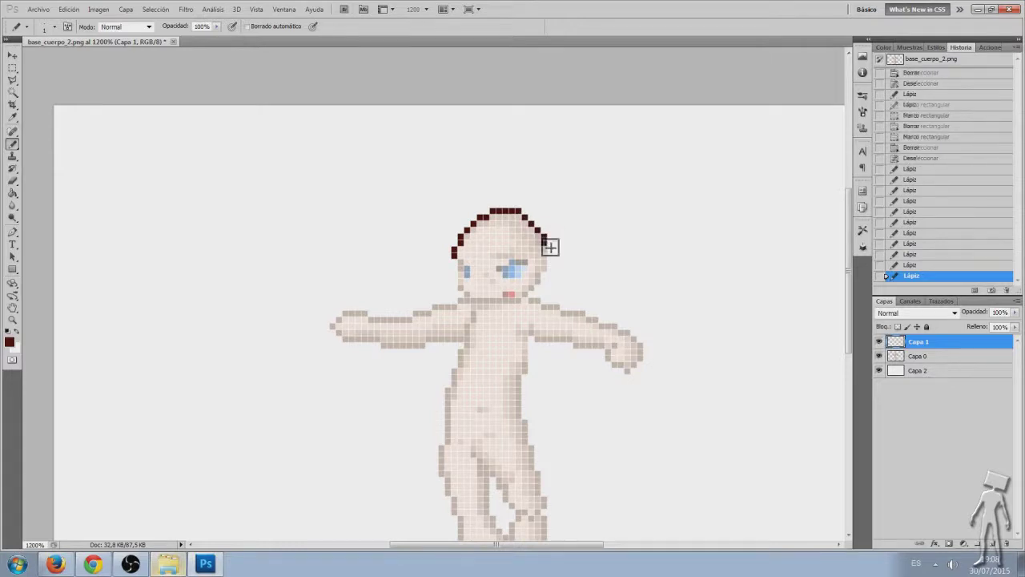
click(550, 268)
click(545, 274)
Draw a dark red fringe line across the forehead above the eyes
click(468, 268)
drag(466, 256, 493, 250)
click(505, 256)
click(513, 256)
click(532, 269)
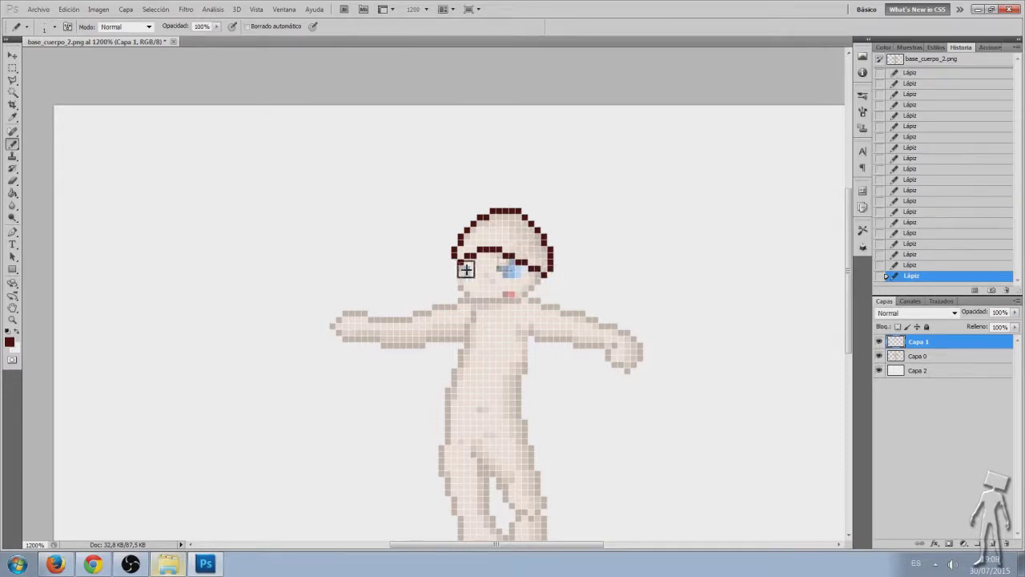
Pick a brighter red, add Capa 3 above Capa 0, pencil-fill the hair, and toggle the grid
click(9, 341)
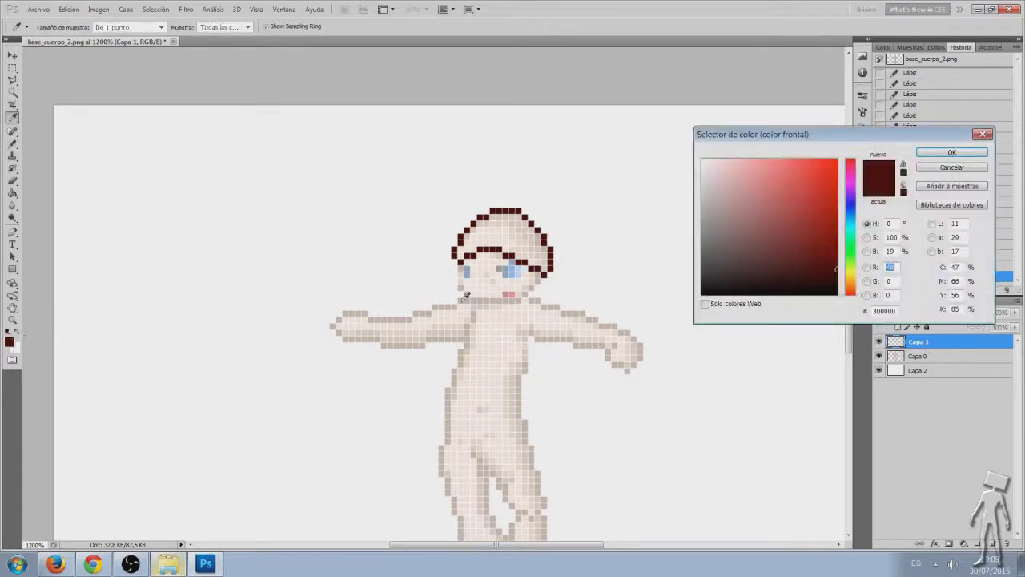
drag(836, 268, 816, 219)
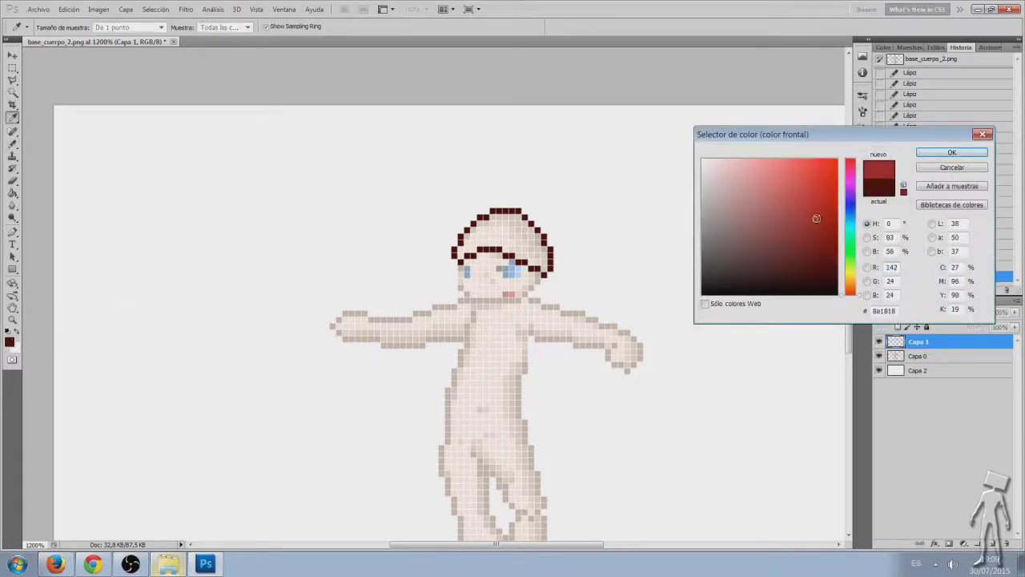
click(937, 153)
click(923, 354)
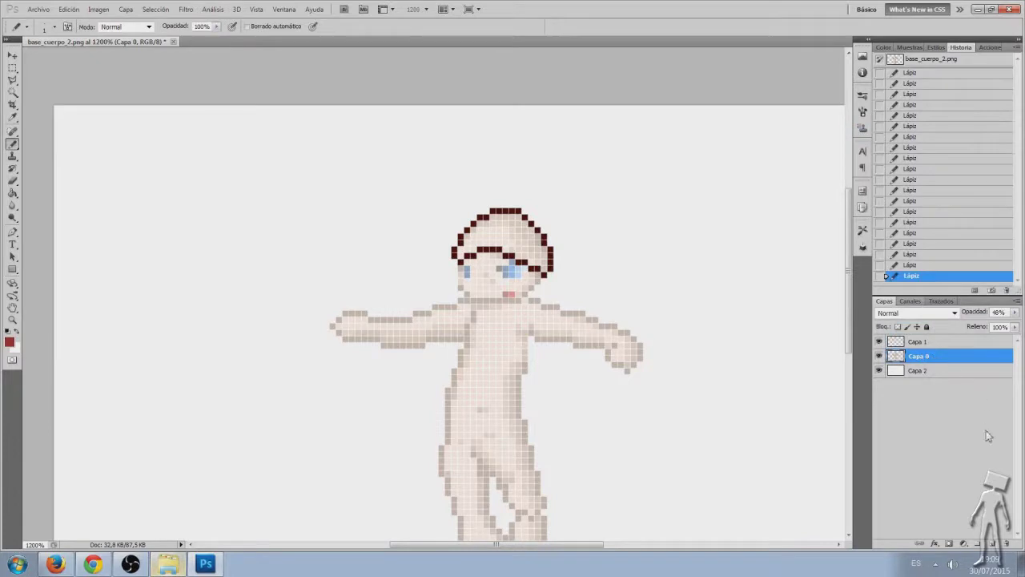
click(991, 544)
mouse_move(477, 231)
mouse_down()
mouse_move(469, 255)
mouse_move(496, 240)
mouse_move(548, 265)
mouse_move(527, 229)
mouse_move(487, 228)
mouse_move(516, 218)
mouse_move(522, 232)
mouse_up()
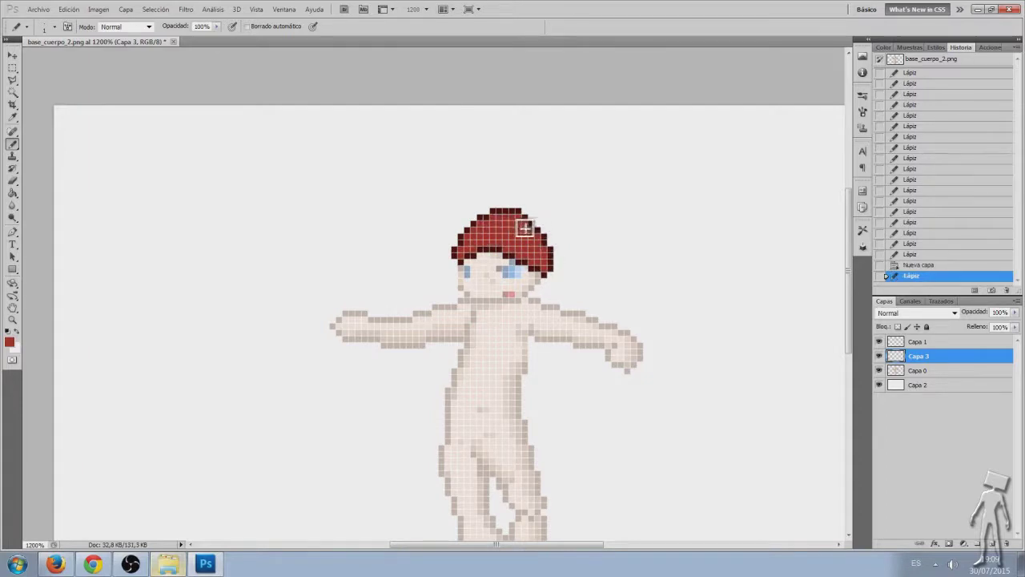
key(ctrl+h)
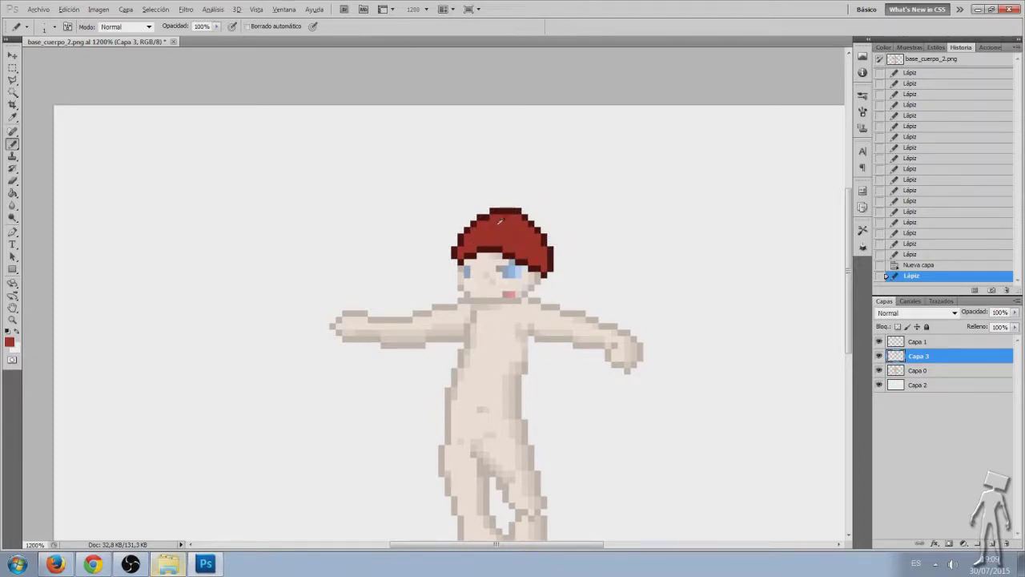
Pencil light pink highlights along the top and upper left of the red hair
key(ctrl+h)
key(ctrl+h)
click(9, 342)
drag(814, 219, 767, 183)
click(944, 153)
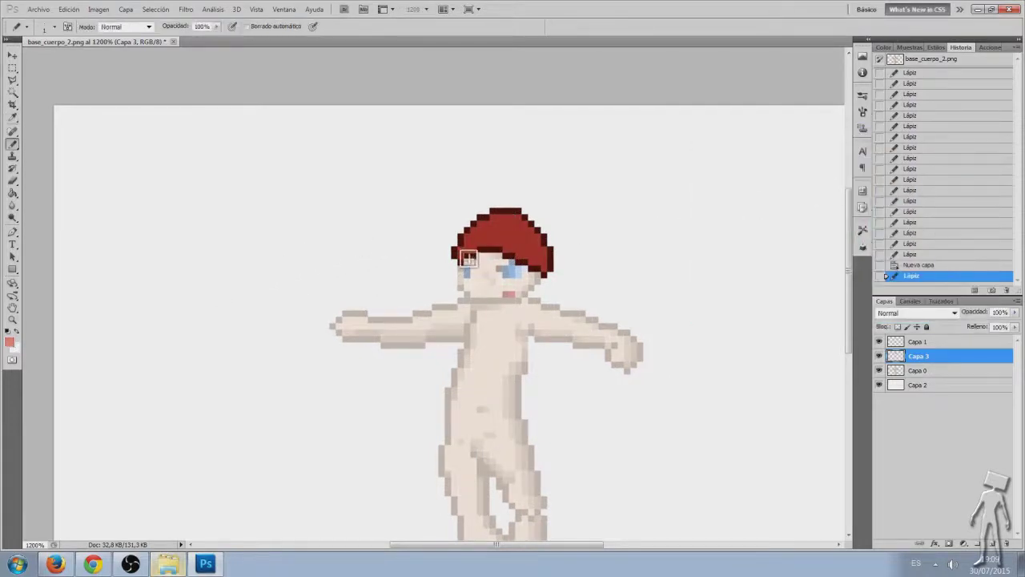
click(468, 237)
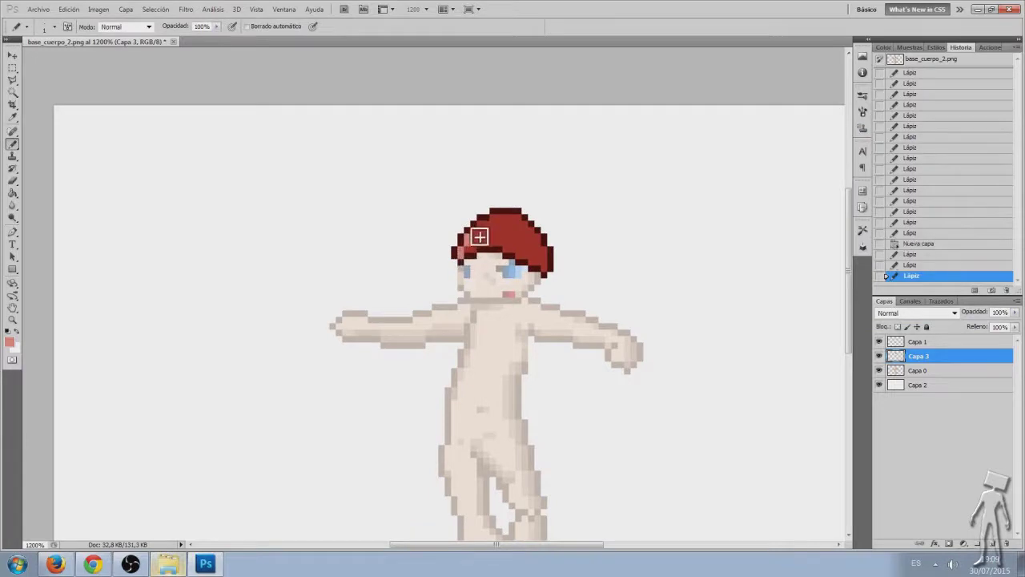
click(482, 223)
drag(493, 215, 520, 214)
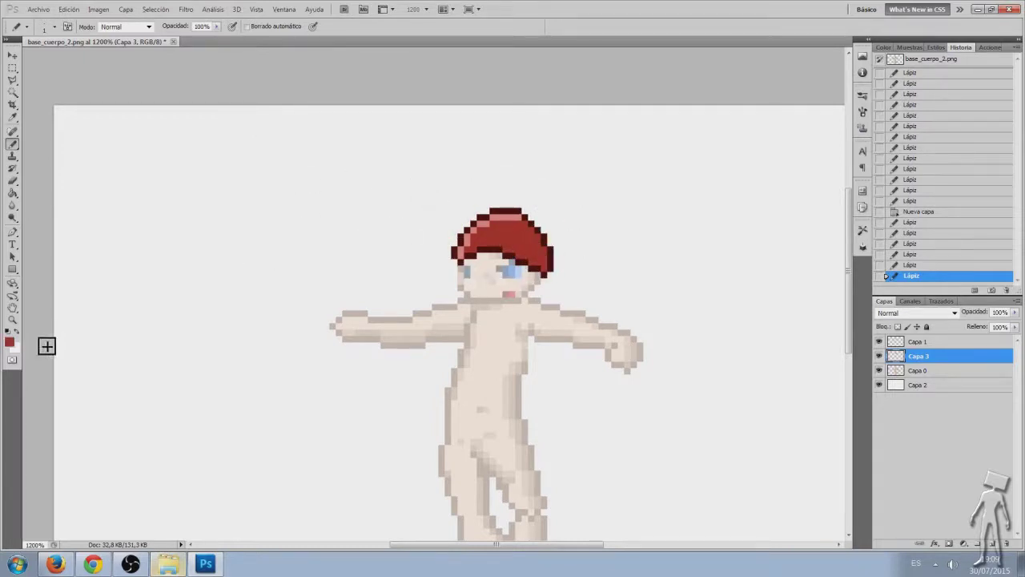
Shade the hair's right edge in darker red and check the whole figure
click(10, 342)
click(820, 253)
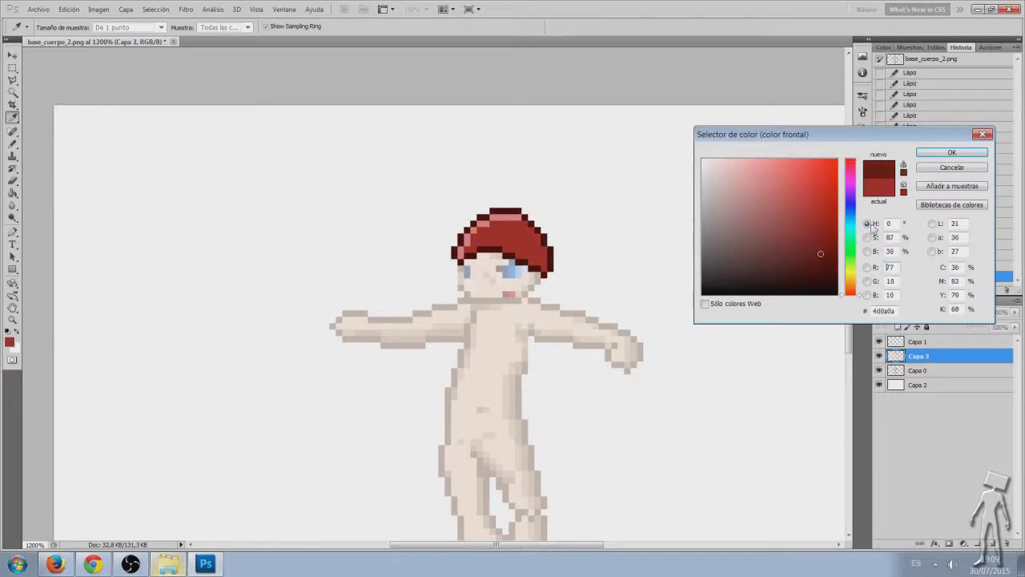
click(930, 153)
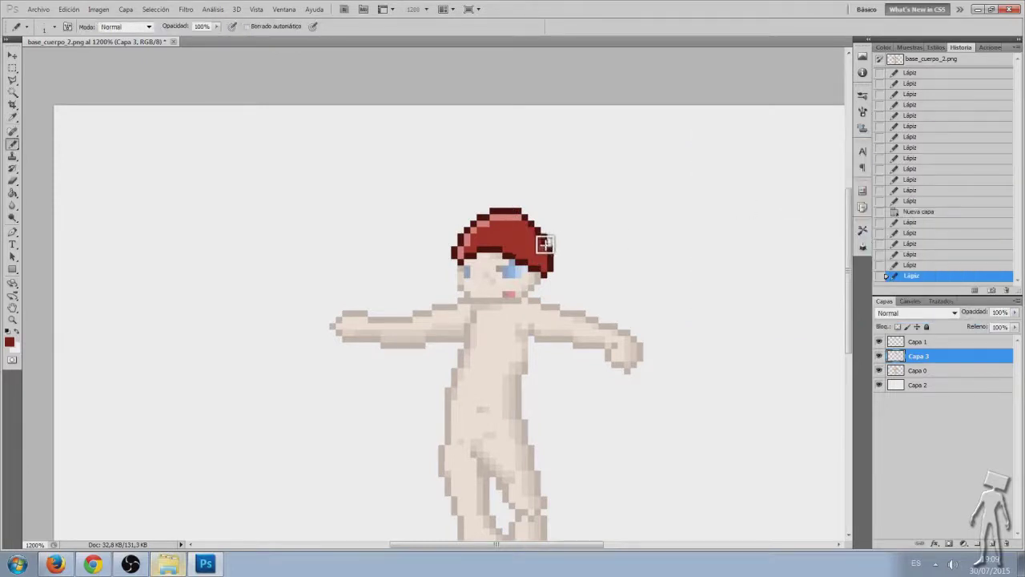
drag(551, 251, 550, 274)
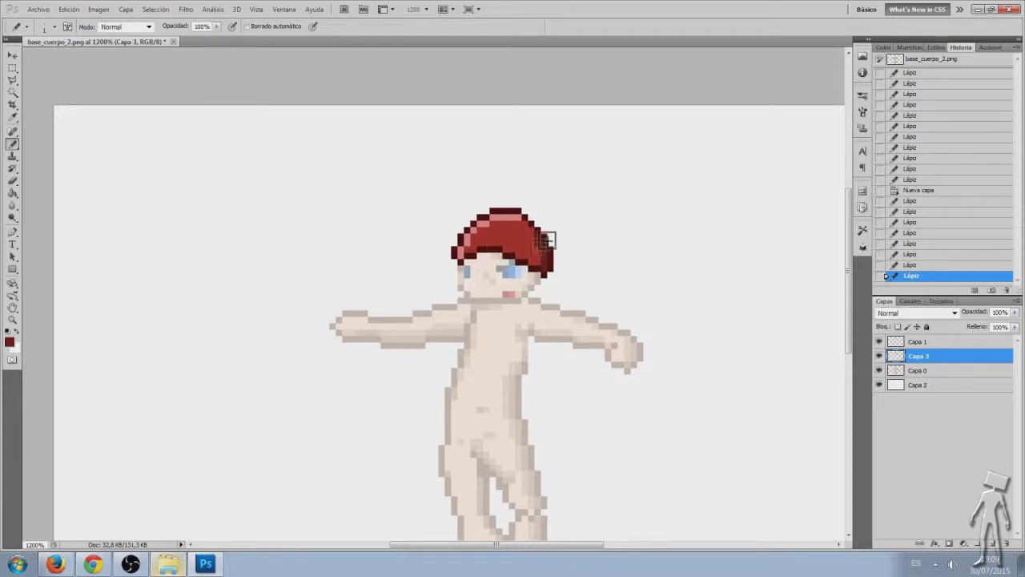
key(z)
drag(526, 266, 492, 259)
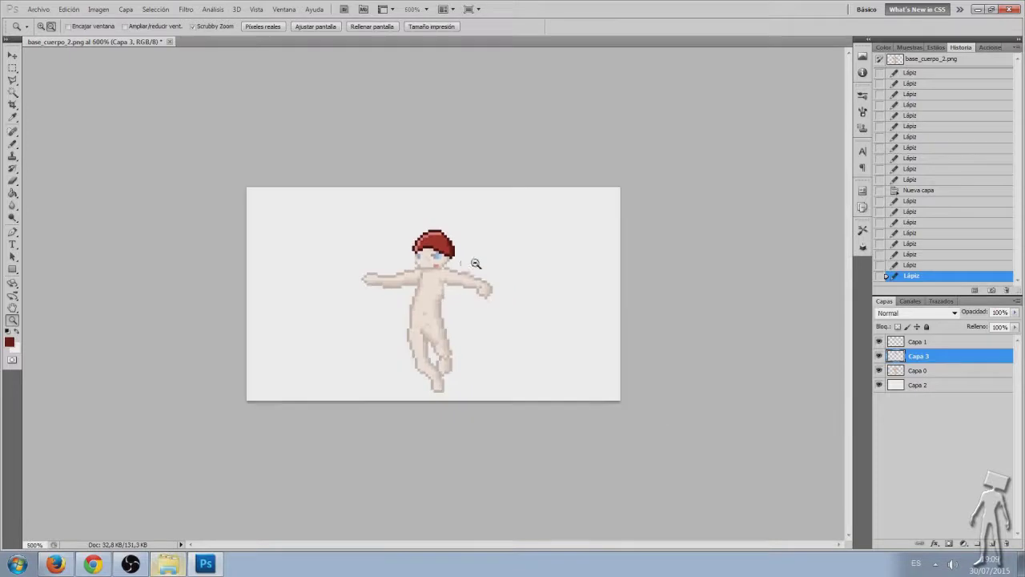
key(alt)
mouse_move(464, 253)
mouse_down()
mouse_move(412, 232)
mouse_move(450, 183)
mouse_up()
Add an empty layer, Capa 4, above Capa 1
key(b)
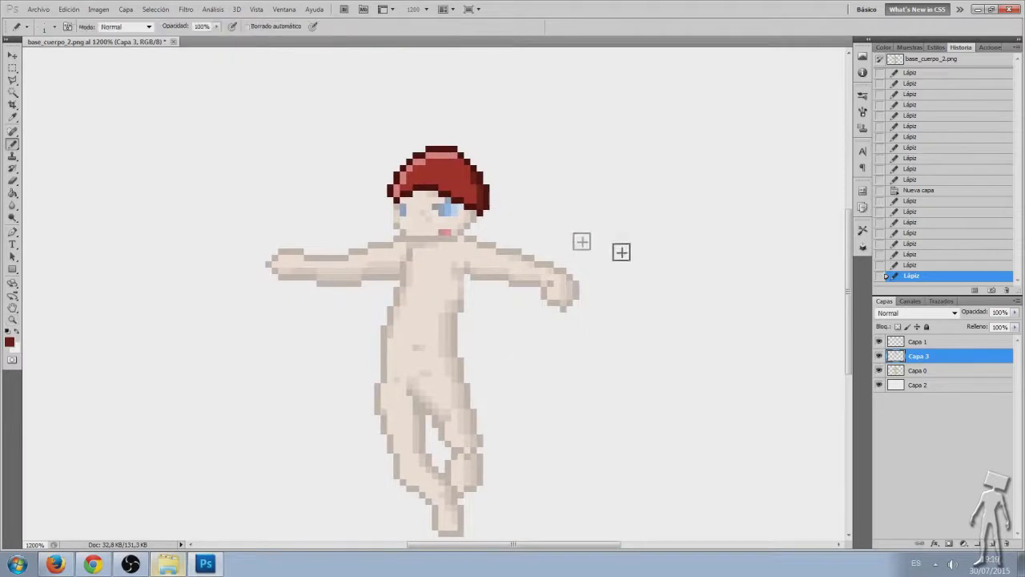
click(925, 342)
click(991, 543)
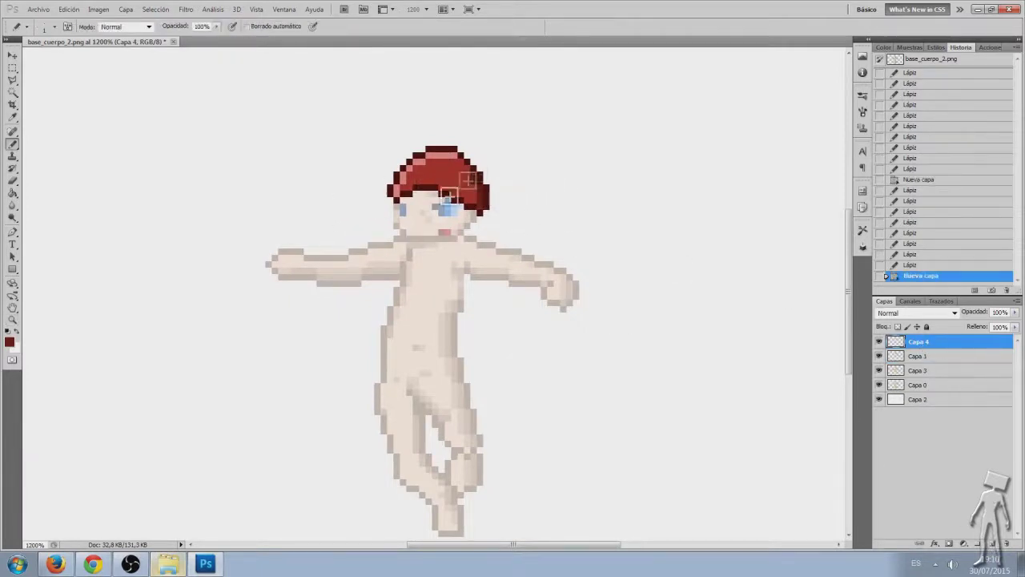
Pencil neutral grey pixels down the face's left edge under the hair
click(10, 342)
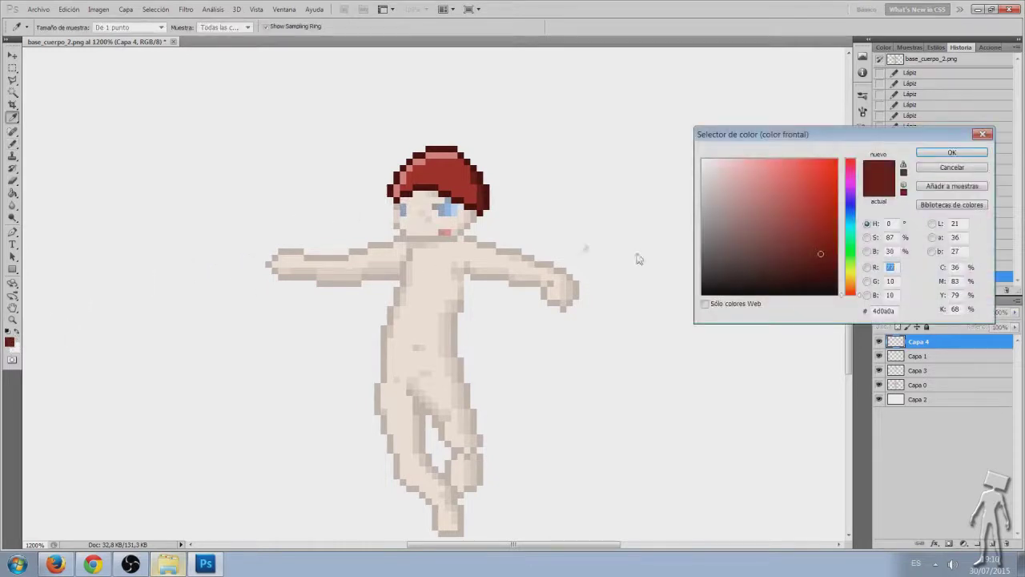
drag(730, 254, 702, 252)
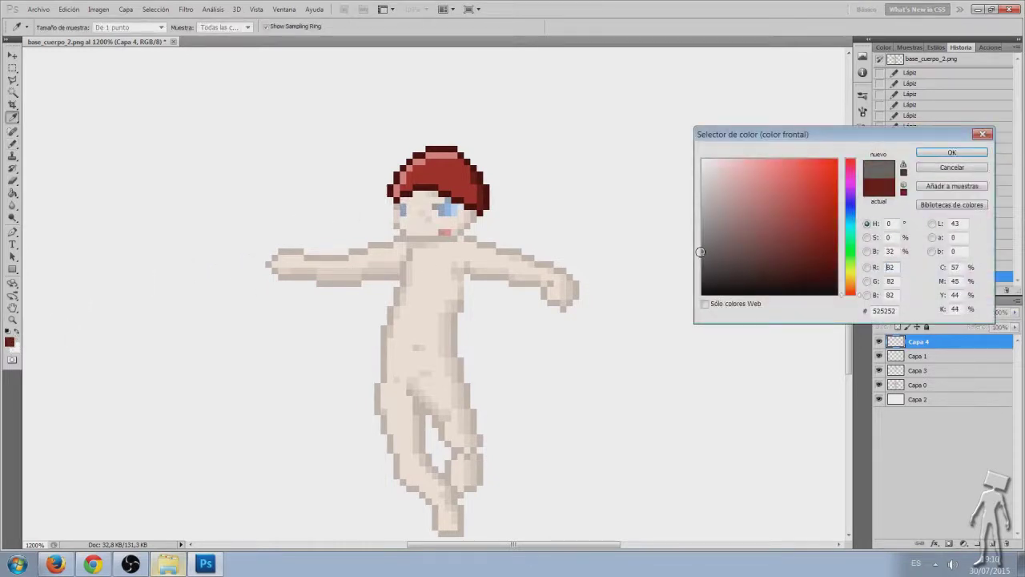
click(950, 153)
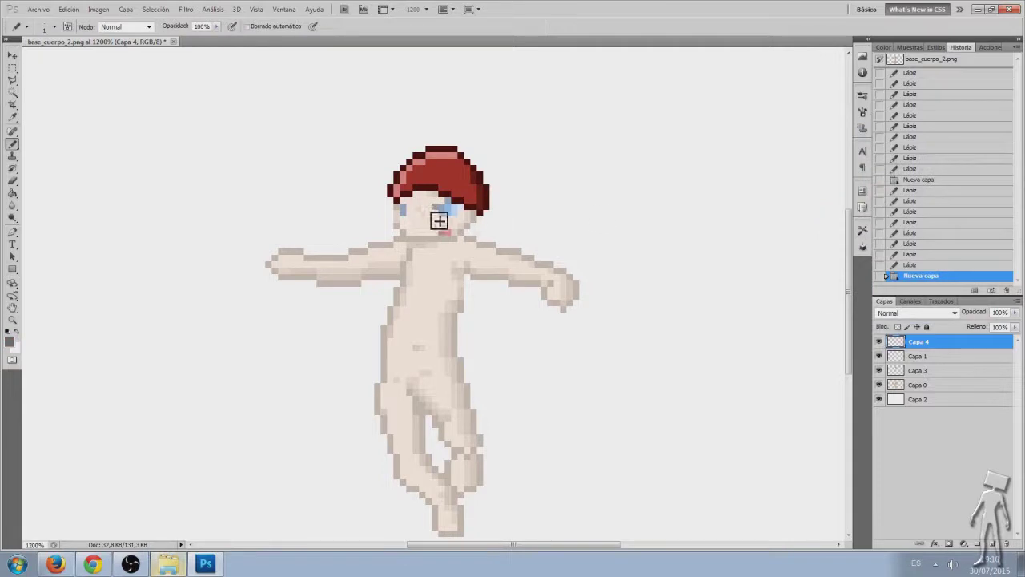
click(402, 233)
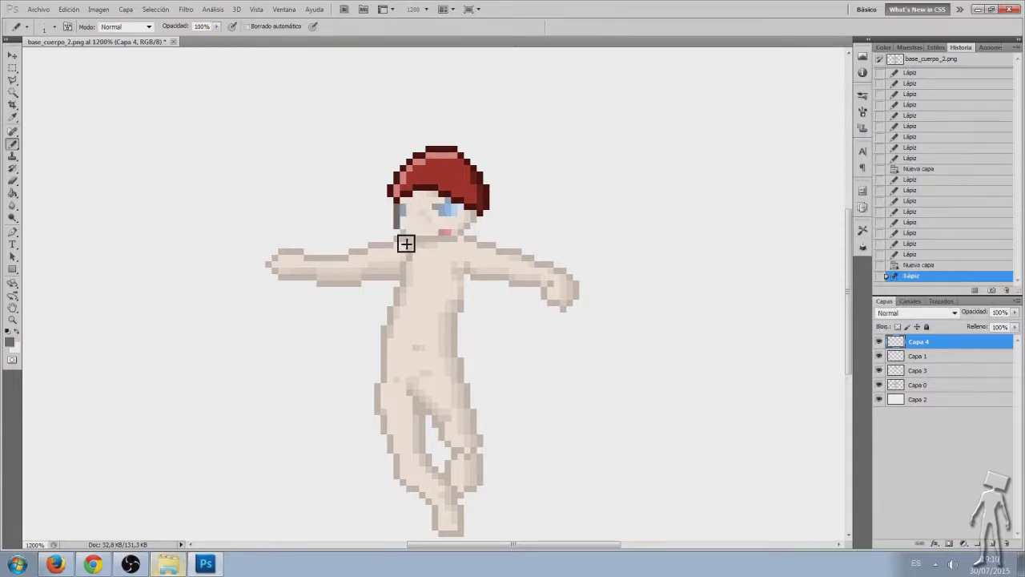
click(409, 240)
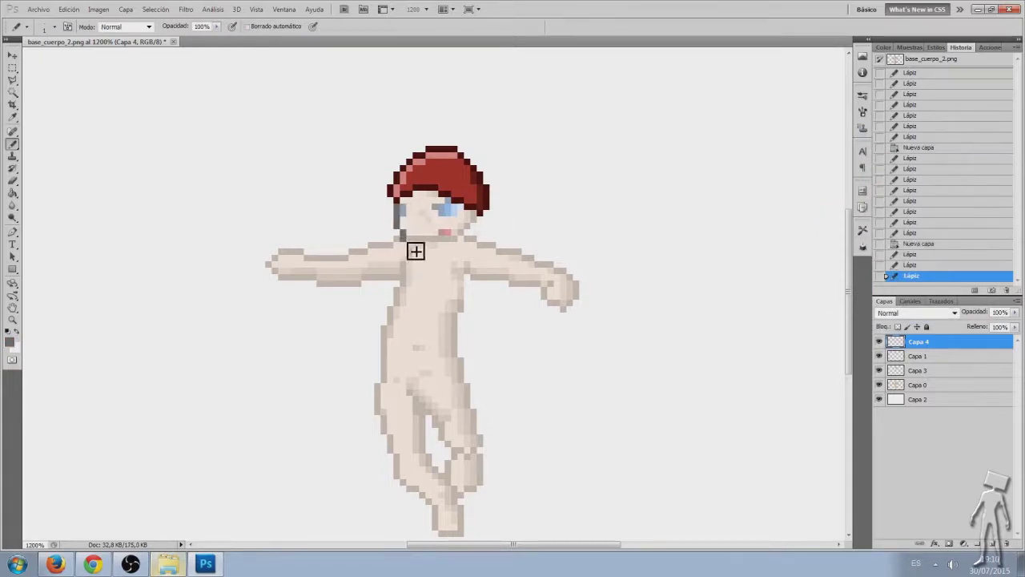
click(422, 201)
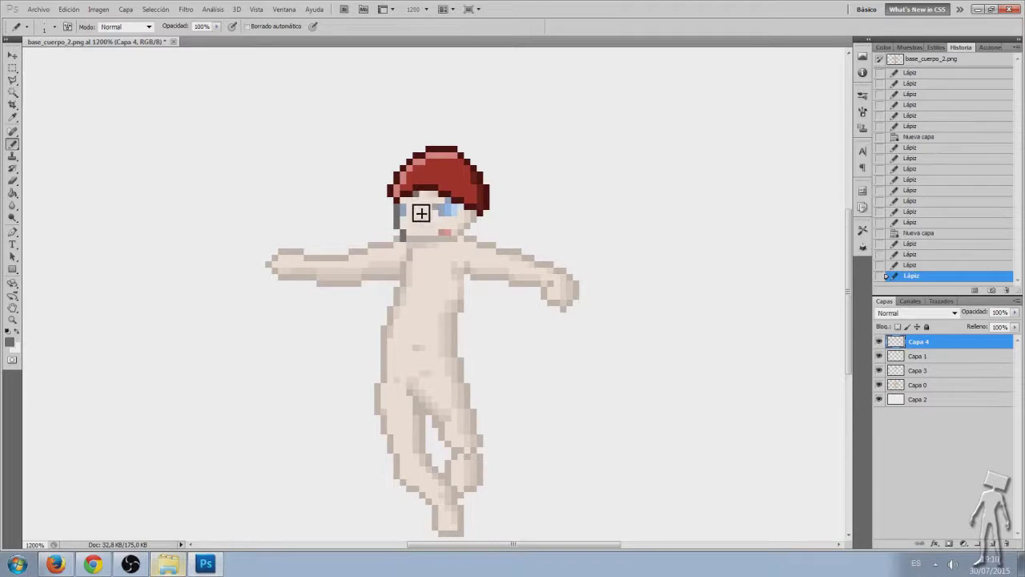
click(417, 227)
click(419, 233)
Paint grey pixels around and below both eyes, undoing one stray pixel
click(434, 202)
click(433, 201)
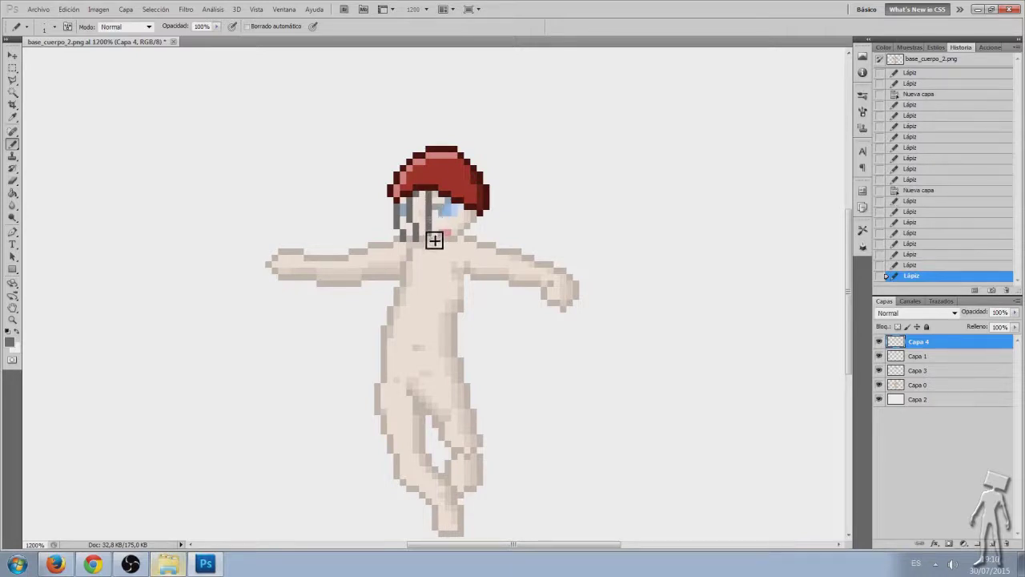
click(450, 213)
click(449, 207)
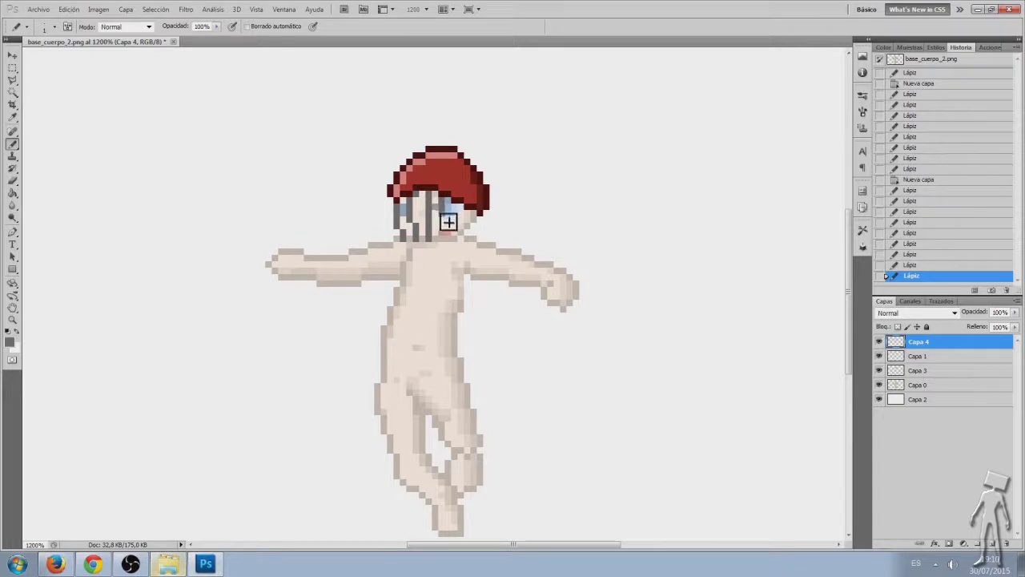
key(ctrl+z)
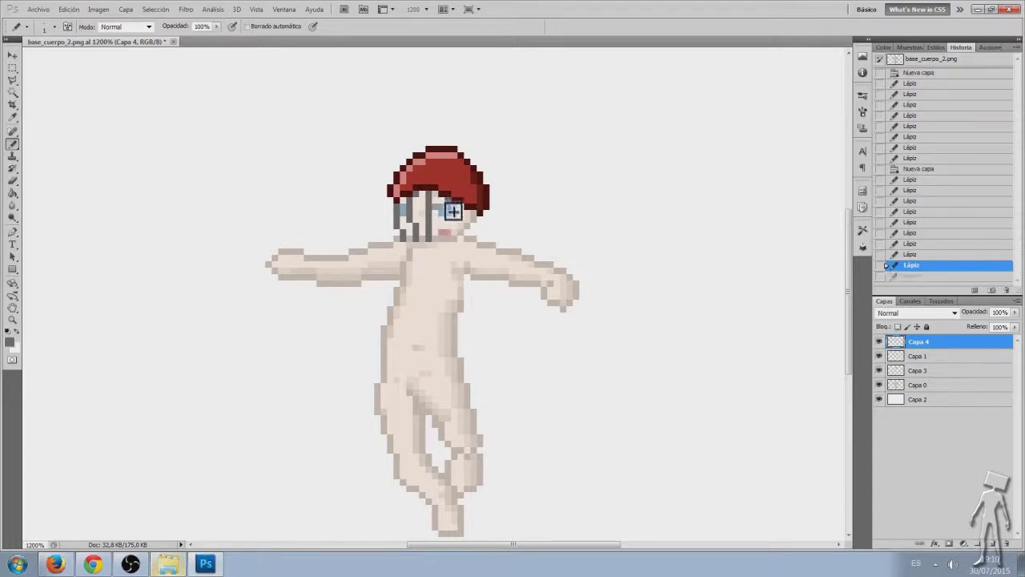
click(454, 224)
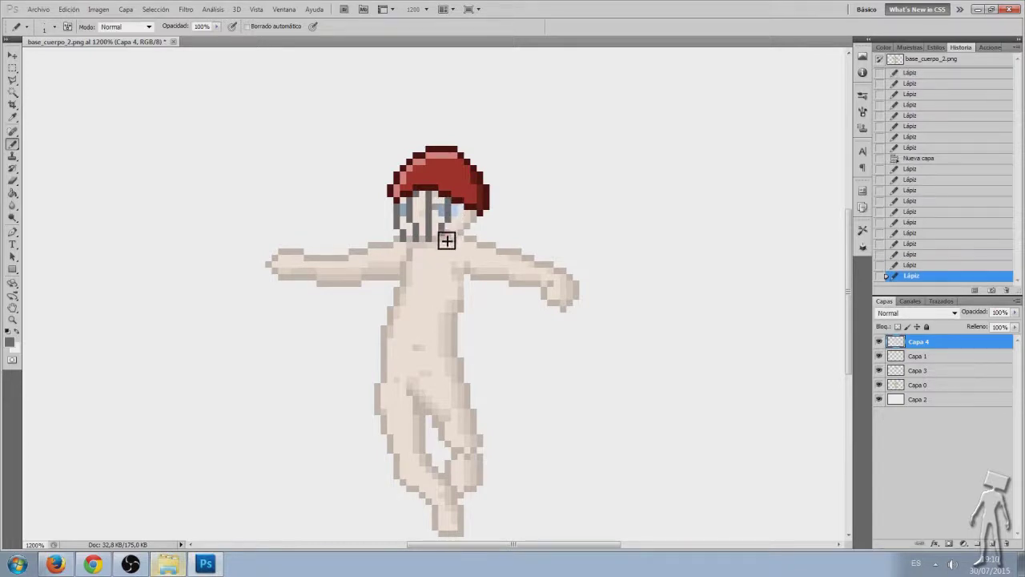
click(445, 232)
click(462, 233)
click(470, 216)
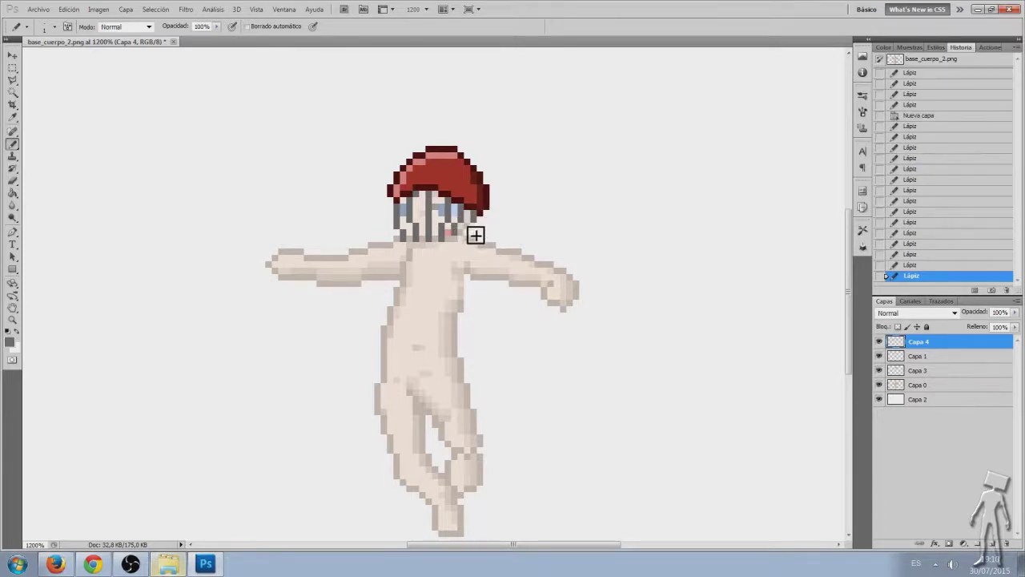
click(473, 232)
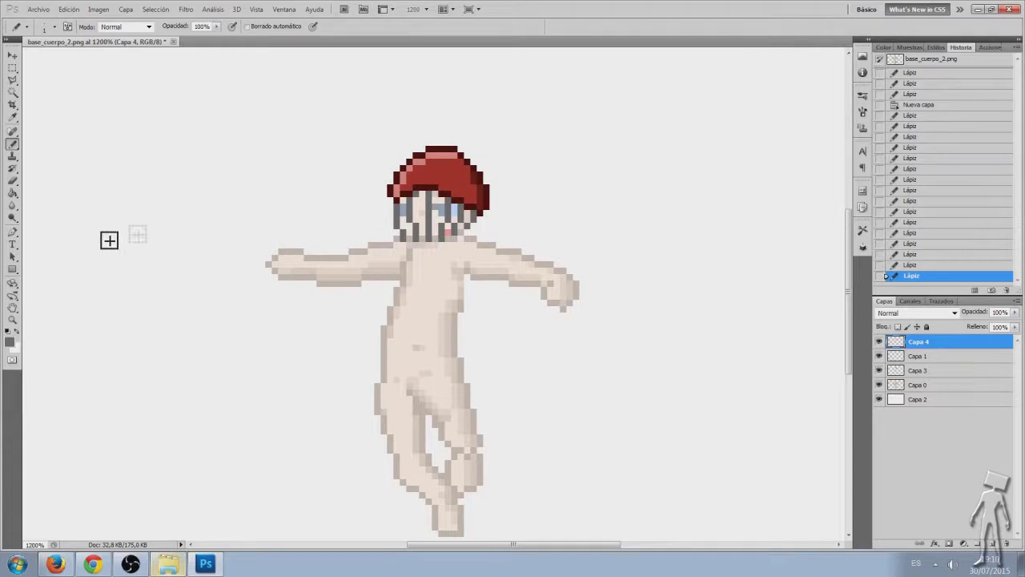
click(9, 342)
Repaint the face pixels around the eyes in a lighter grey
drag(718, 241, 702, 217)
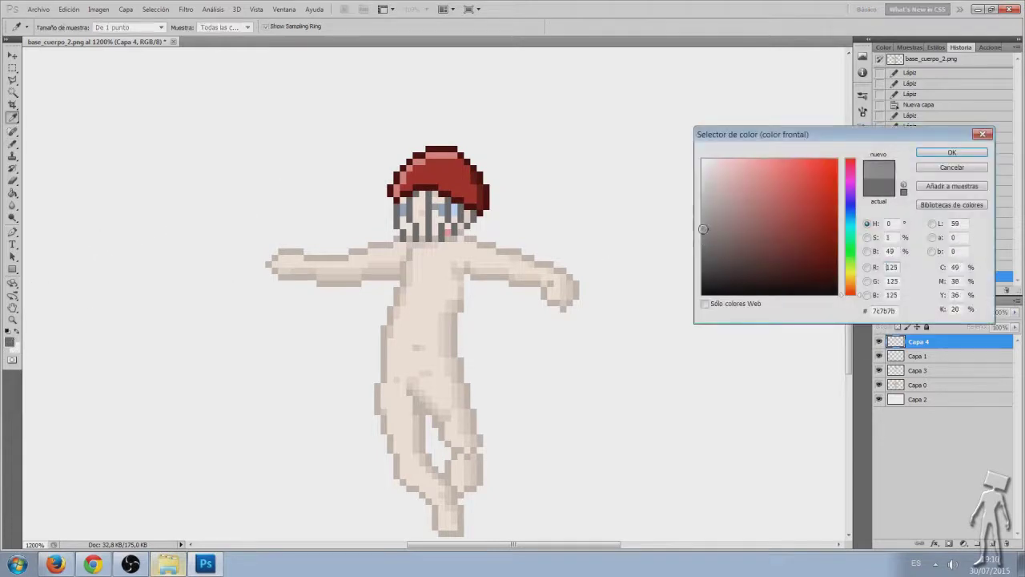
click(921, 158)
click(403, 217)
click(403, 222)
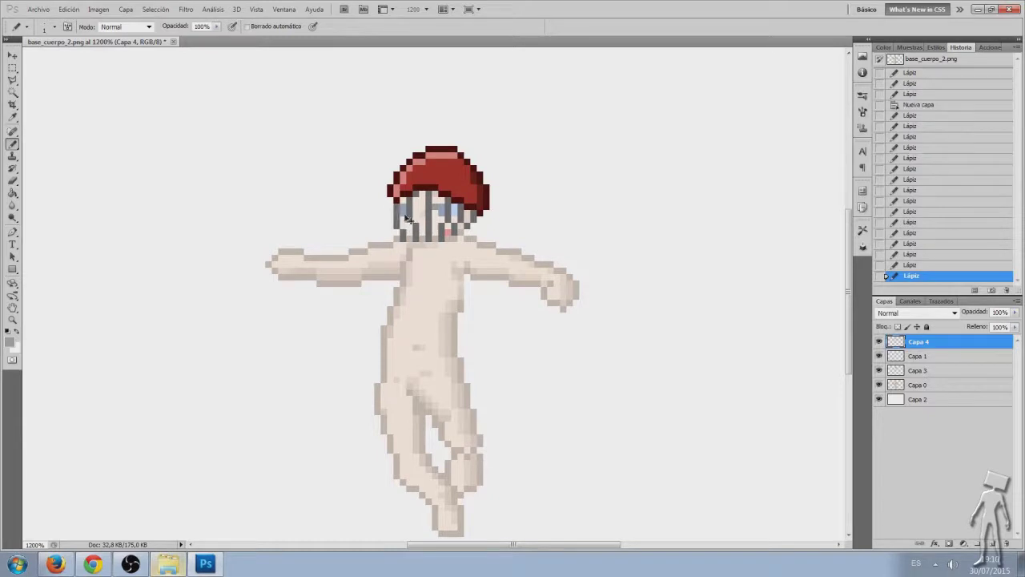
click(404, 222)
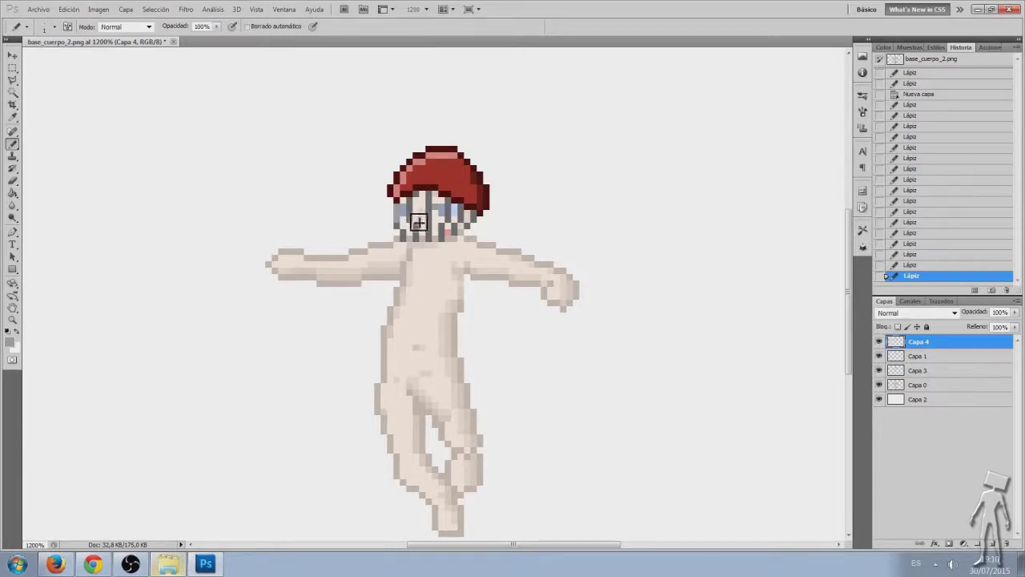
click(423, 222)
click(431, 212)
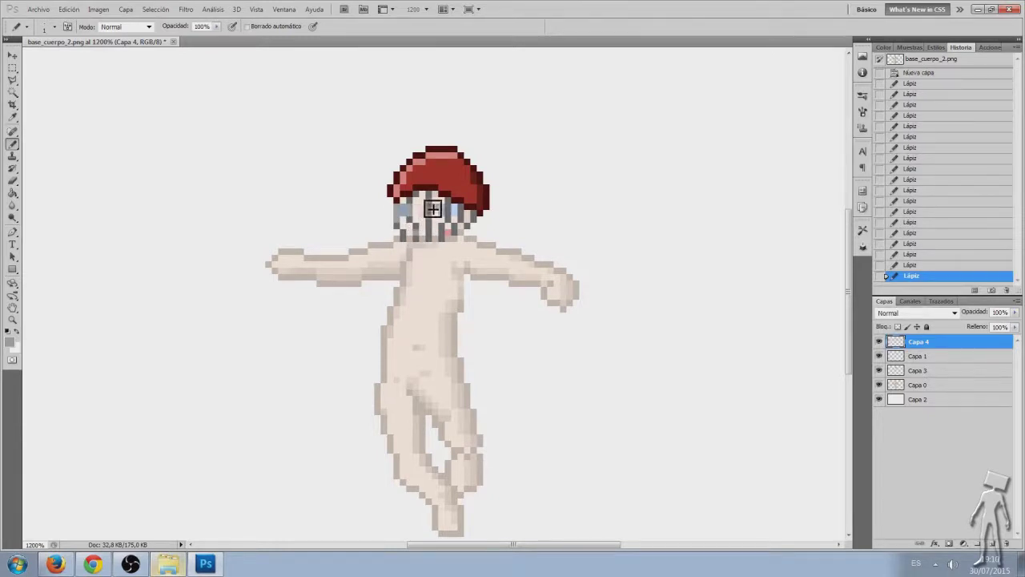
click(453, 218)
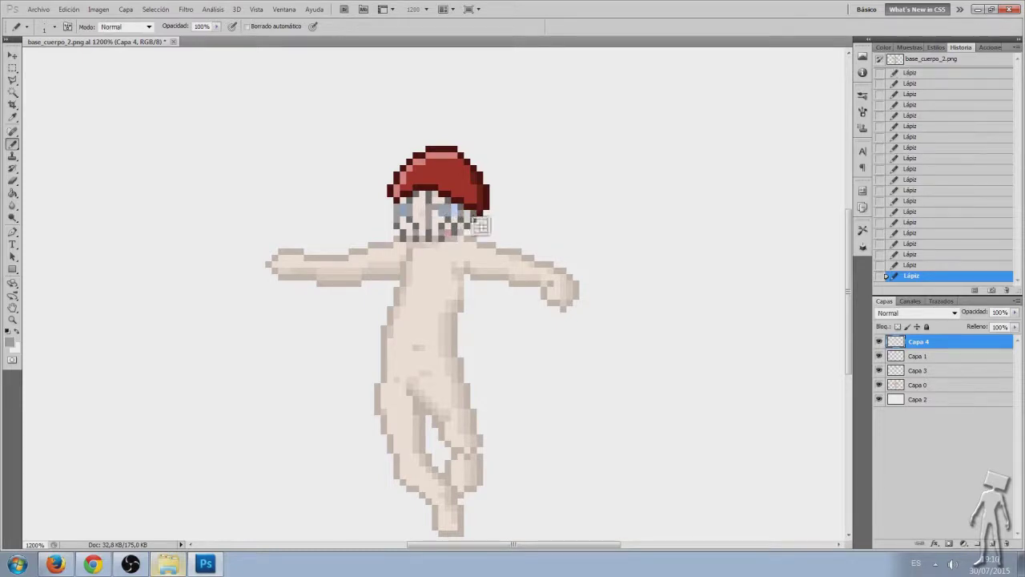
Switch to a lighter tone and add a pink pixel on the right cheek
click(11, 341)
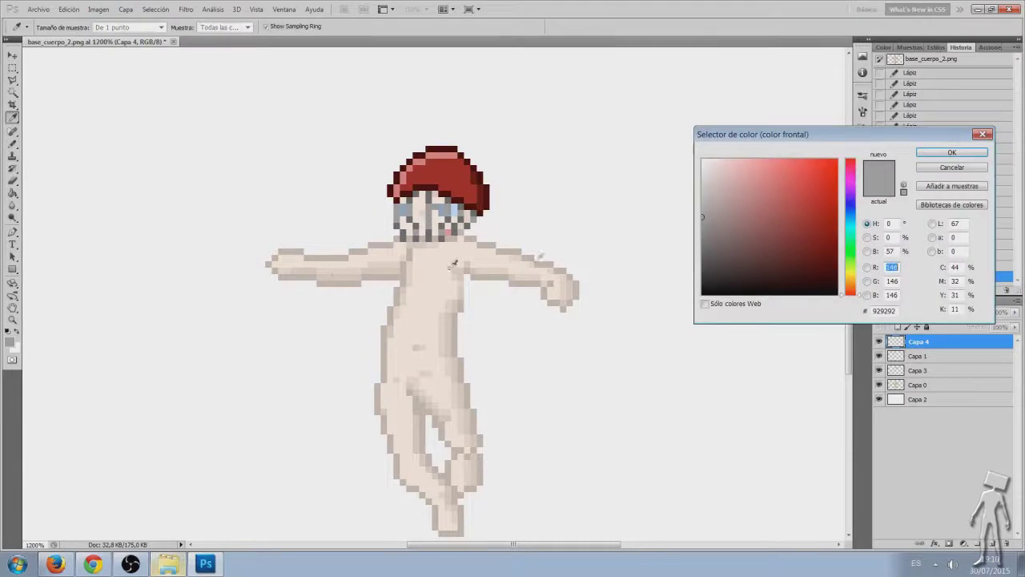
click(702, 191)
click(950, 153)
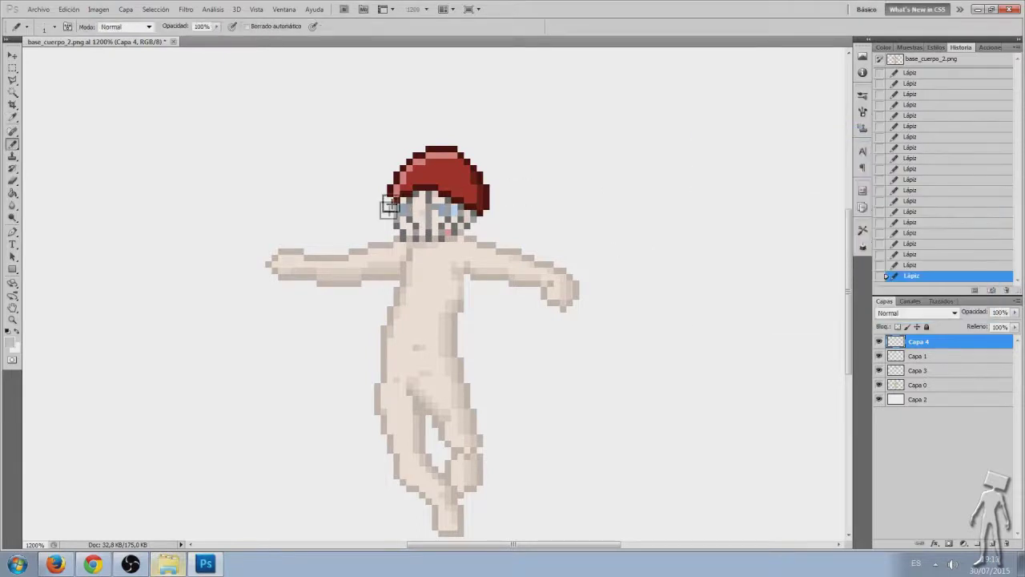
click(446, 231)
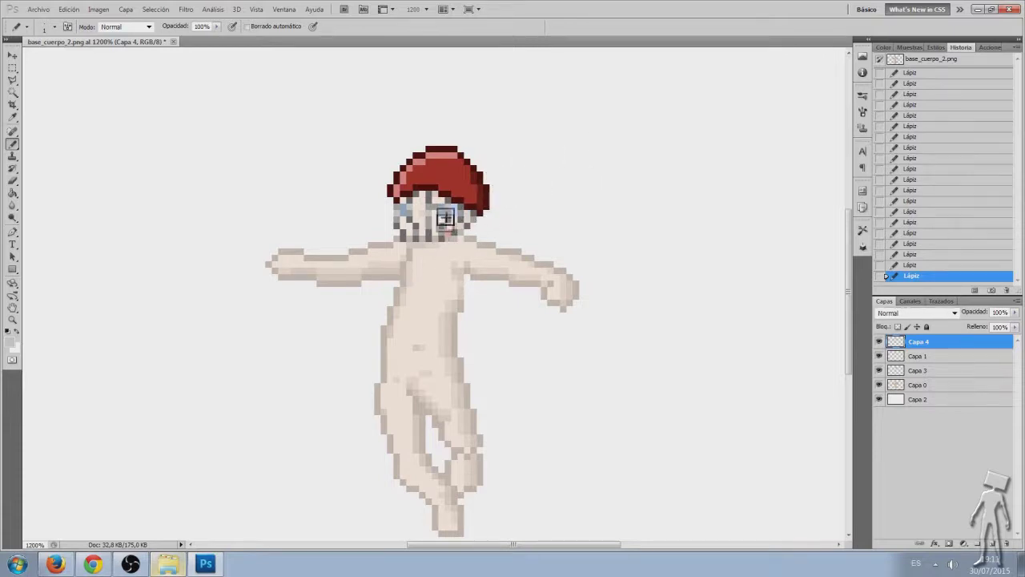
Sample dark grey 585858 from the canvas and add empty layer Capa 5
click(10, 333)
click(431, 193)
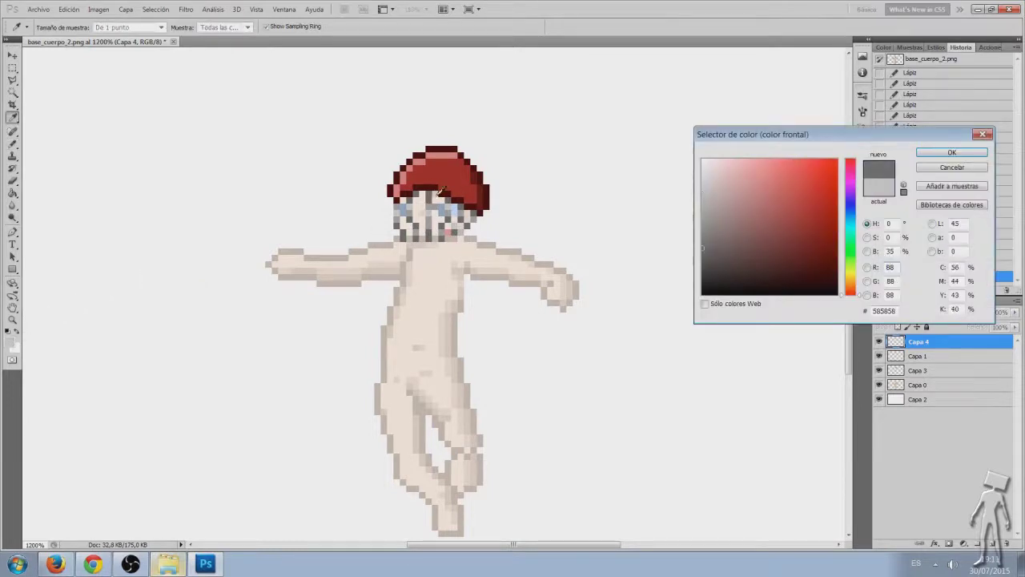
click(926, 156)
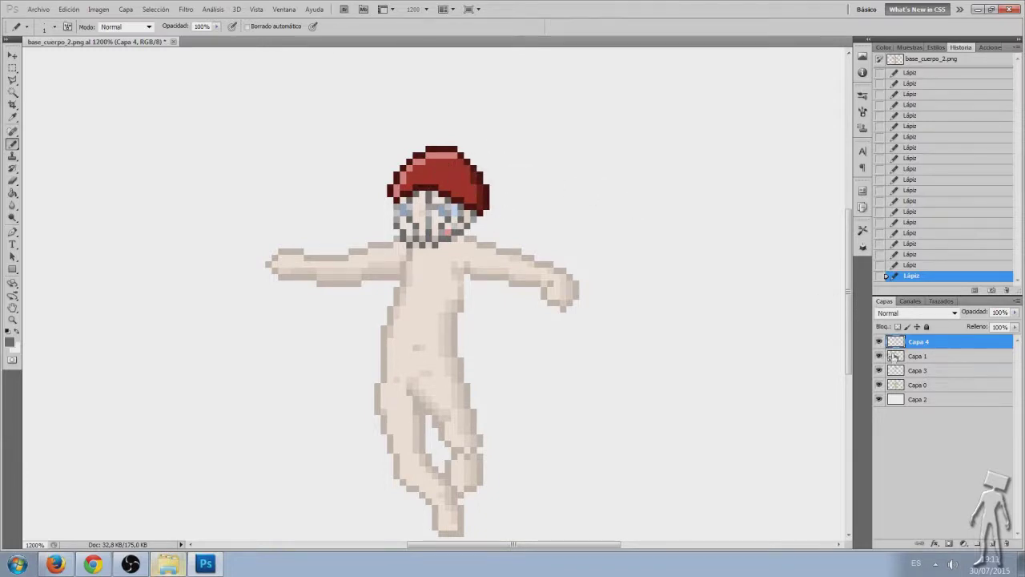
click(993, 544)
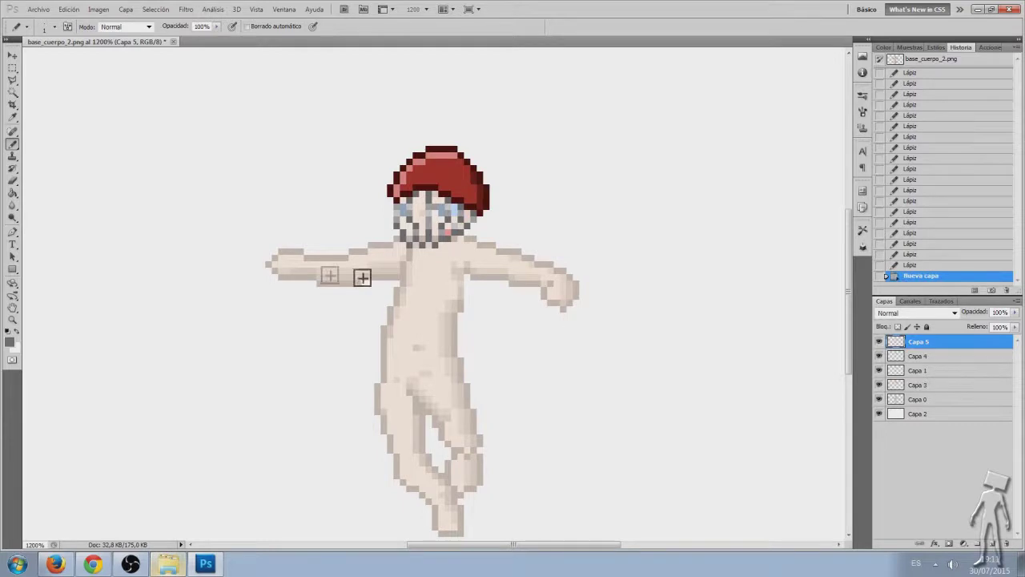
Outline the red hair's right edge in near-black, redrawing it once
click(11, 341)
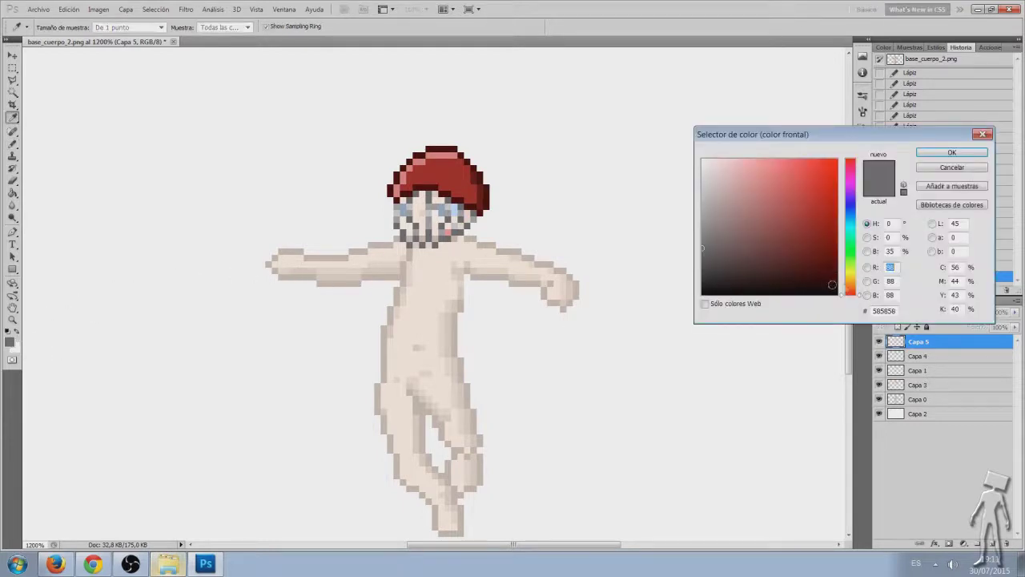
drag(713, 272, 696, 286)
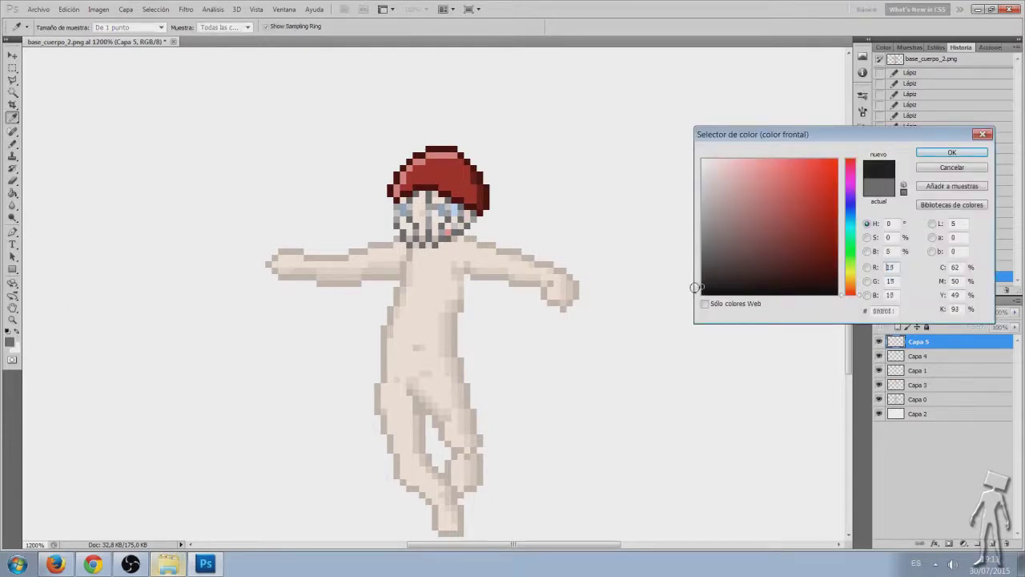
click(945, 152)
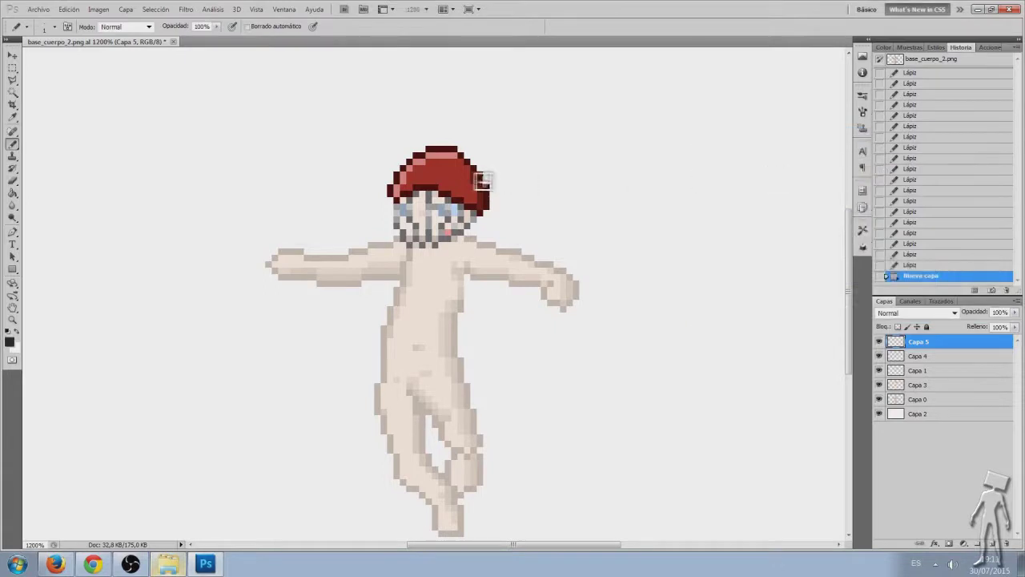
drag(488, 181, 488, 204)
key(ctrl+z)
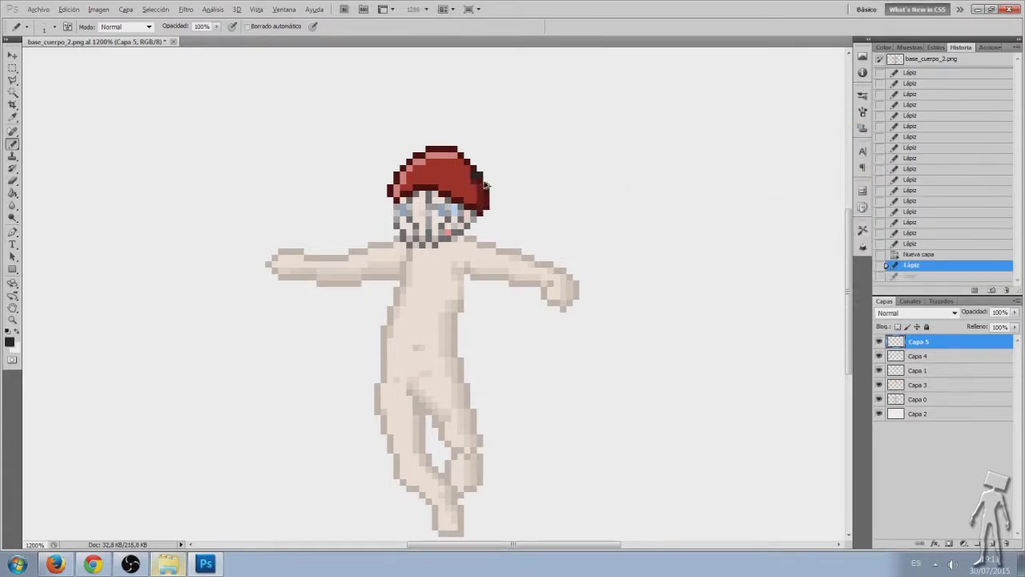
key(ctrl+alt+z)
drag(486, 181, 486, 205)
click(486, 206)
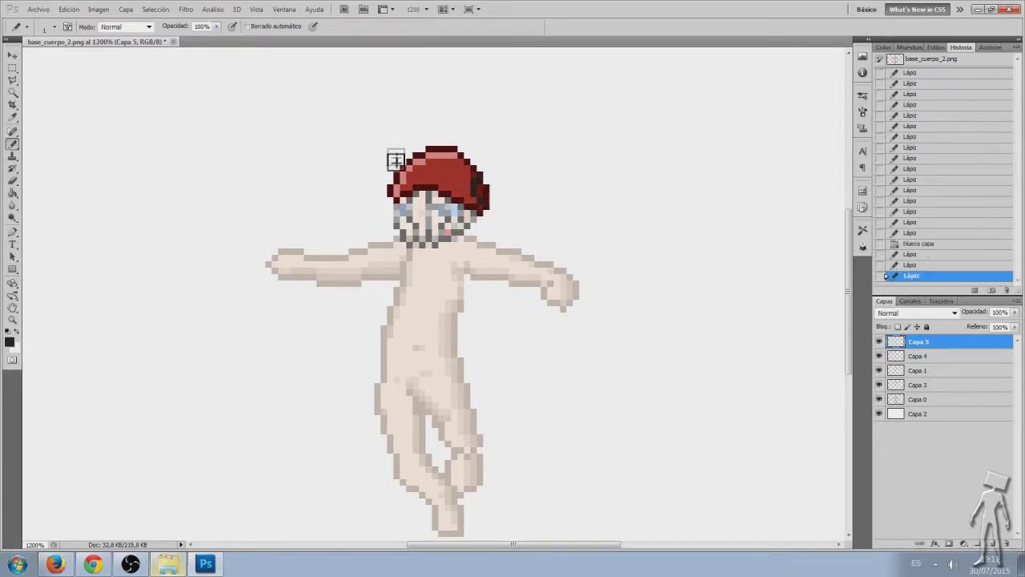
click(401, 181)
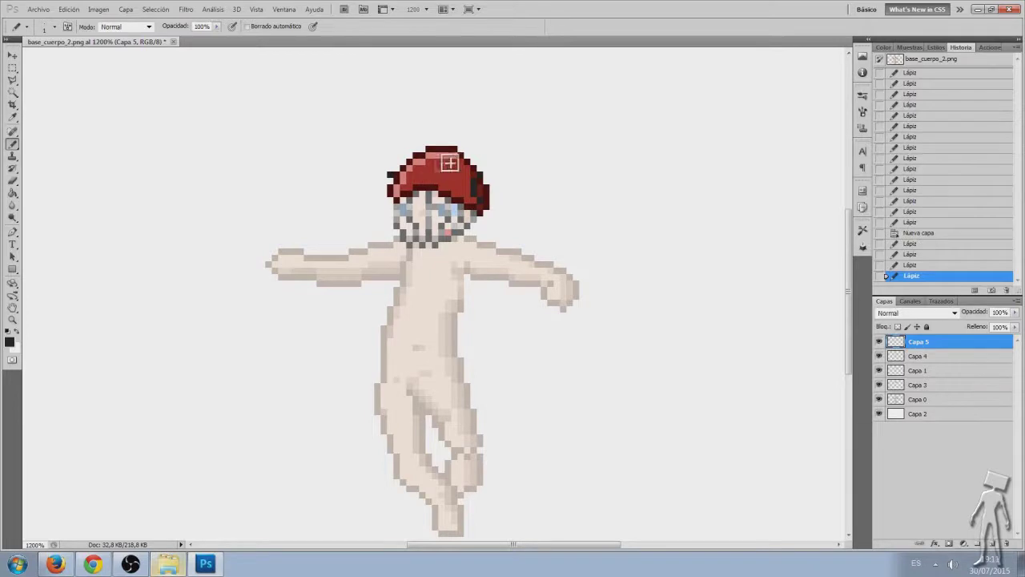
Draw a dark grey horn line rising from the helmet's right side and curling at the tip
click(9, 342)
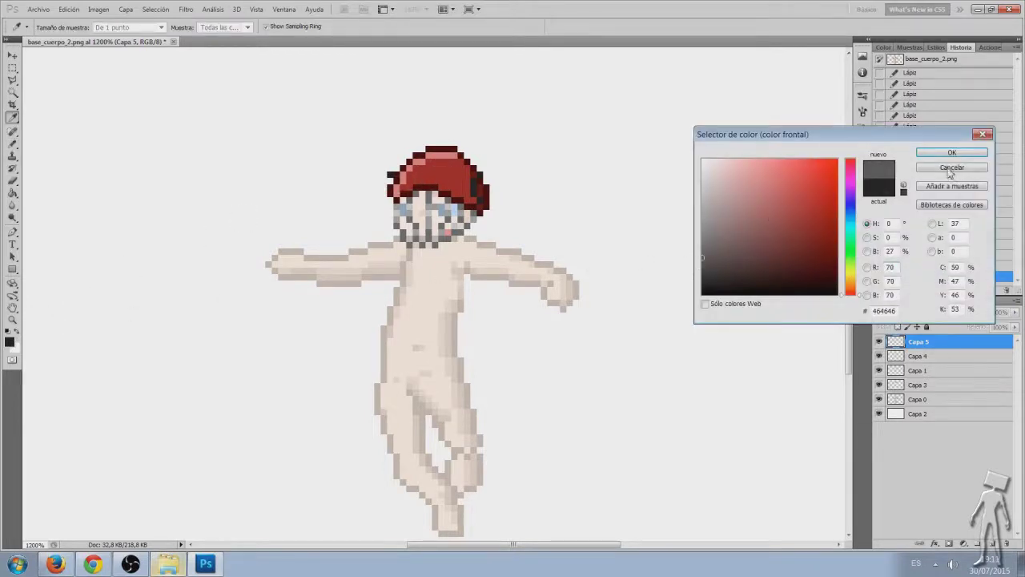
click(947, 156)
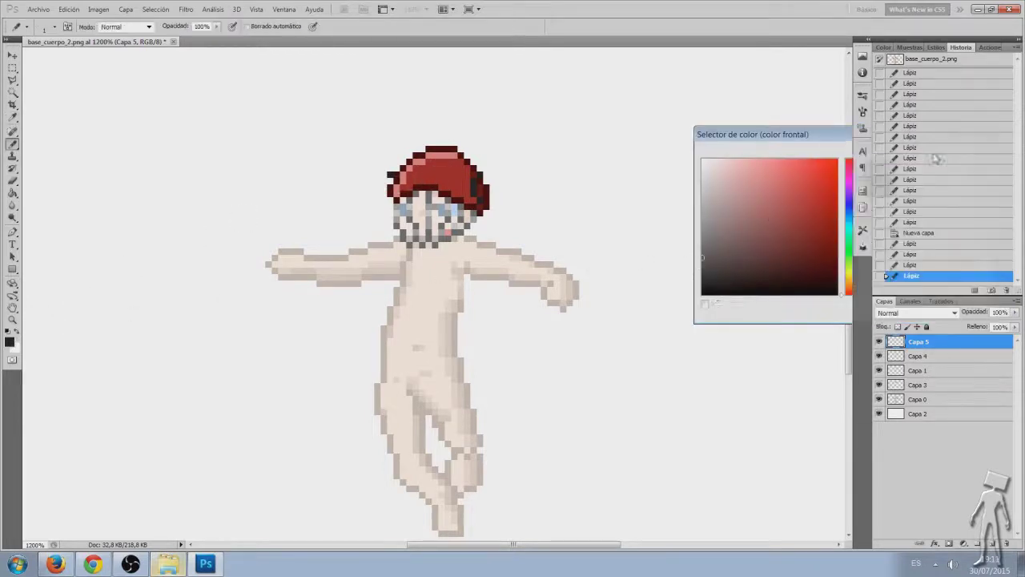
click(510, 173)
click(524, 163)
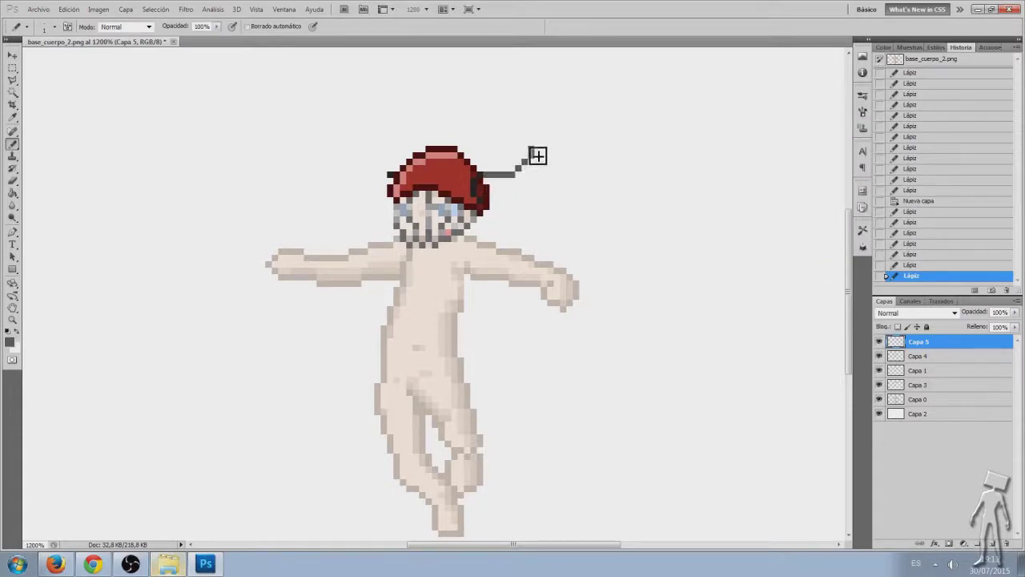
click(531, 153)
drag(524, 134, 537, 116)
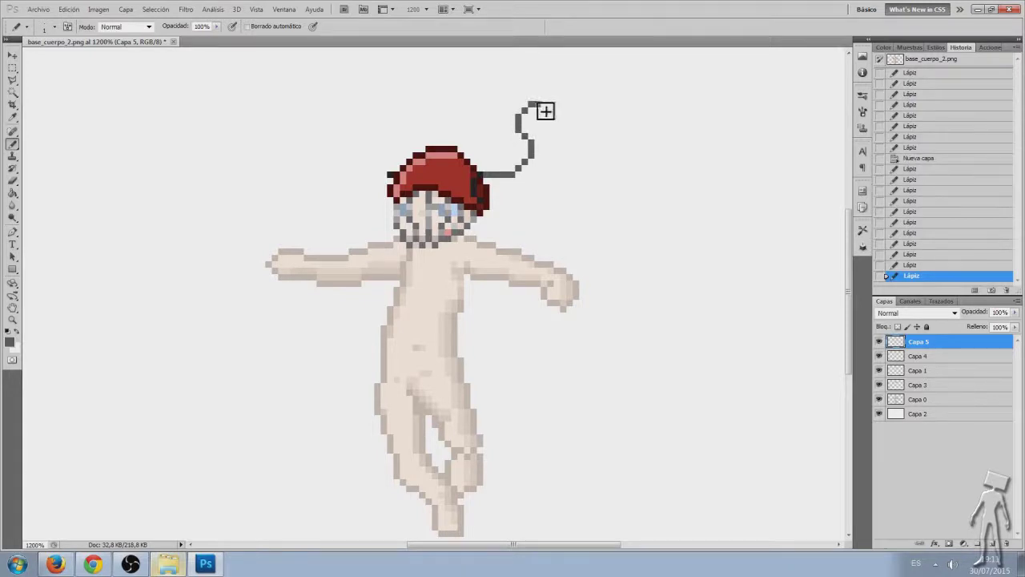
click(544, 109)
click(549, 104)
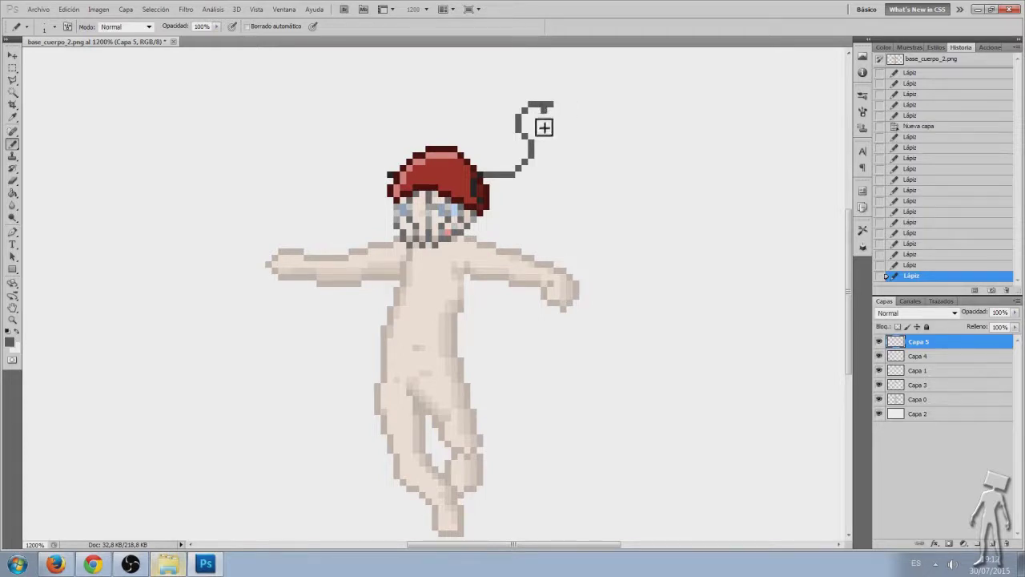
Complete the horn's outer side downward and join it back to the head
click(544, 124)
drag(541, 129, 541, 112)
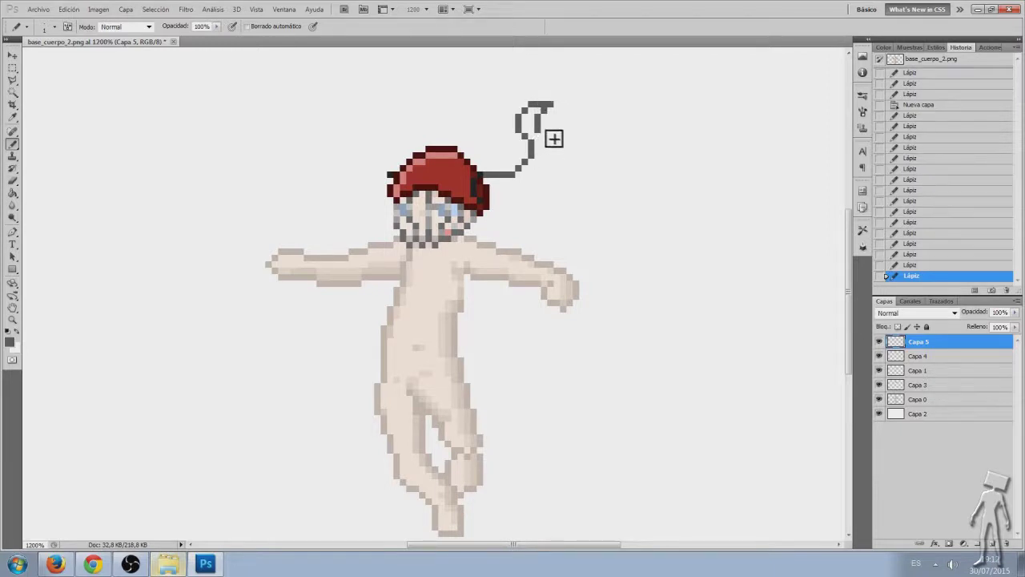
click(552, 143)
click(553, 166)
click(550, 171)
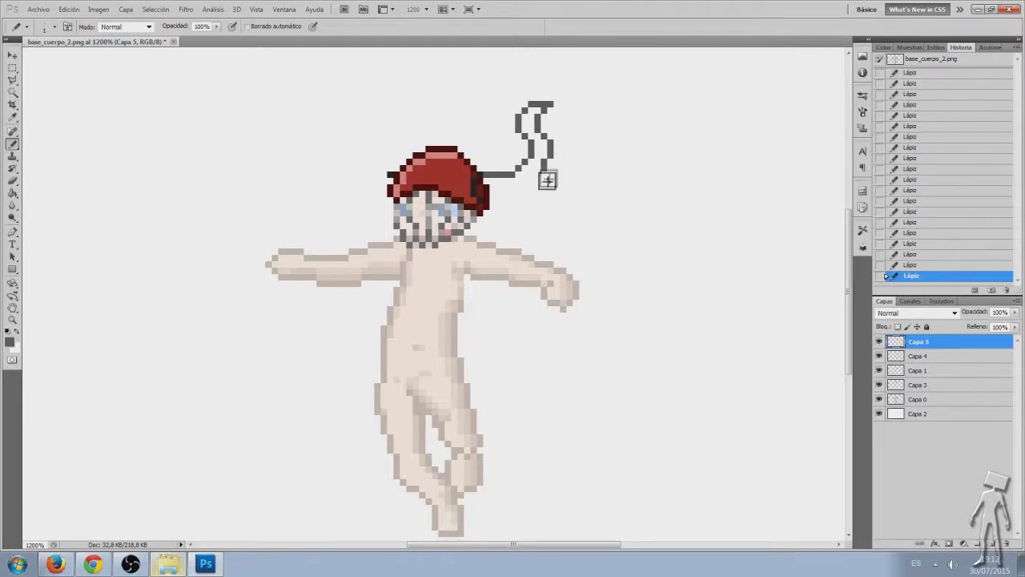
click(532, 192)
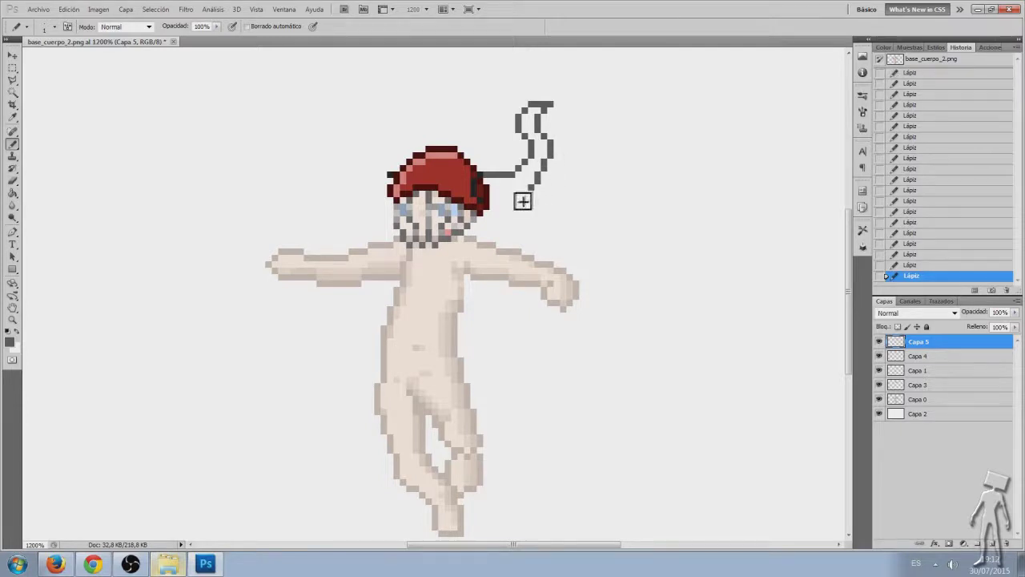
click(526, 197)
drag(494, 207, 508, 200)
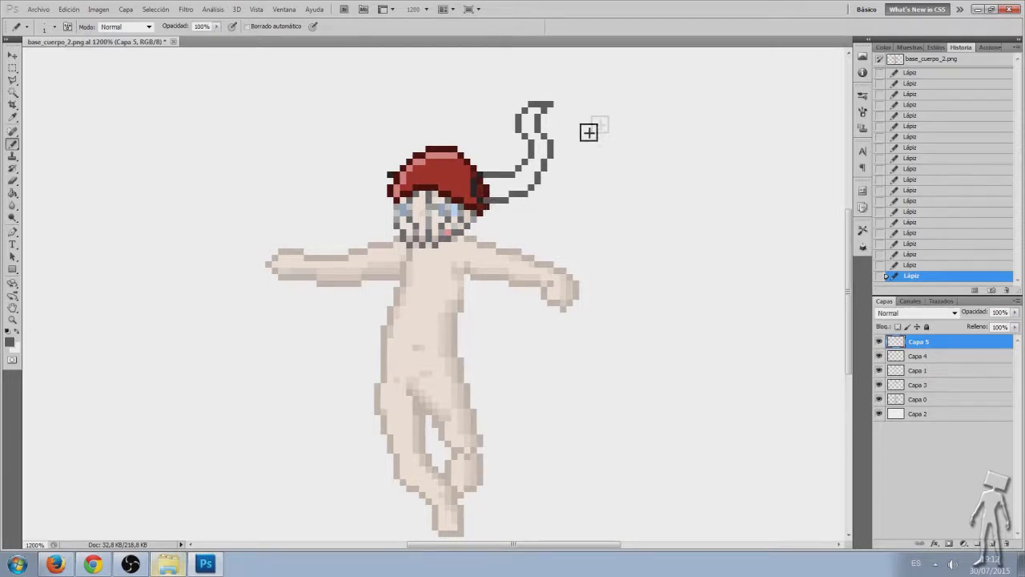
key(m)
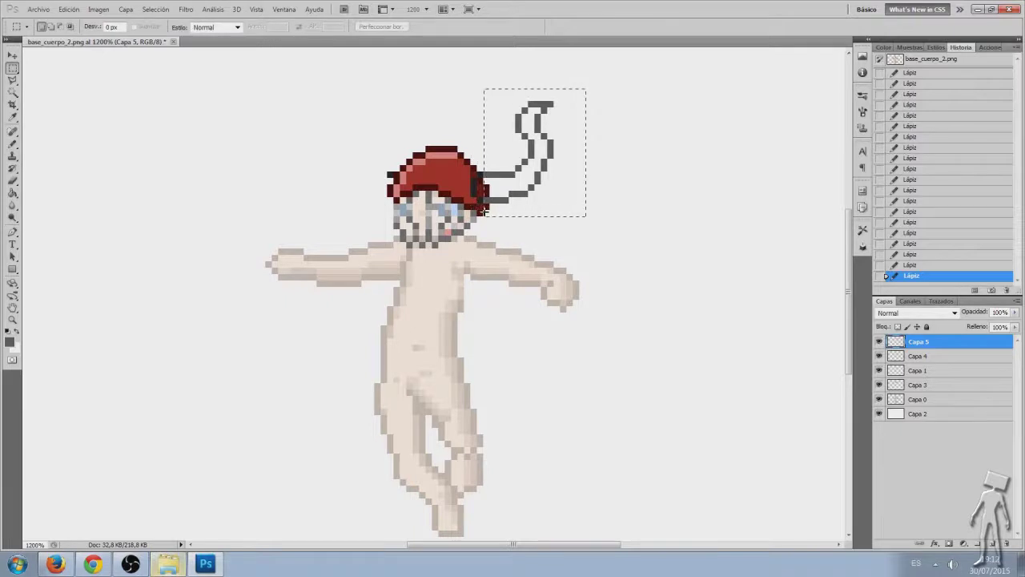
Copy the horn, flip it horizontally, and move it to the helmet's left side
drag(544, 141, 482, 215)
key(ctrl+c)
key(ctrl+v)
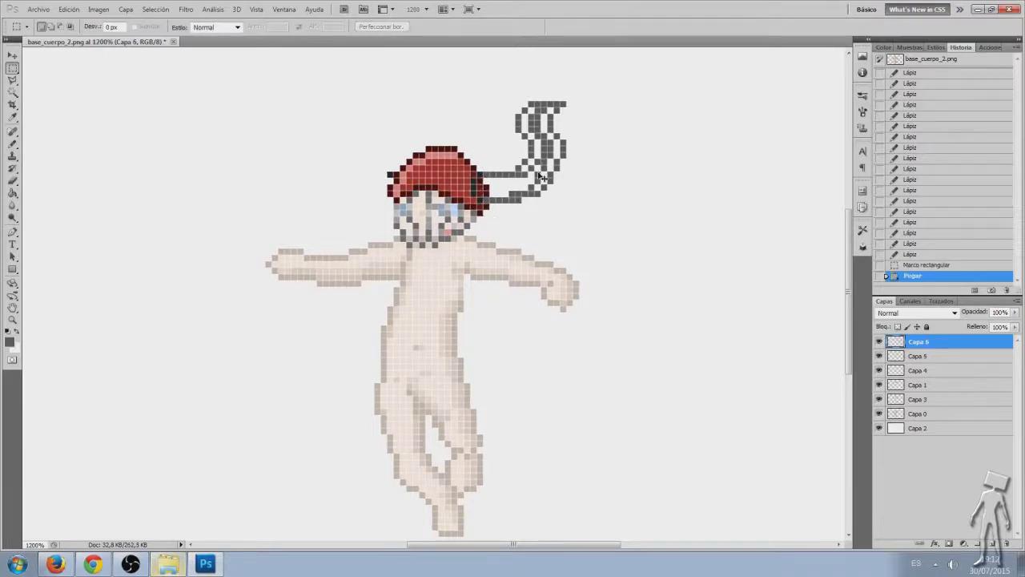
key(ctrl+t)
right_click(545, 163)
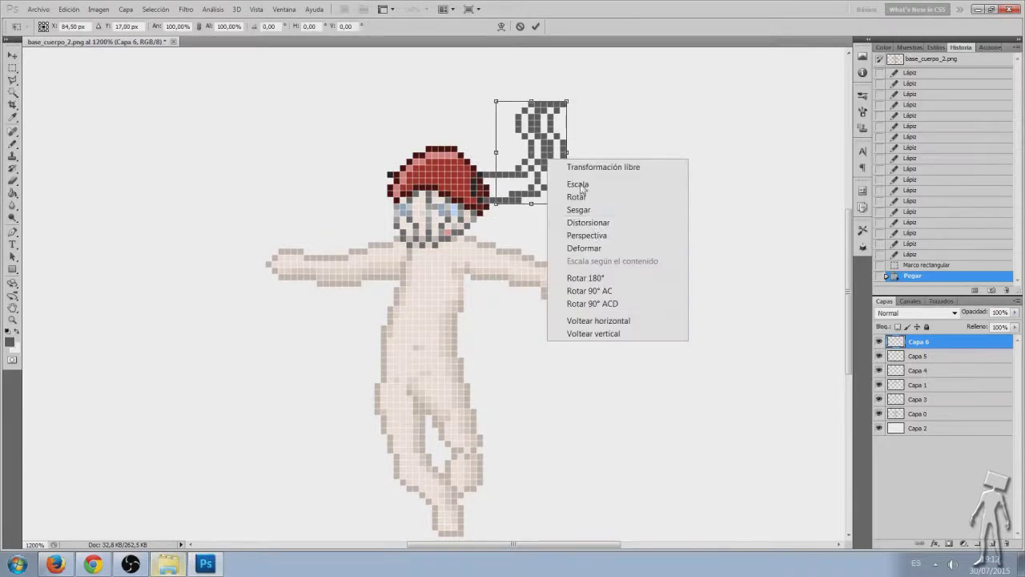
click(612, 334)
key(Return)
drag(536, 200, 369, 200)
Delete horn pixels overlapping the hat, hide the grid, and add Capa 7 above Capa 5
key(m)
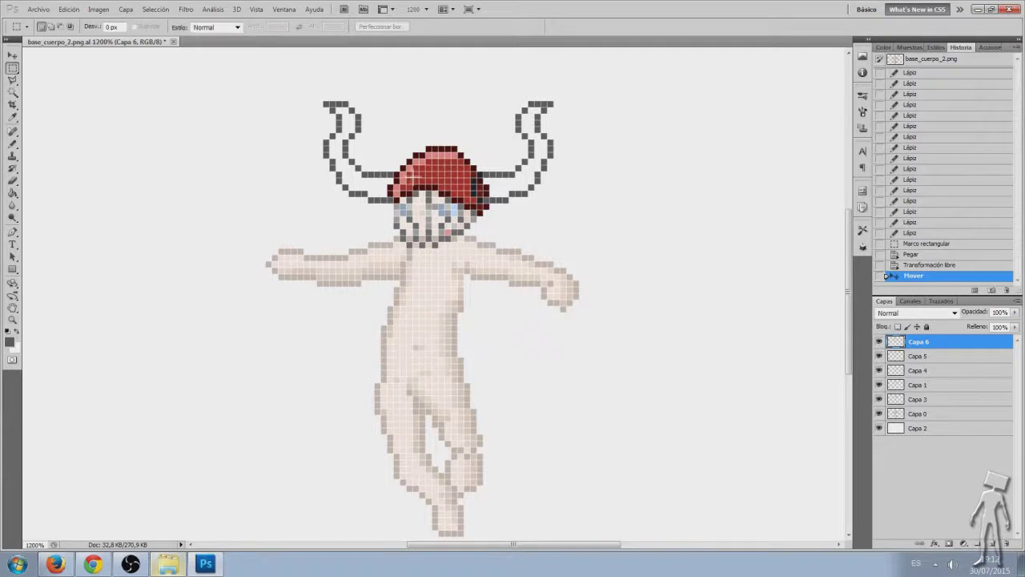
drag(388, 167, 400, 191)
key(Delete)
key(ctrl+d)
click(879, 355)
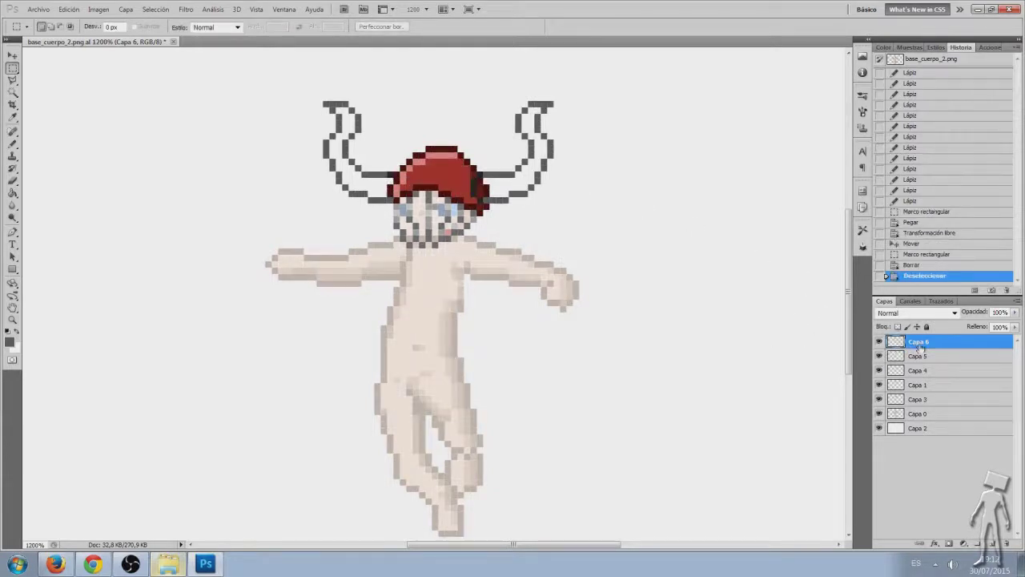
click(938, 357)
click(991, 544)
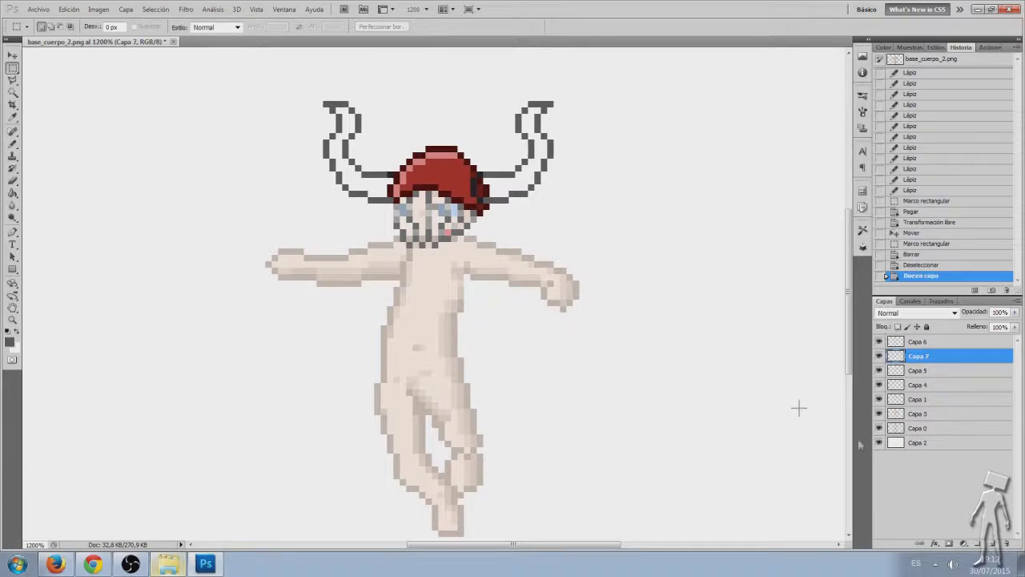
key(i)
click(11, 342)
Pick a muted greyish khaki and colour along the right horn's edges
drag(715, 240, 687, 211)
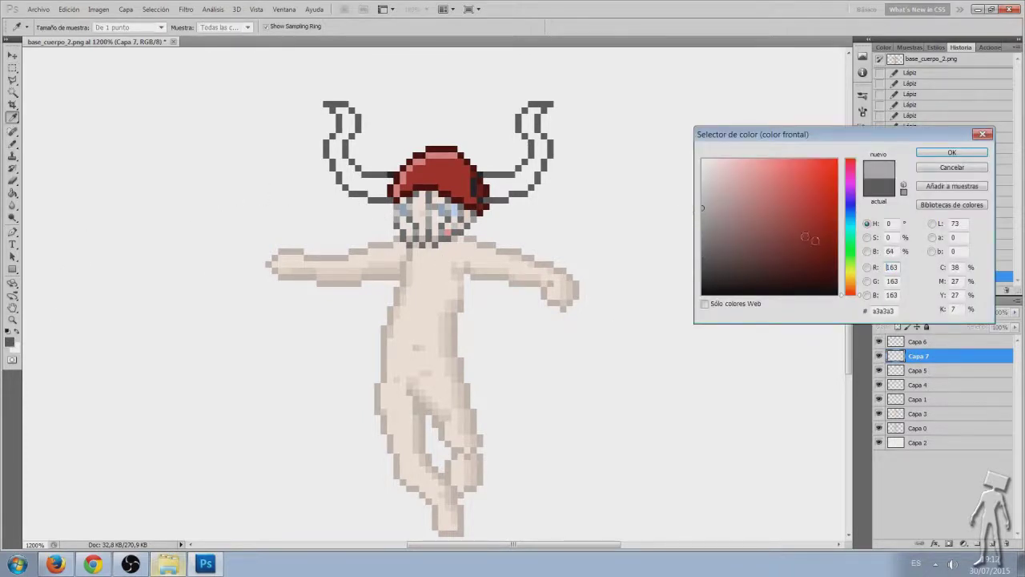
drag(846, 293, 850, 280)
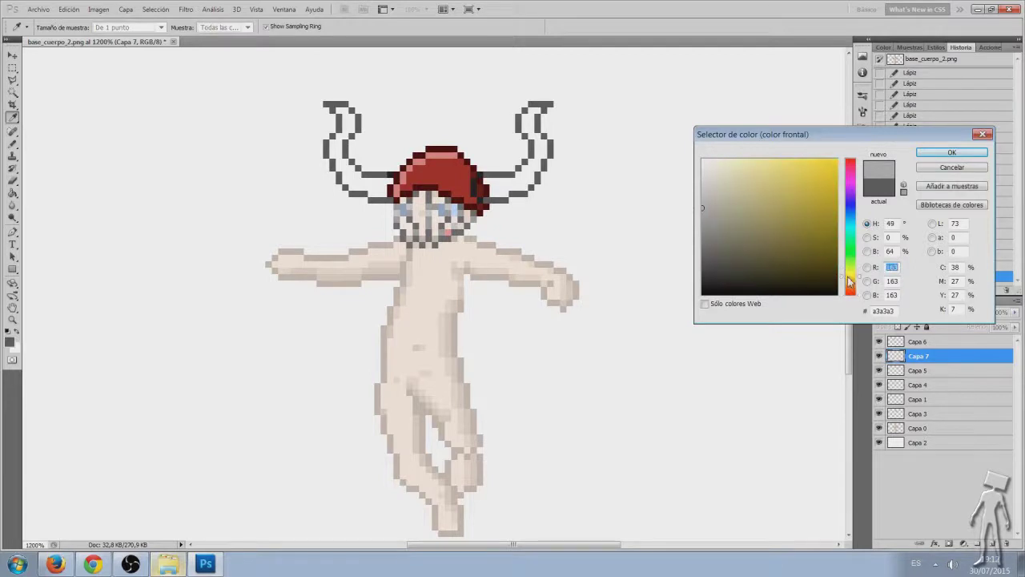
click(725, 211)
click(951, 153)
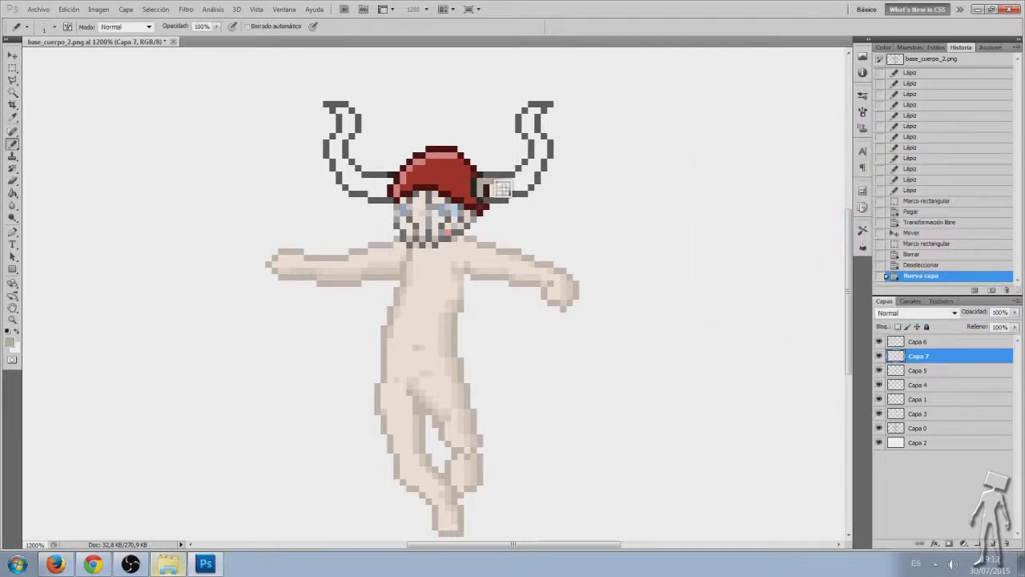
drag(501, 184, 519, 180)
click(528, 174)
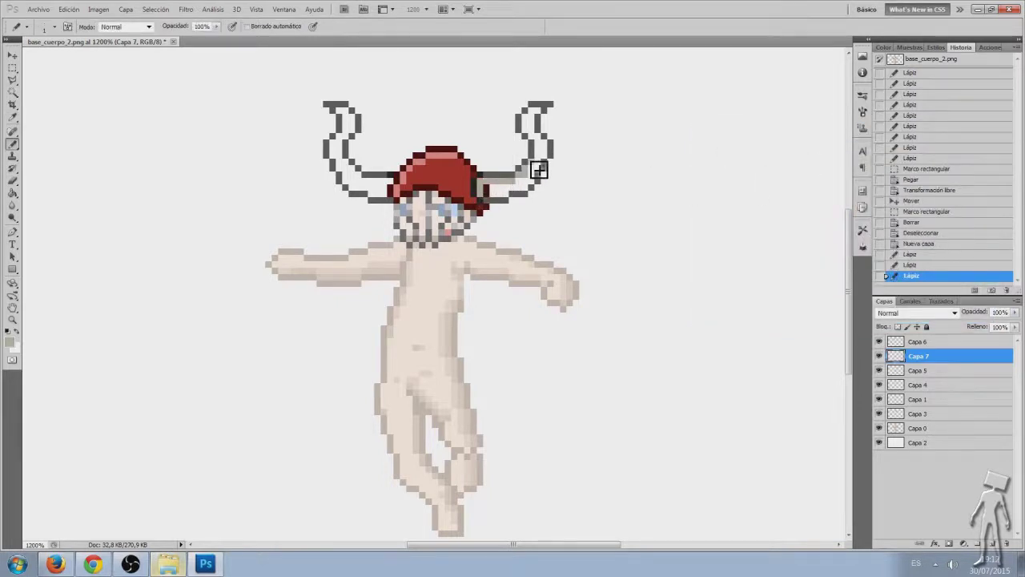
click(532, 164)
mouse_move(535, 152)
mouse_down()
mouse_move(528, 129)
mouse_move(534, 157)
mouse_up()
key(ctrl+z)
click(548, 152)
click(541, 171)
Move Capa 7 beneath Capa 5 and fill both horns solid with khaki
click(879, 341)
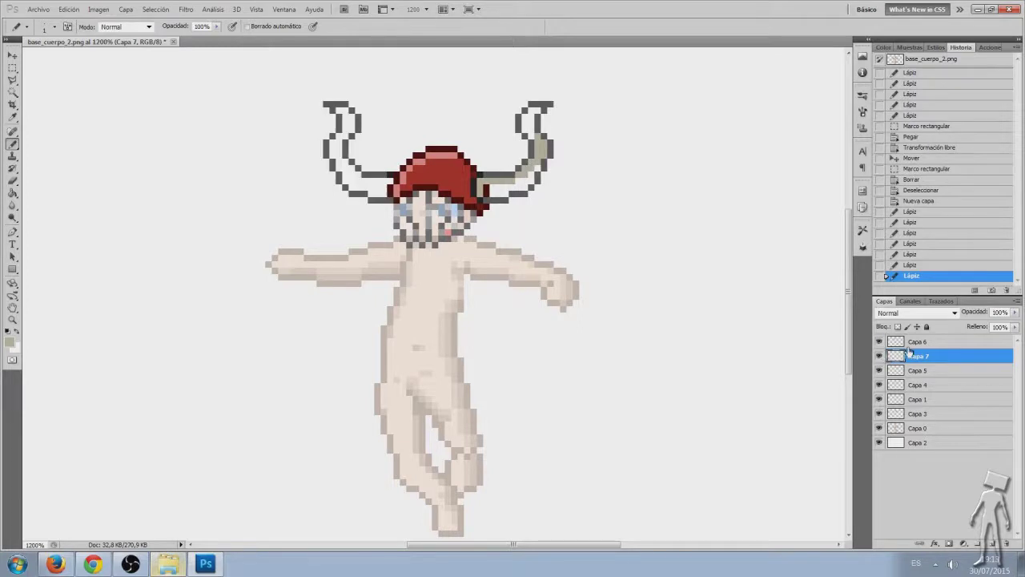
drag(913, 372, 915, 375)
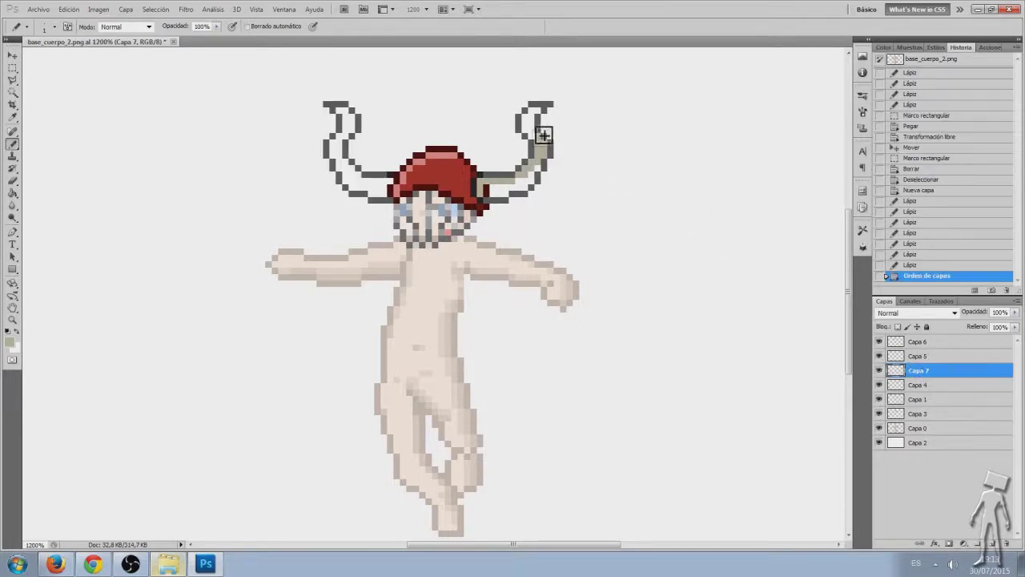
mouse_move(533, 121)
mouse_down()
mouse_move(536, 169)
mouse_move(482, 182)
mouse_up()
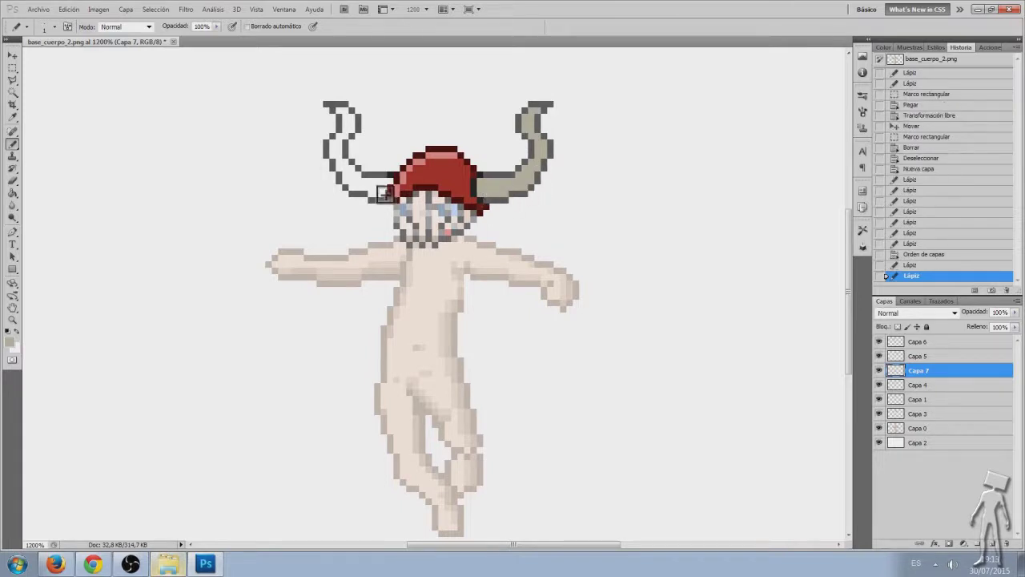
click(389, 184)
mouse_move(392, 186)
mouse_down()
mouse_move(366, 185)
mouse_move(346, 152)
mouse_move(352, 104)
mouse_up()
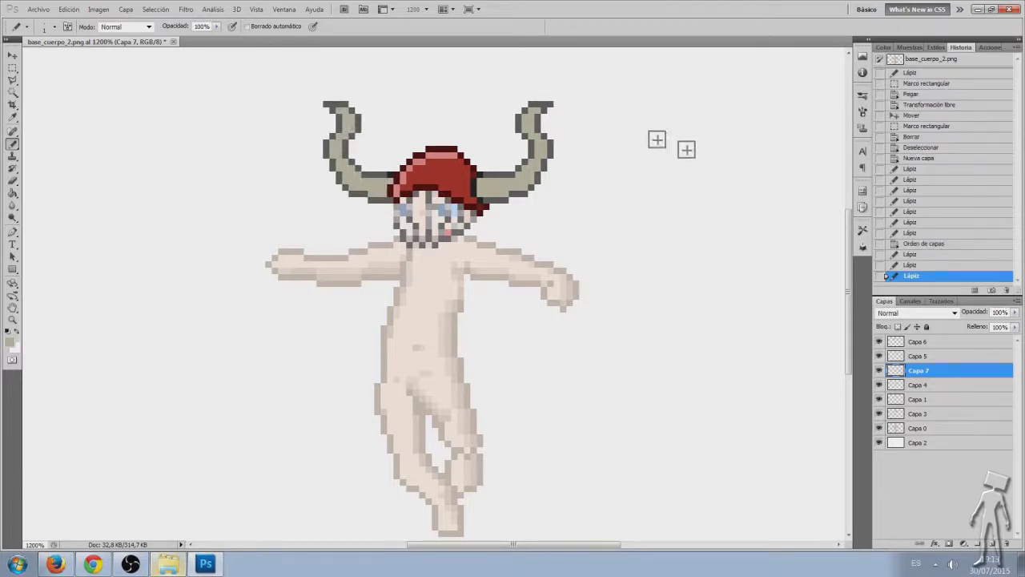
click(11, 342)
drag(721, 200, 718, 185)
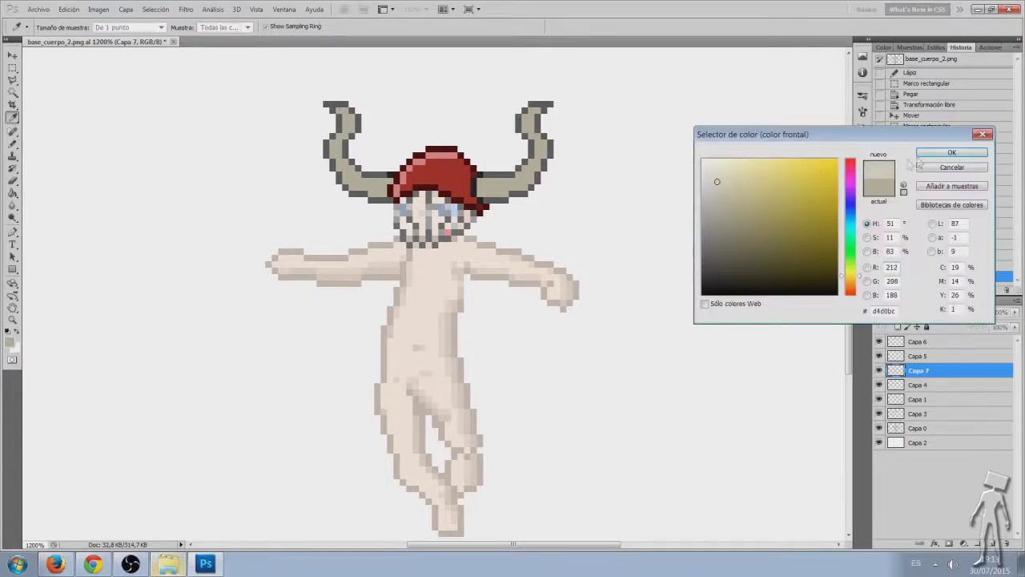
Pencil light beige d4d0bc highlights along both horns' inner edges
click(933, 154)
mouse_move(344, 116)
mouse_down()
mouse_move(343, 164)
mouse_move(357, 189)
mouse_move(382, 200)
mouse_up()
click(339, 147)
mouse_move(526, 136)
mouse_down()
mouse_move(538, 115)
mouse_move(539, 161)
mouse_move(542, 152)
mouse_move(531, 177)
mouse_move(483, 190)
mouse_up()
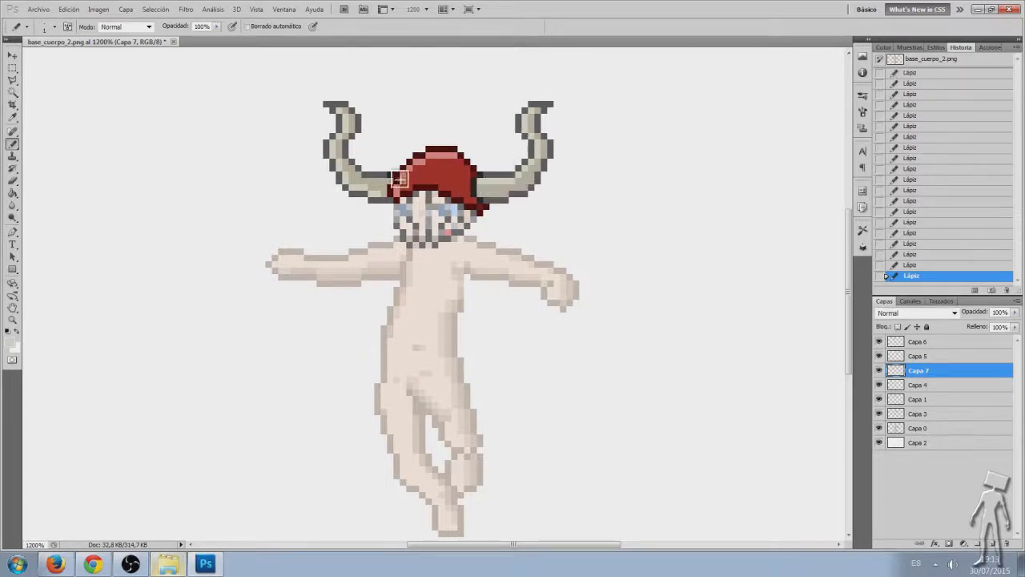
Pick mid-tone khaki 6e6b5b and add a shade pixel at the horn-hat join
click(9, 336)
click(728, 234)
click(724, 224)
click(950, 152)
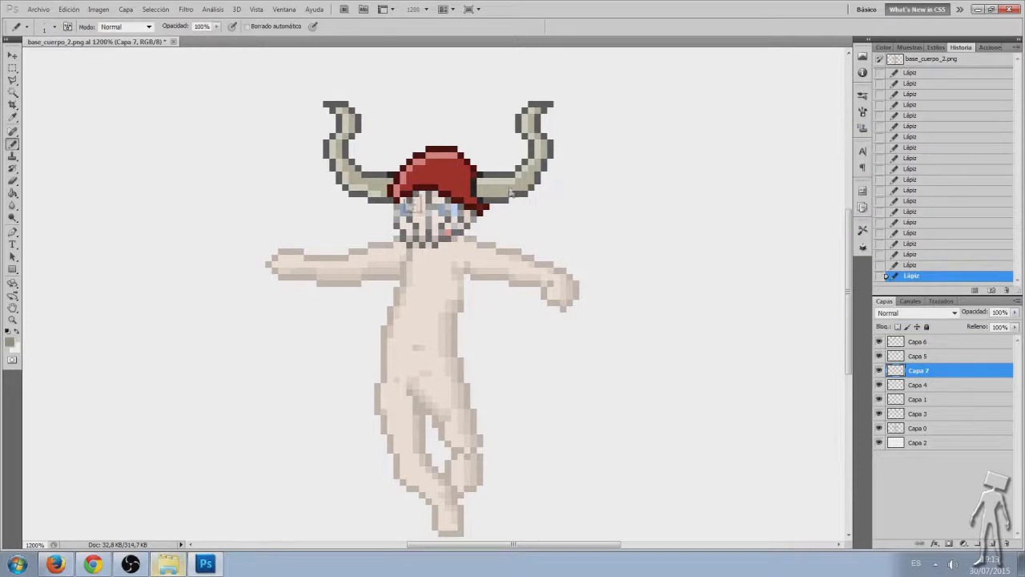
click(397, 194)
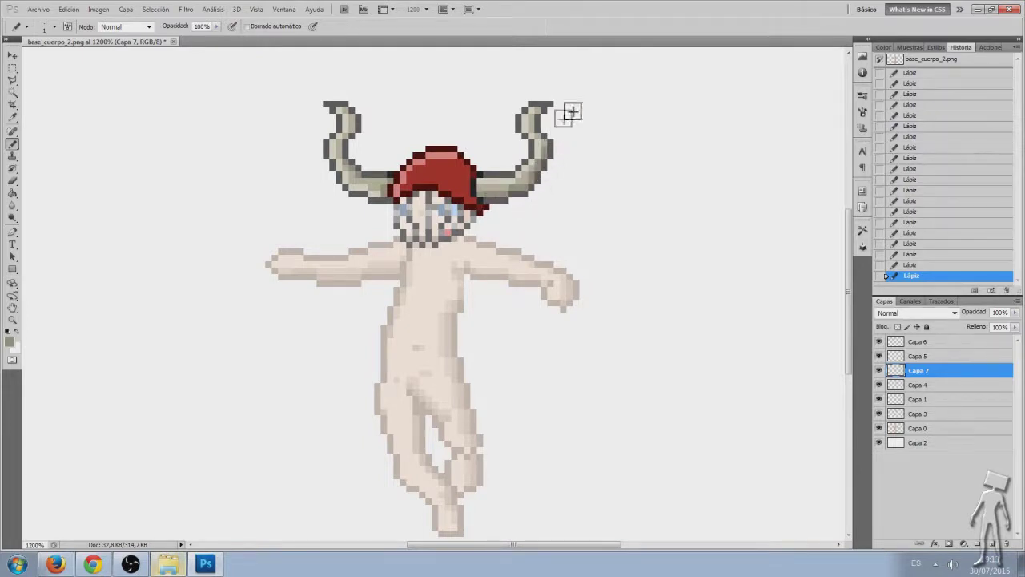
key(z)
alt+click(469, 214)
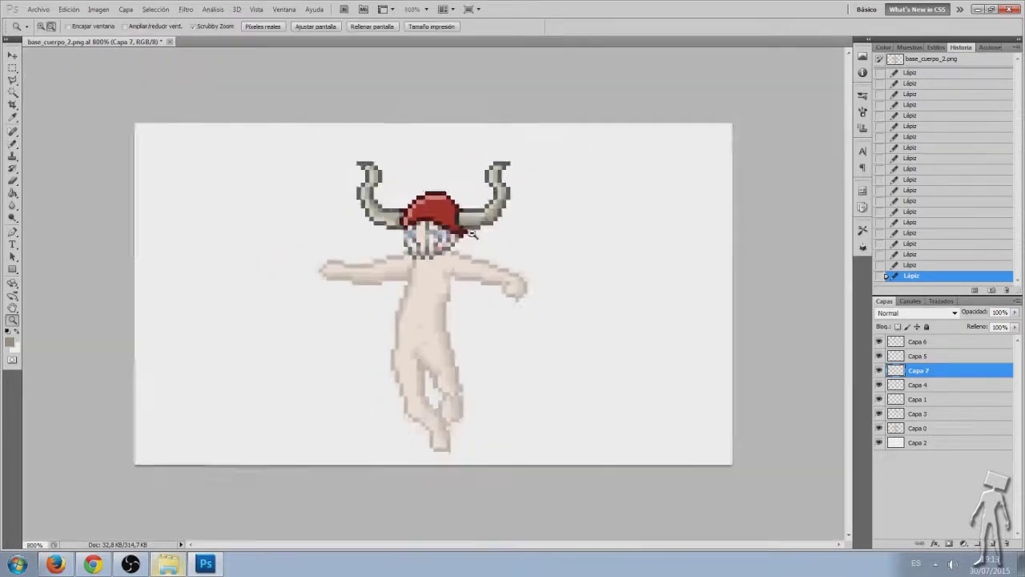
alt+click(471, 287)
alt+click(460, 305)
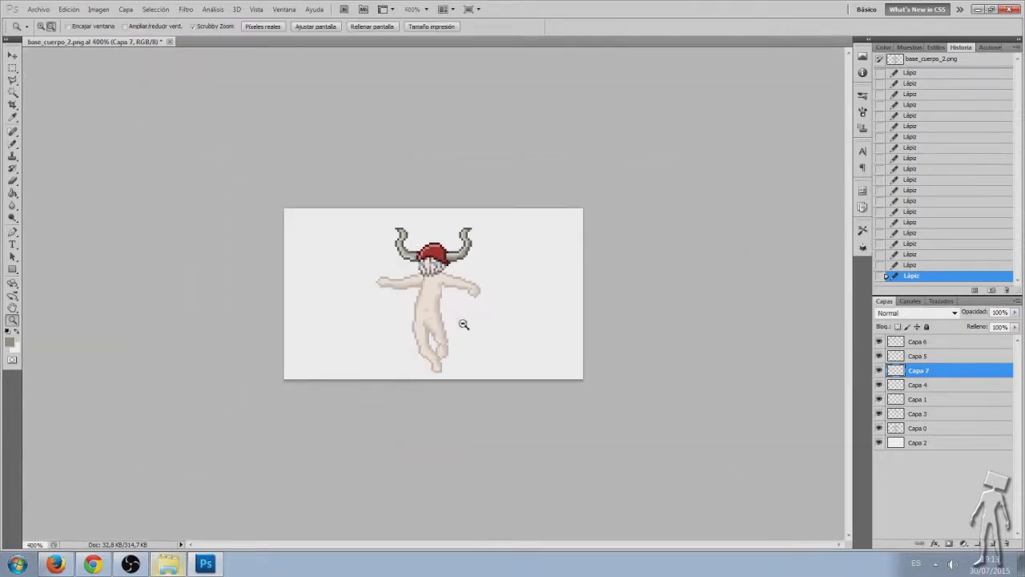
alt+click(463, 318)
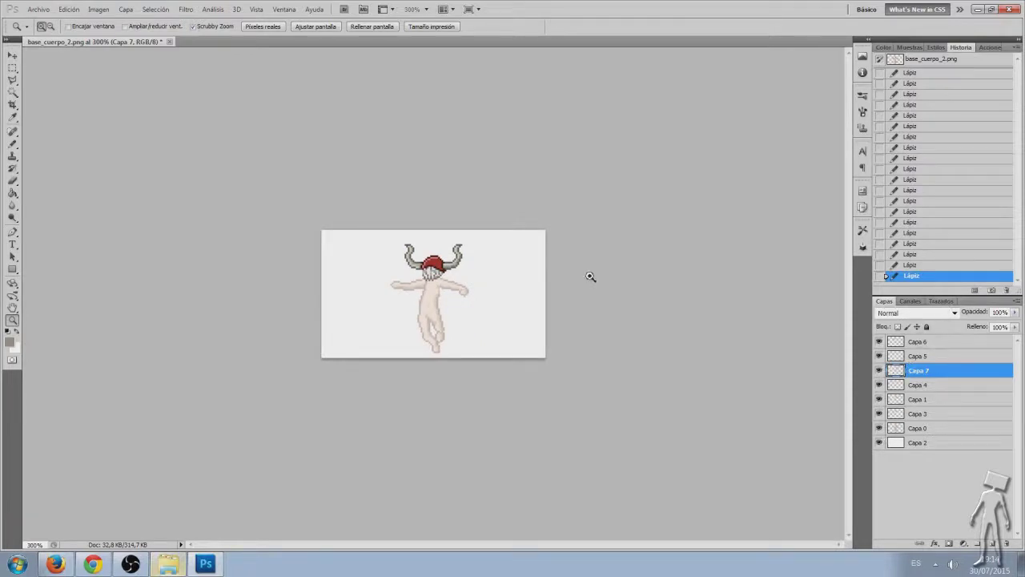
click(500, 199)
click(500, 199)
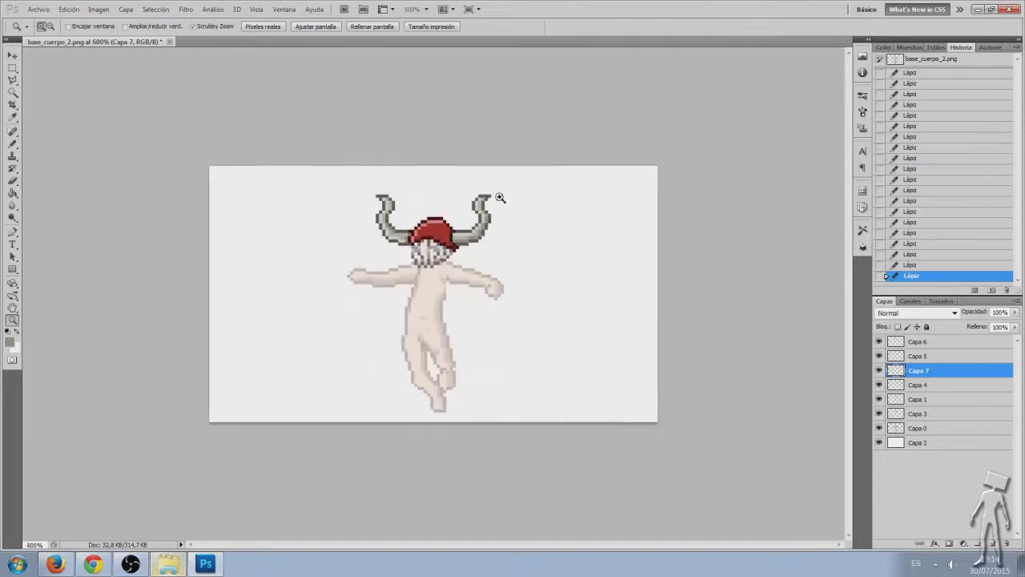
click(499, 193)
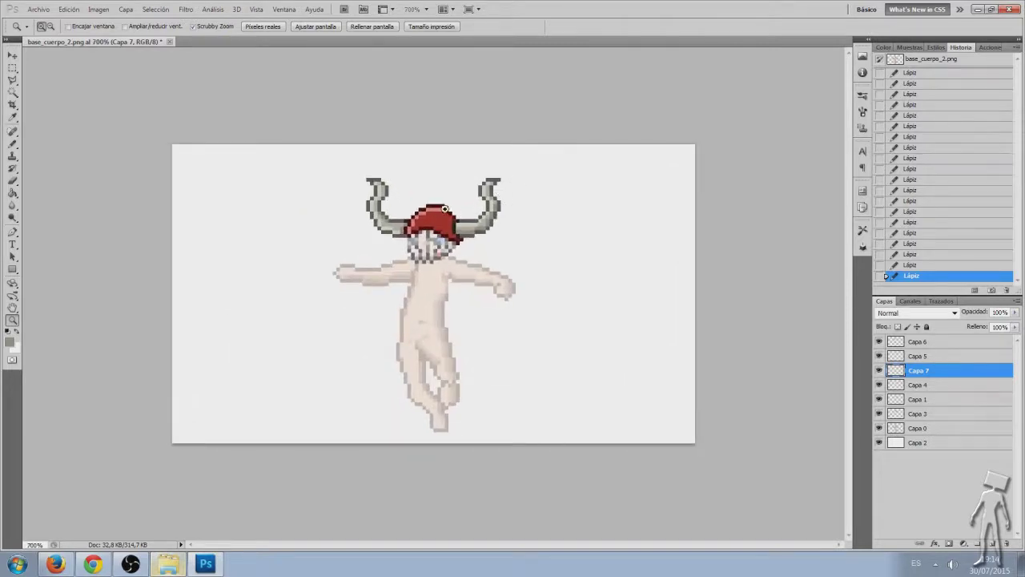
click(449, 210)
click(443, 175)
click(453, 157)
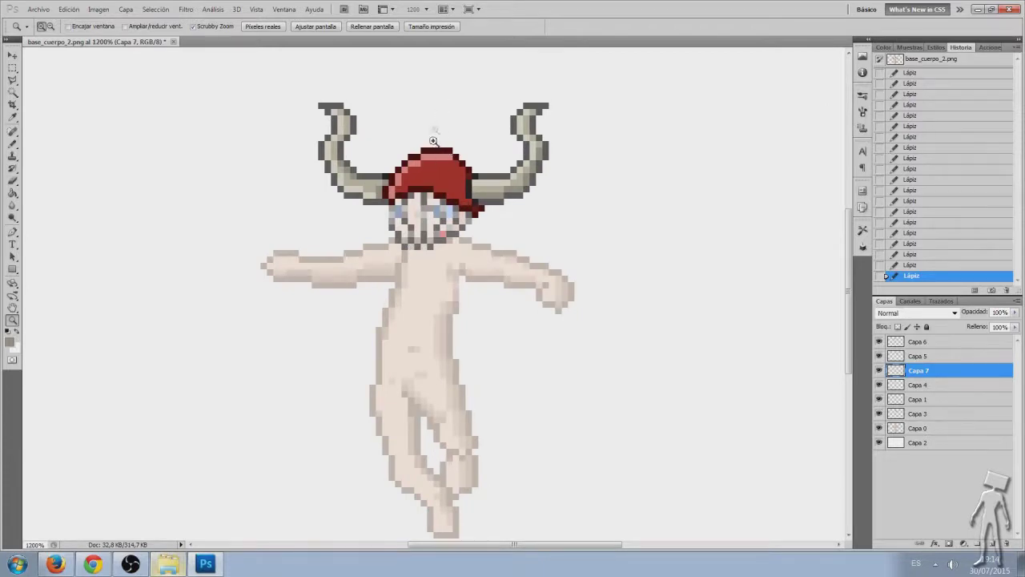
Add a new layer above Capa 6 and pencil dark olive pixels on top of the hat
click(937, 343)
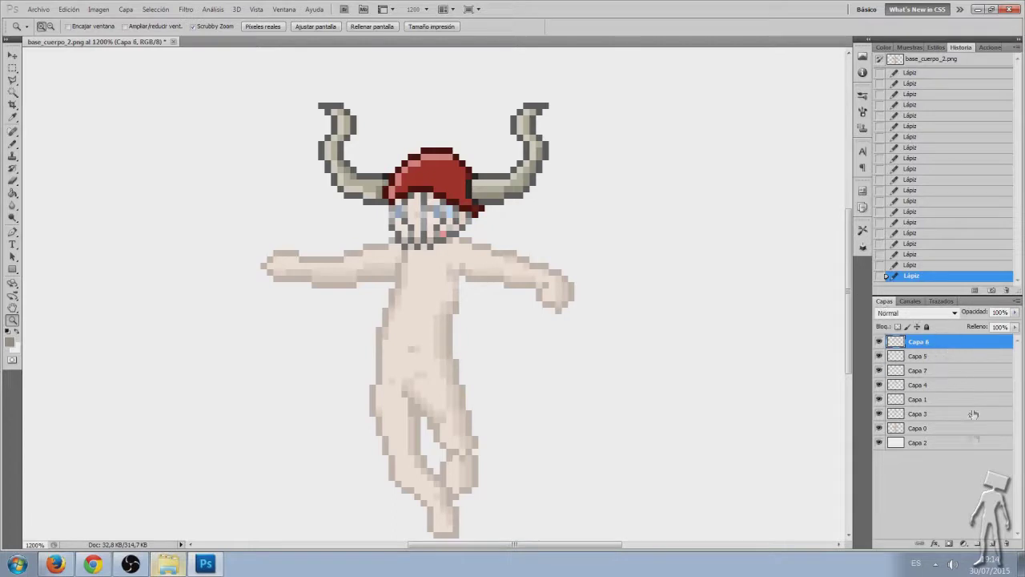
click(991, 544)
key(b)
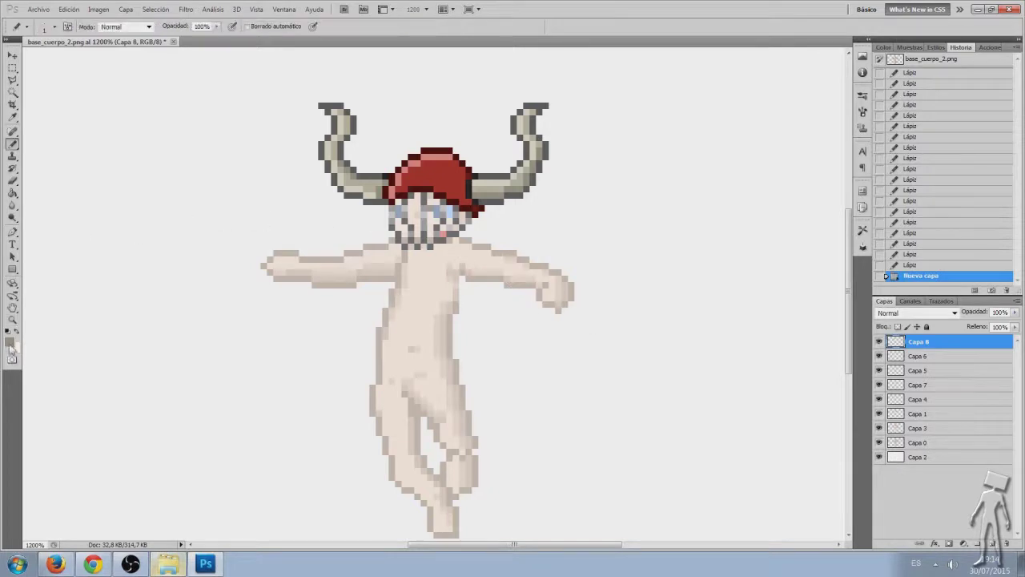
click(11, 343)
click(747, 268)
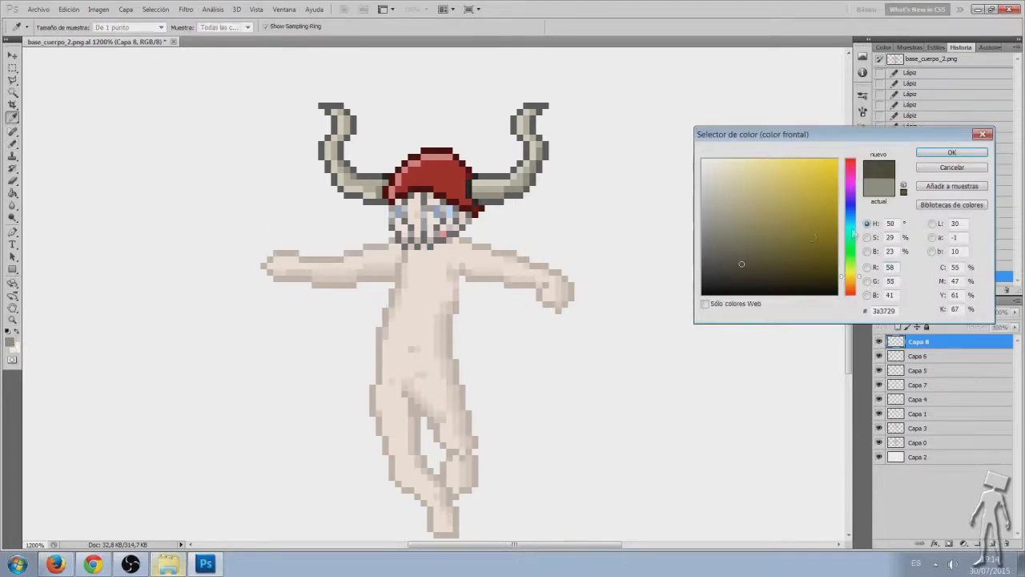
click(949, 153)
click(429, 171)
click(442, 169)
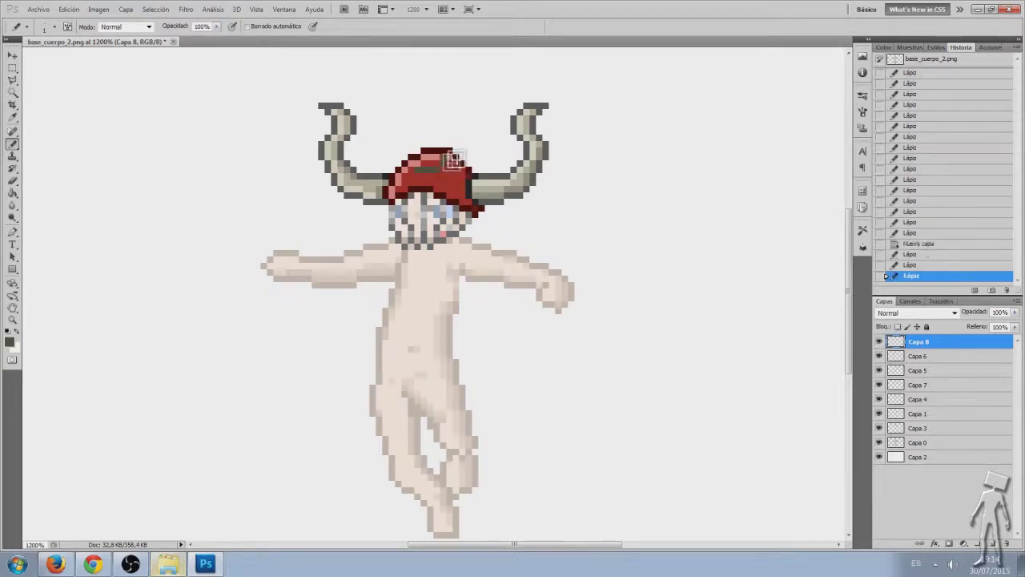
click(419, 170)
Pencil a lighter olive spike outline rising from the top of the helmet
click(10, 343)
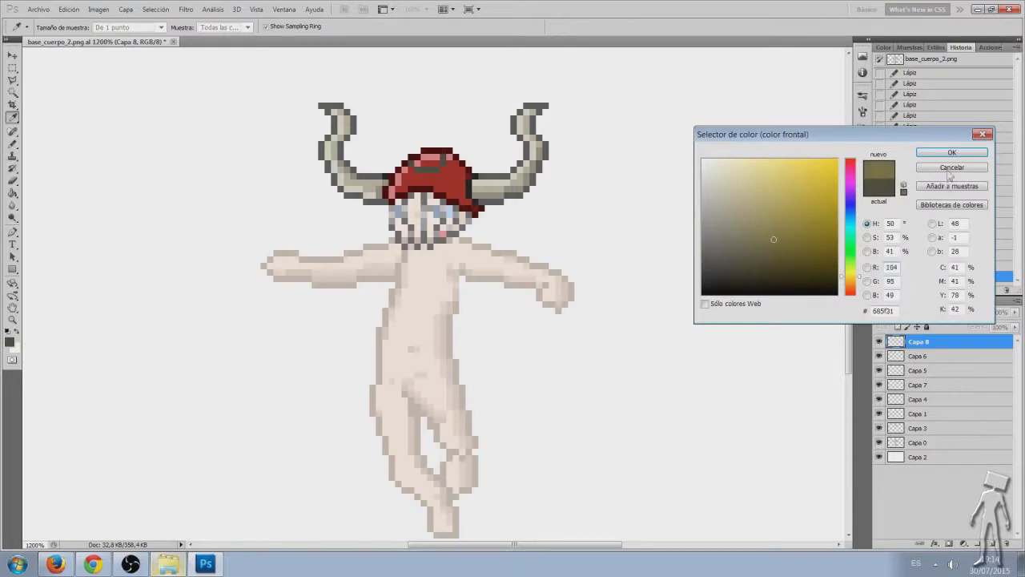
click(939, 157)
click(414, 163)
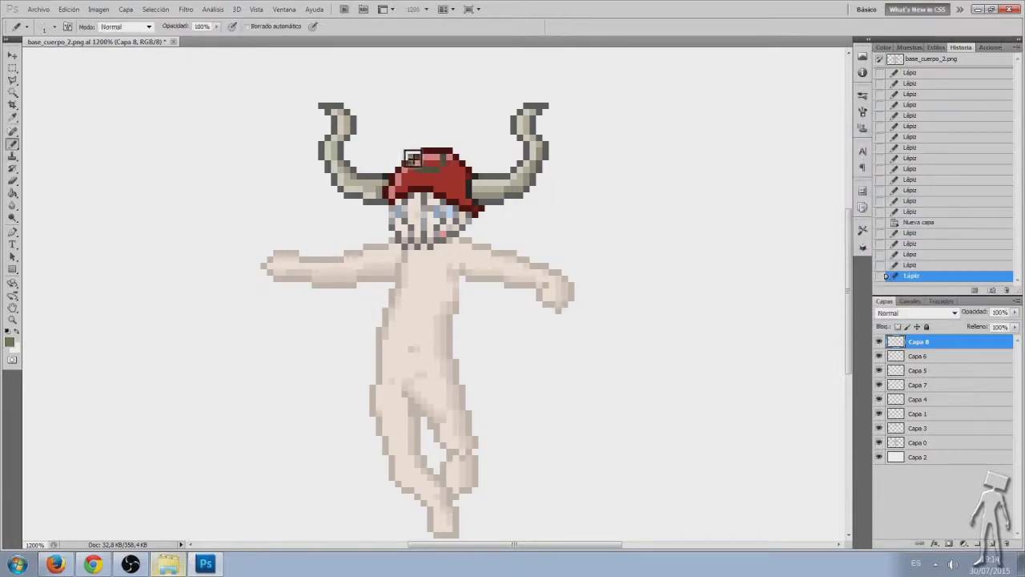
click(408, 157)
drag(409, 147, 404, 106)
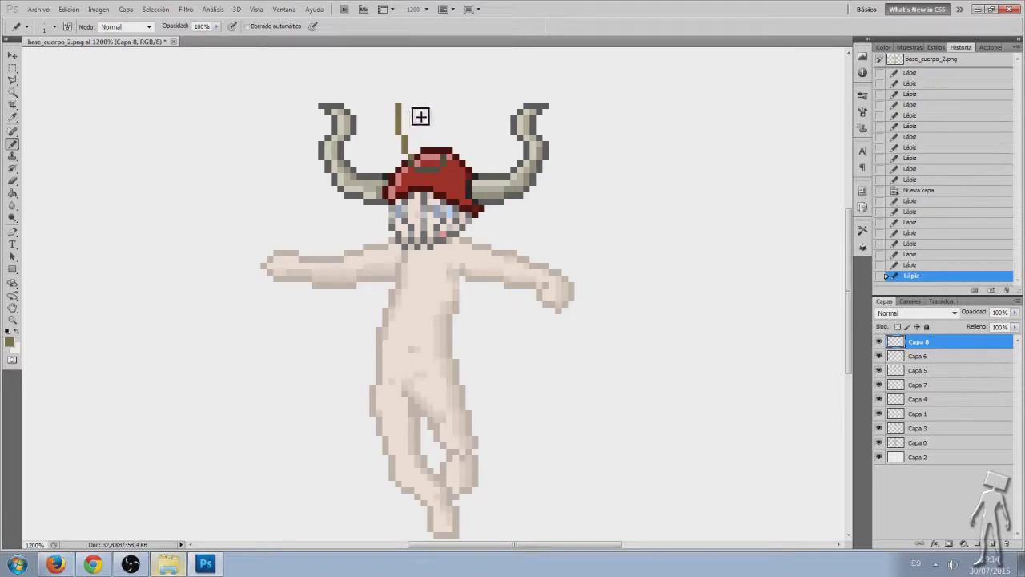
click(406, 114)
click(409, 125)
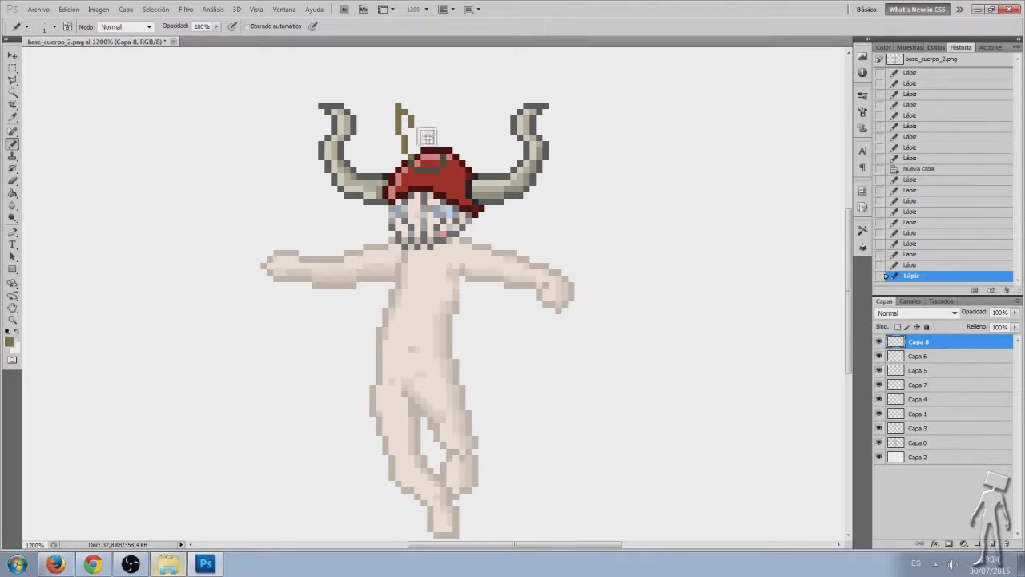
click(427, 149)
click(430, 145)
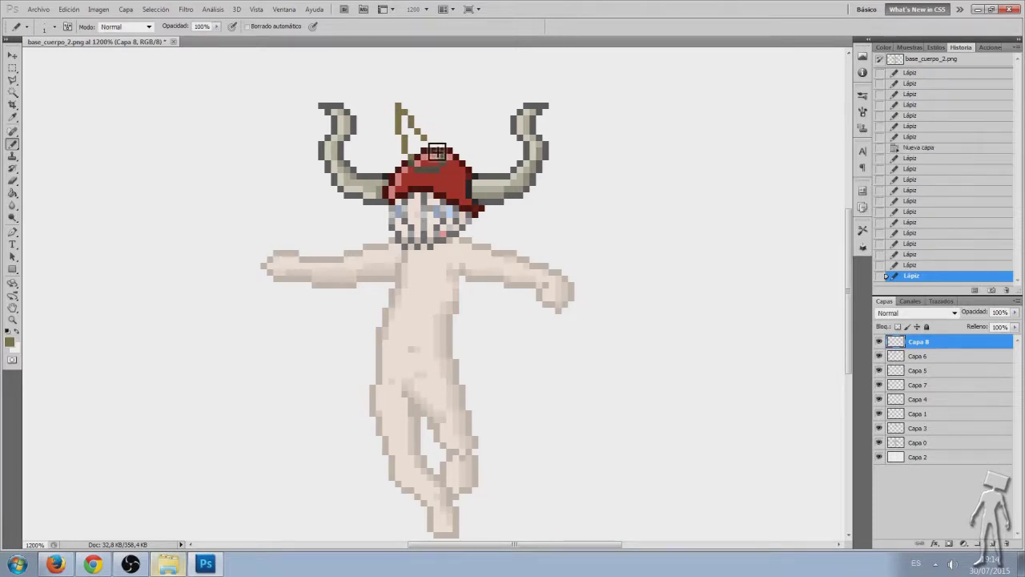
click(436, 151)
click(438, 154)
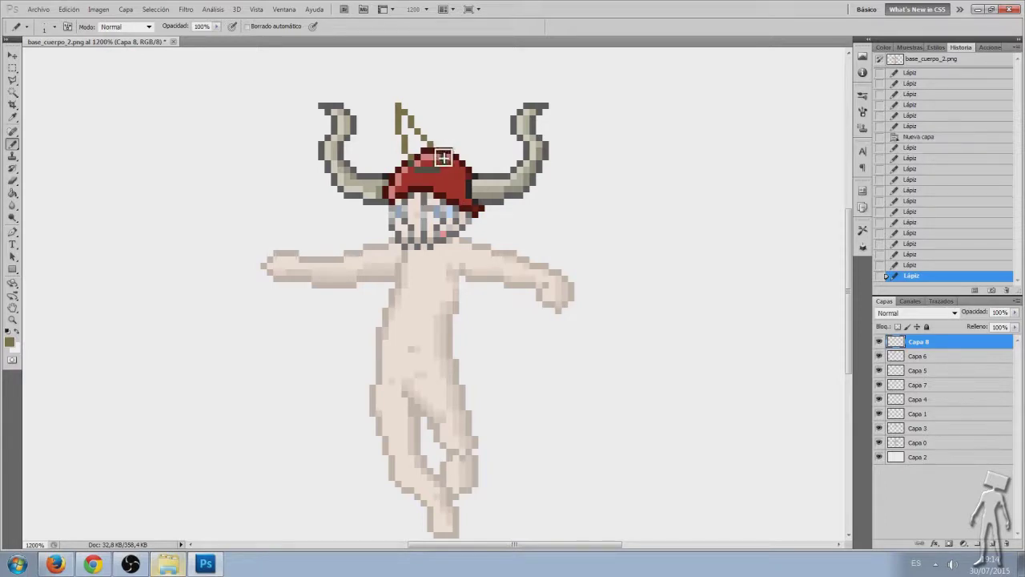
Fill the spike with a lighter olive shade
click(10, 342)
click(747, 209)
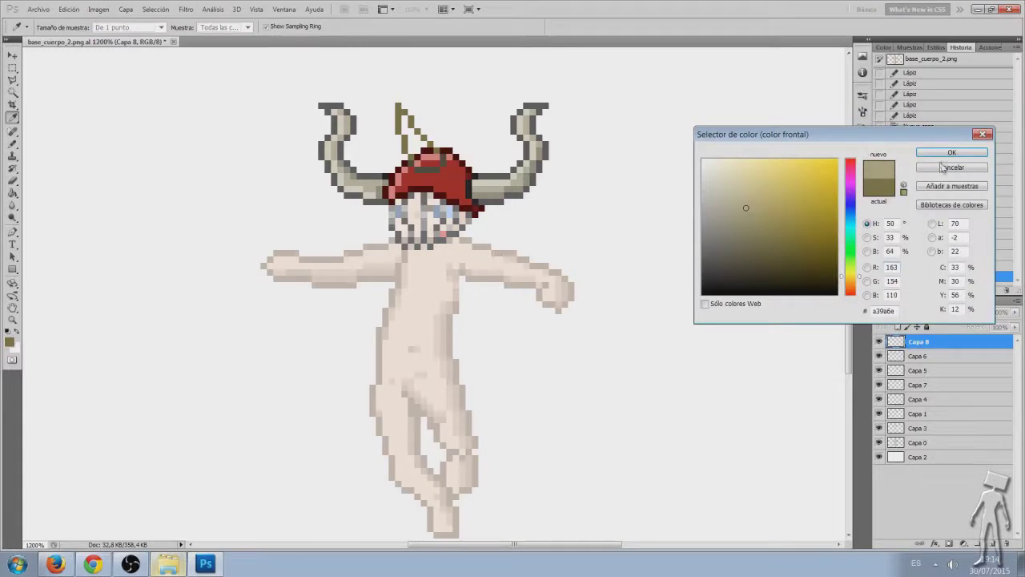
click(945, 153)
mouse_move(400, 115)
mouse_down()
mouse_move(424, 151)
mouse_move(418, 168)
mouse_up()
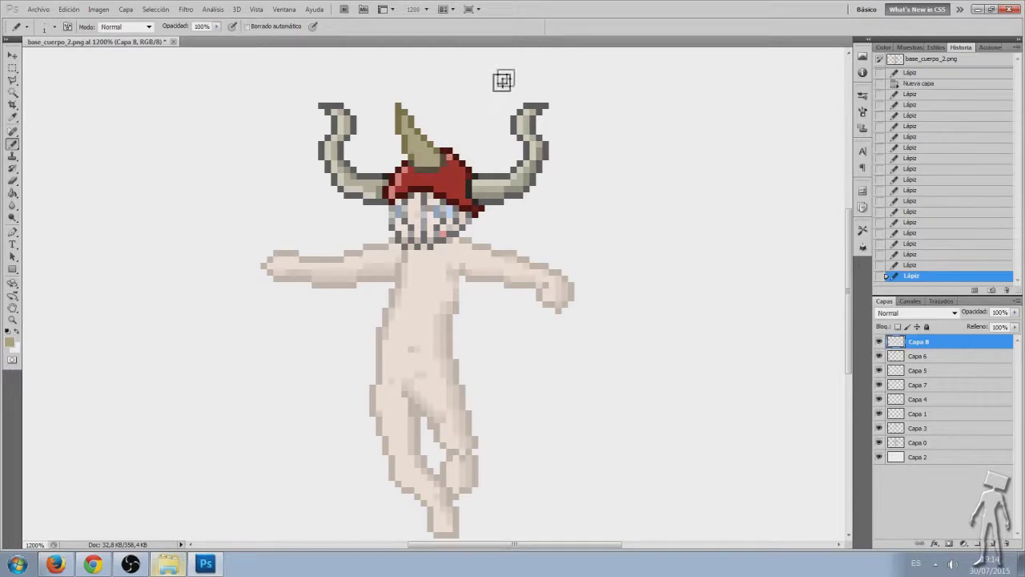
Pencil paler tan highlights up the spike and near its base
click(10, 342)
click(740, 185)
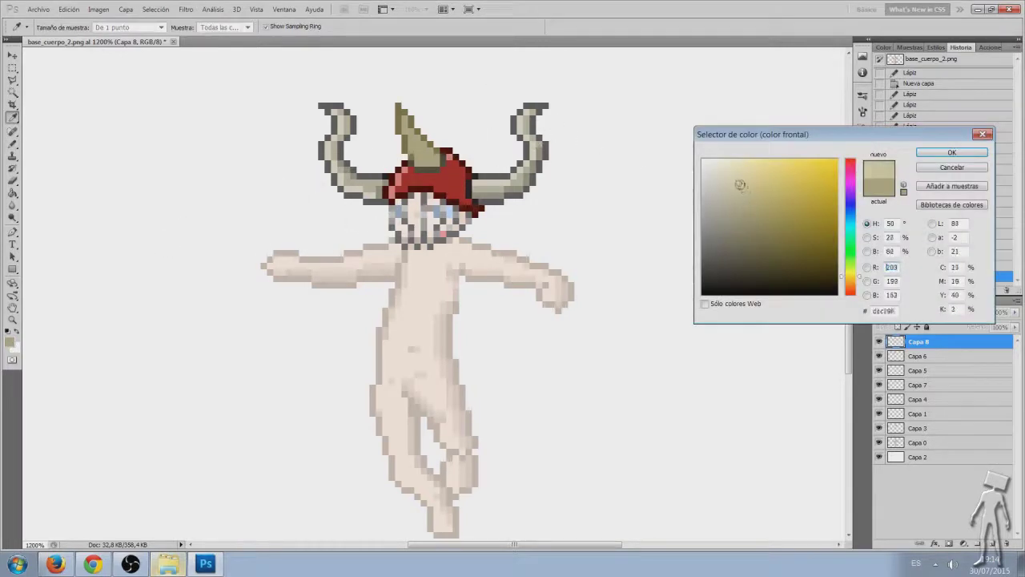
click(951, 152)
click(406, 135)
drag(406, 135, 400, 112)
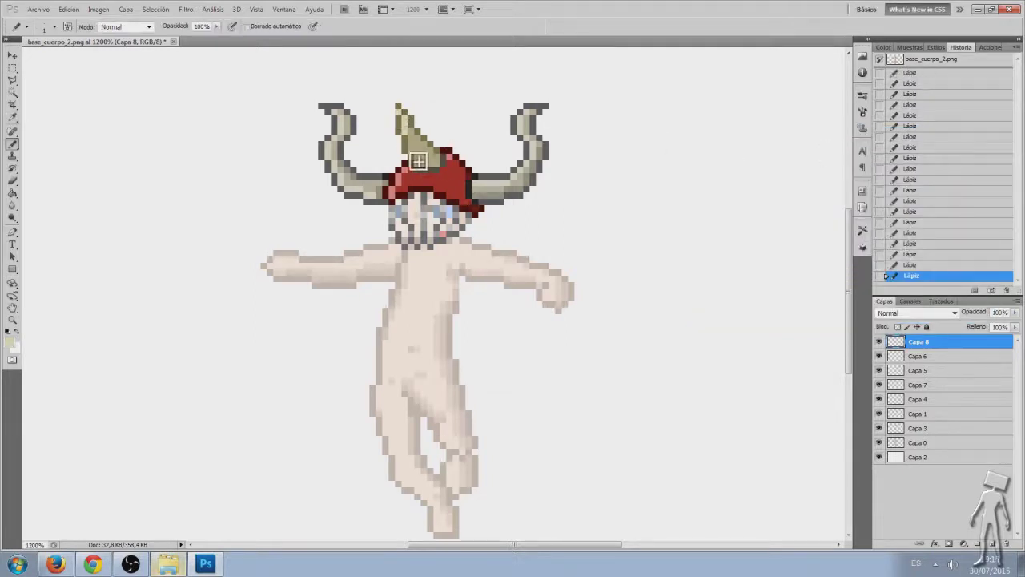
drag(418, 161, 440, 164)
Sample the spike's colour and paint it over the red at the spike base
key(i)
click(428, 153)
click(10, 342)
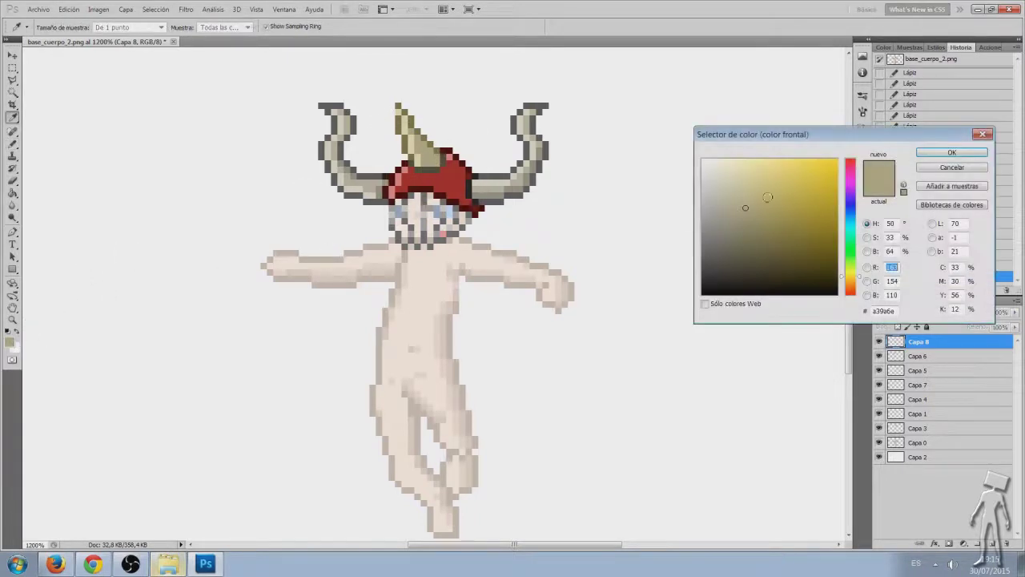
click(952, 152)
key(b)
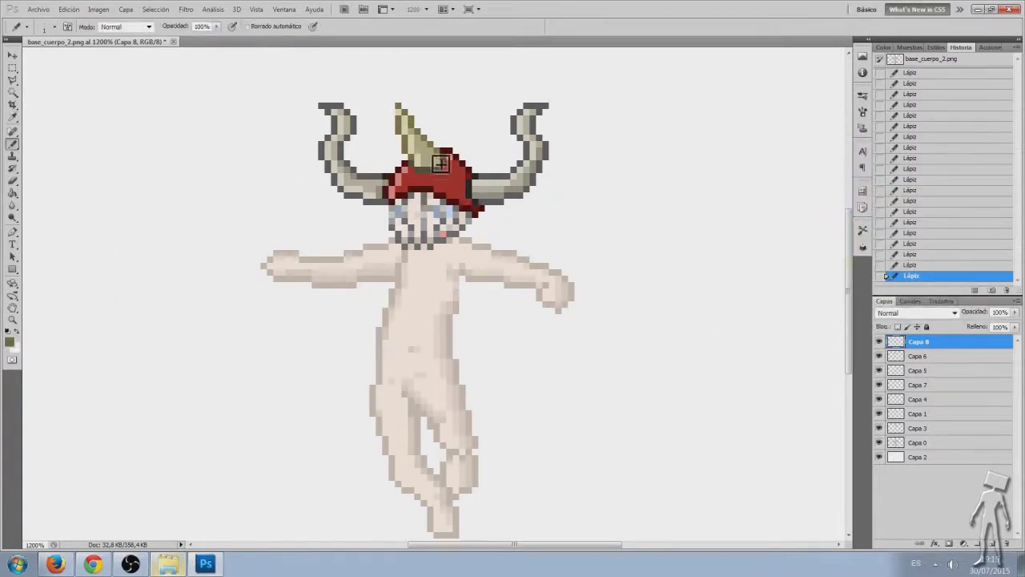
mouse_move(441, 166)
mouse_down()
mouse_move(430, 142)
mouse_move(428, 164)
mouse_up()
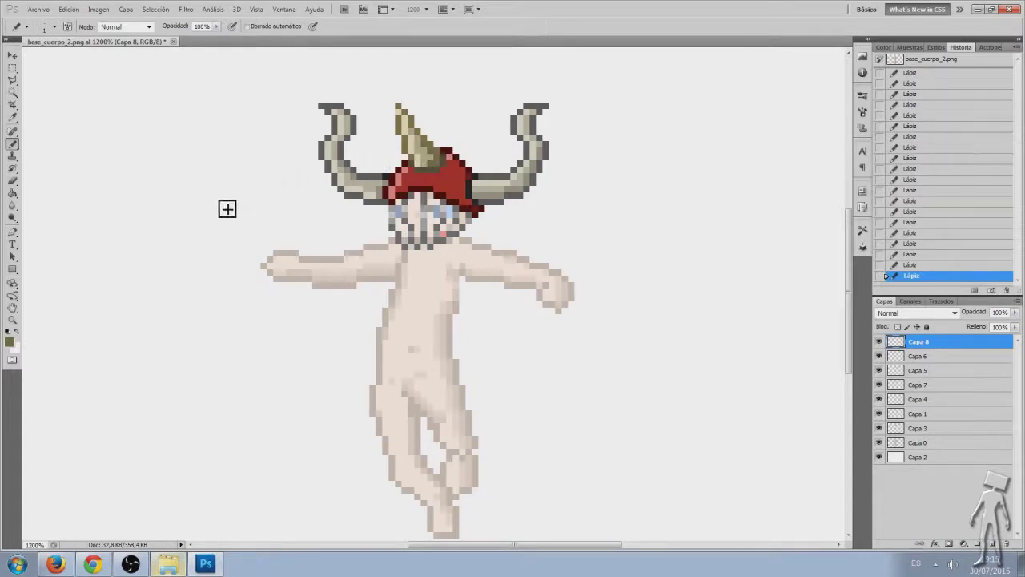
Sample the helmet's red and set the foreground to dark red #661414
alt+click(474, 172)
click(9, 342)
click(811, 241)
click(949, 152)
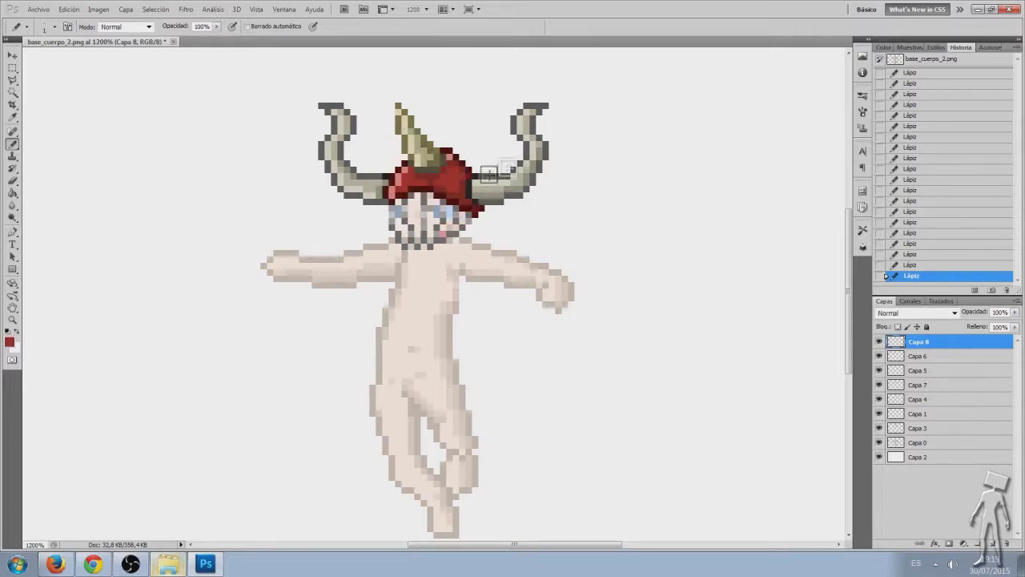
Zoom the view to 300% and merge Capa 8 and Capa 6 down into Capa 5
key(z)
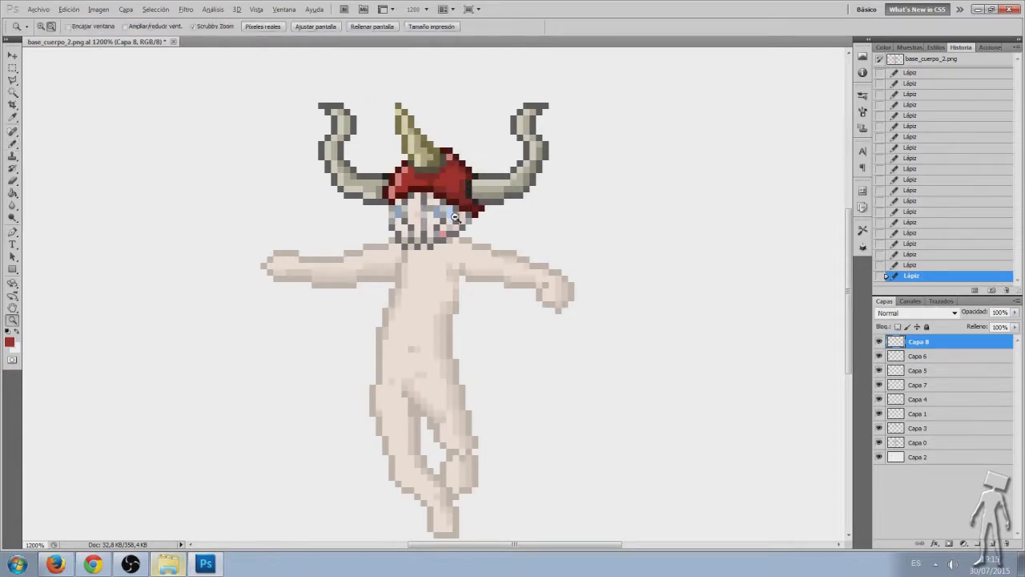
alt+click(455, 271)
alt+click(455, 271)
alt+click(454, 271)
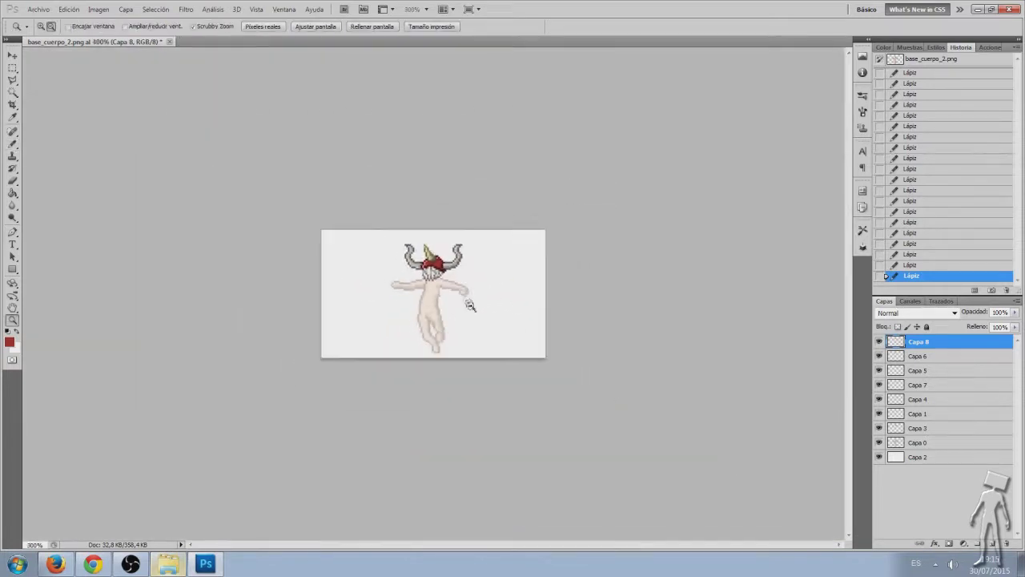
alt+click(481, 274)
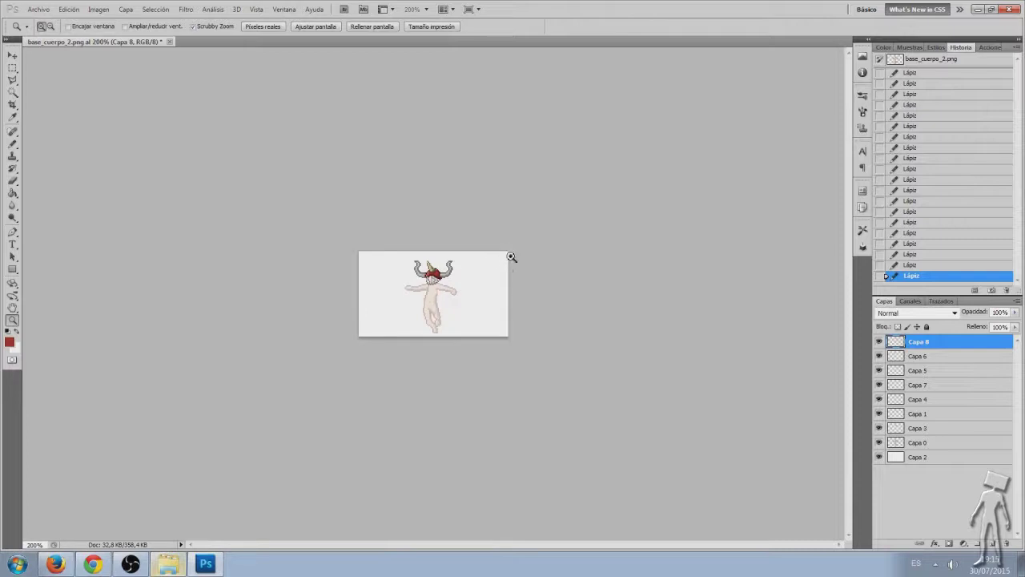
alt+click(440, 283)
click(439, 284)
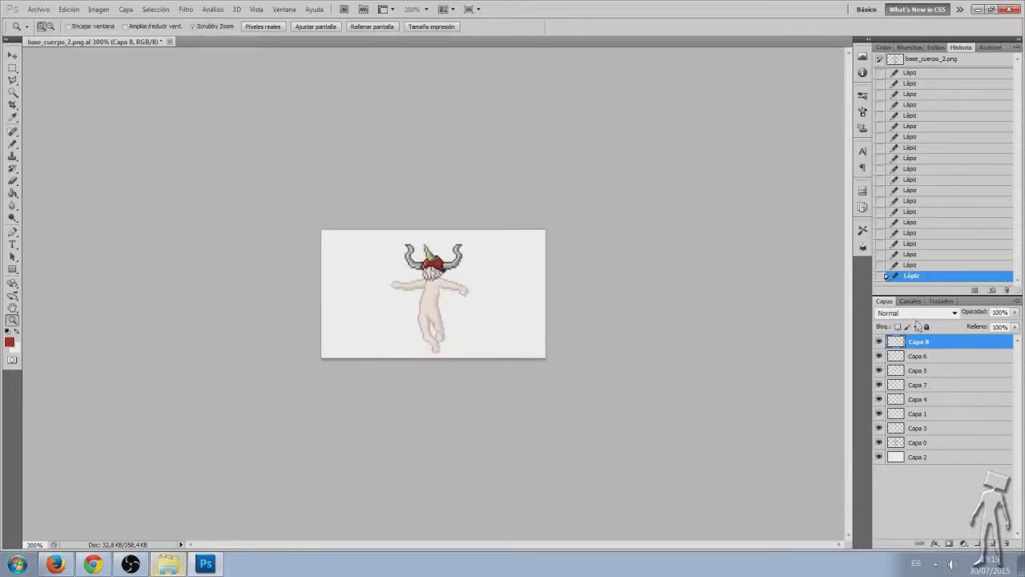
key(ctrl+e)
key(ctrl+e)
key(ctrl+e)
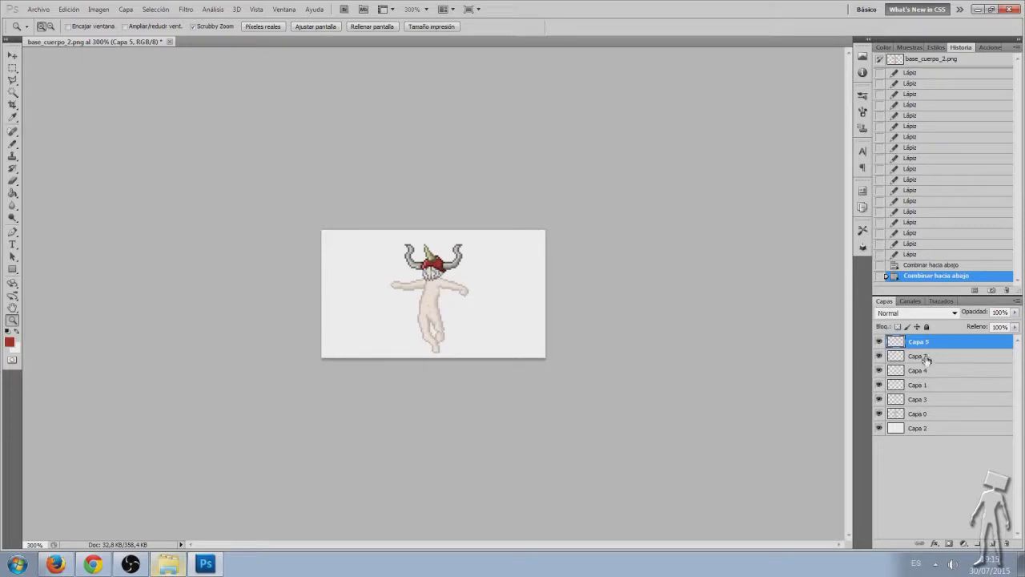
Merge the helmet layers down into Capa 3 and select Capa 0's opacity setting
click(879, 341)
key(ctrl+e)
click(880, 341)
click(879, 341)
click(880, 341)
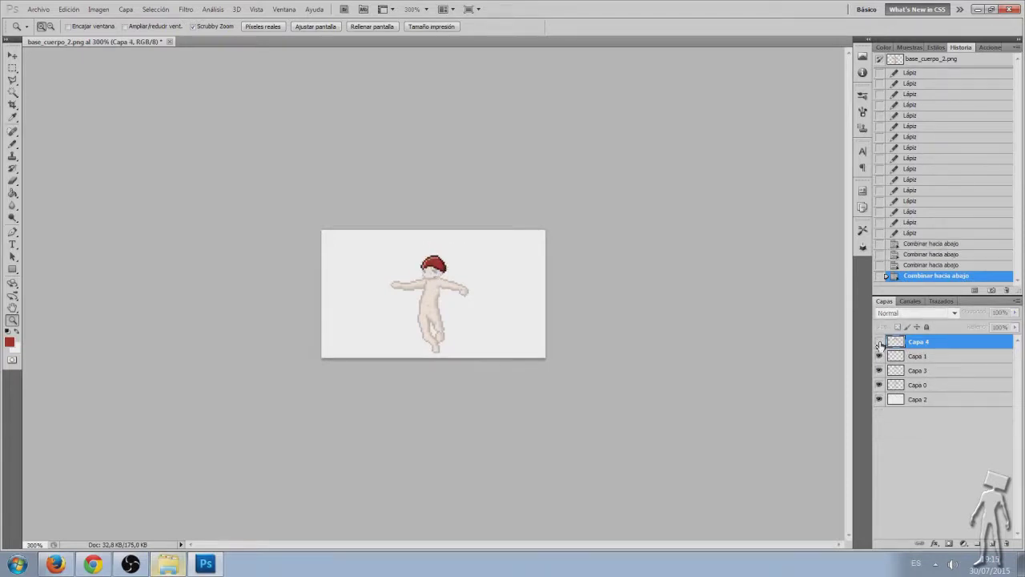
click(880, 356)
key(ctrl+e)
click(880, 341)
key(ctrl+e)
click(879, 341)
click(879, 341)
click(921, 356)
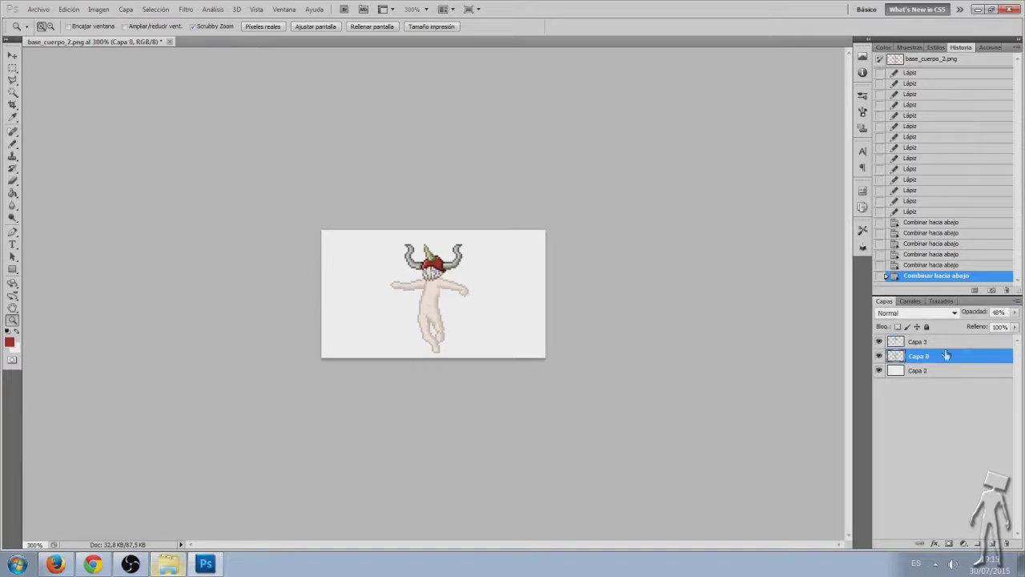
click(1015, 314)
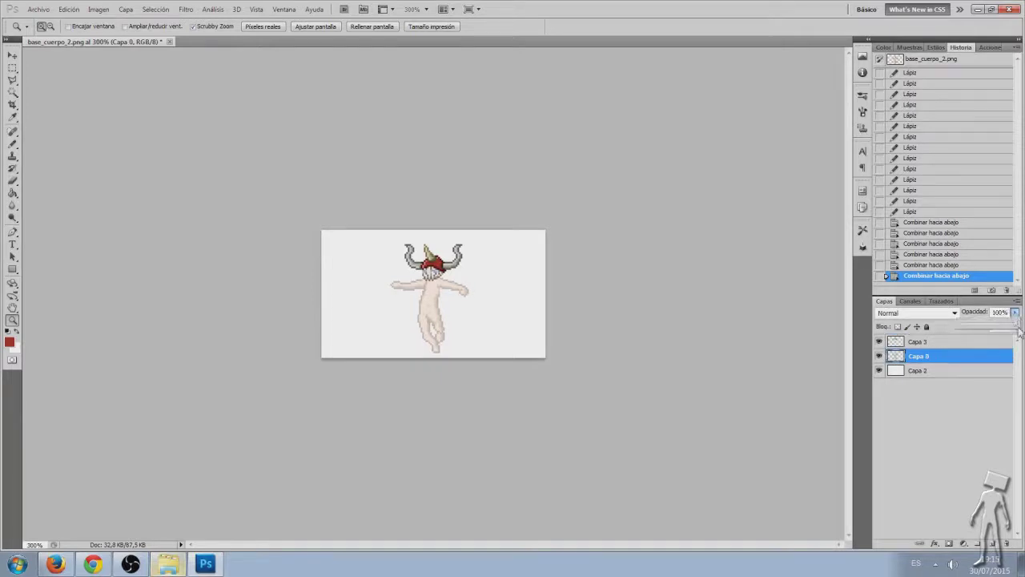
Raise Capa 0 to 100% opacity, zoom to 800%, and toggle its visibility to compare
drag(989, 327, 1016, 326)
drag(442, 274, 476, 253)
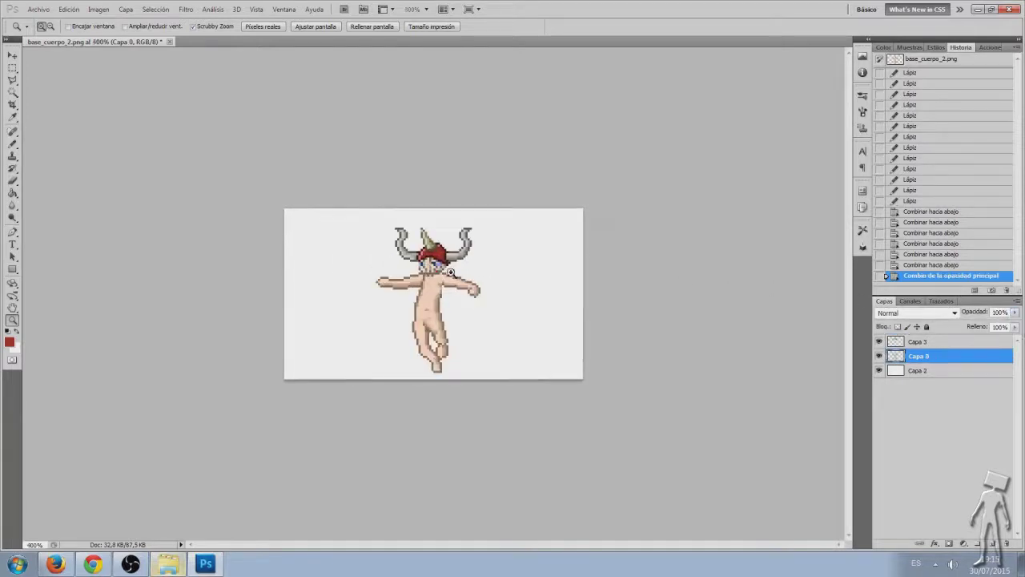
click(476, 253)
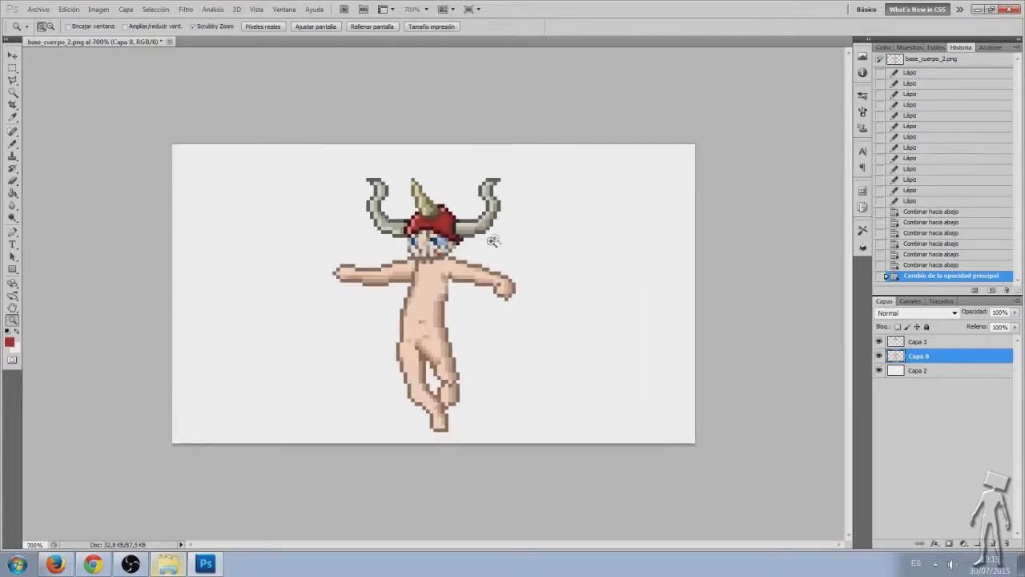
click(469, 247)
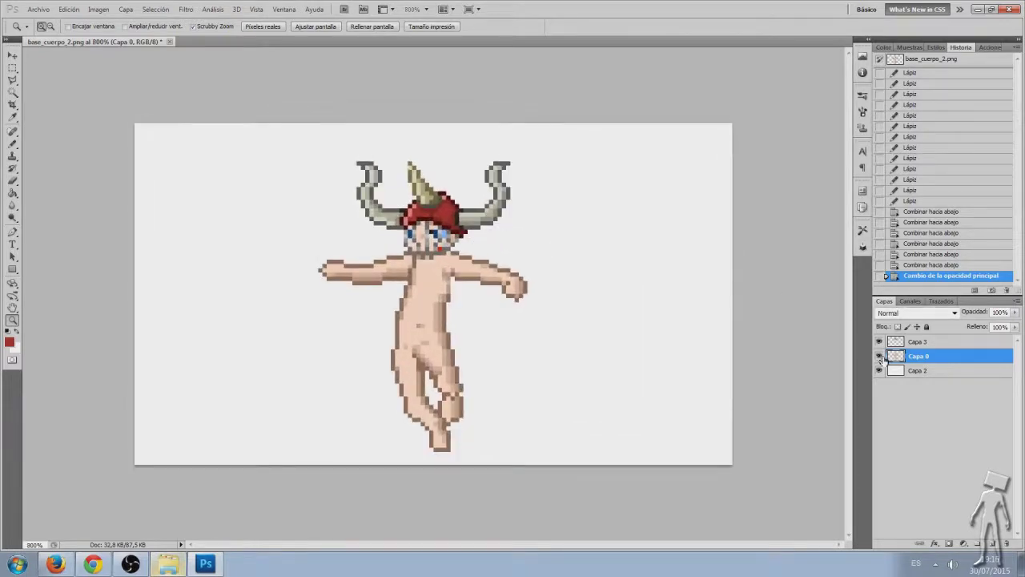
click(879, 356)
click(879, 356)
click(879, 356)
click(879, 355)
Zoom back to 400% and hide the white background layer Capa 2
alt+click(491, 229)
alt+click(448, 270)
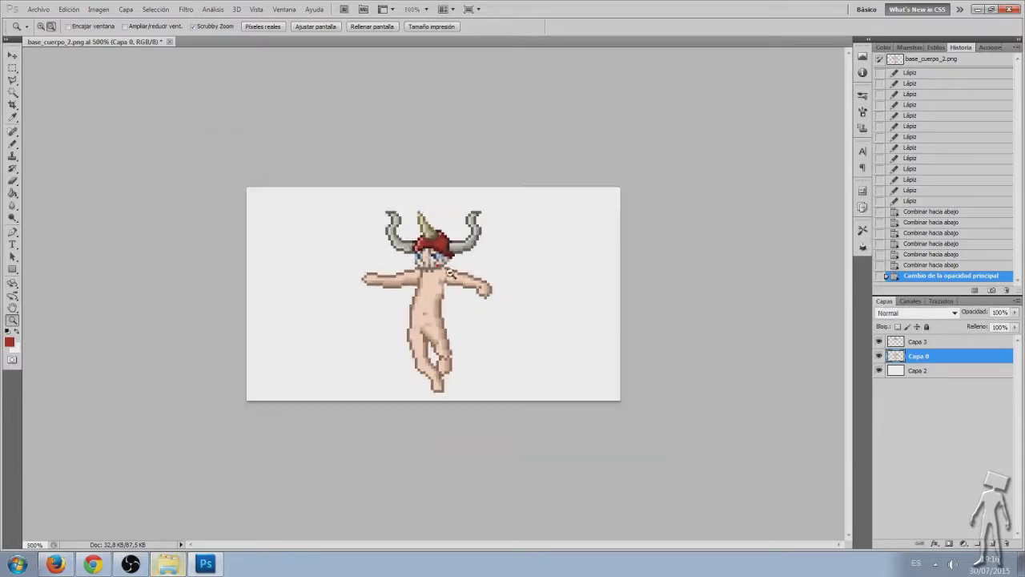
alt+click(448, 270)
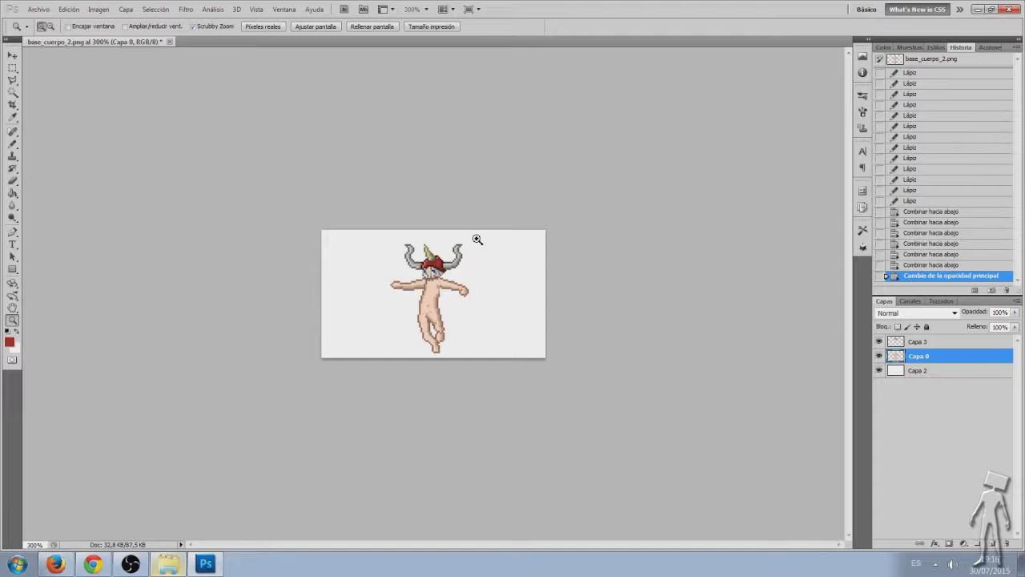
click(440, 285)
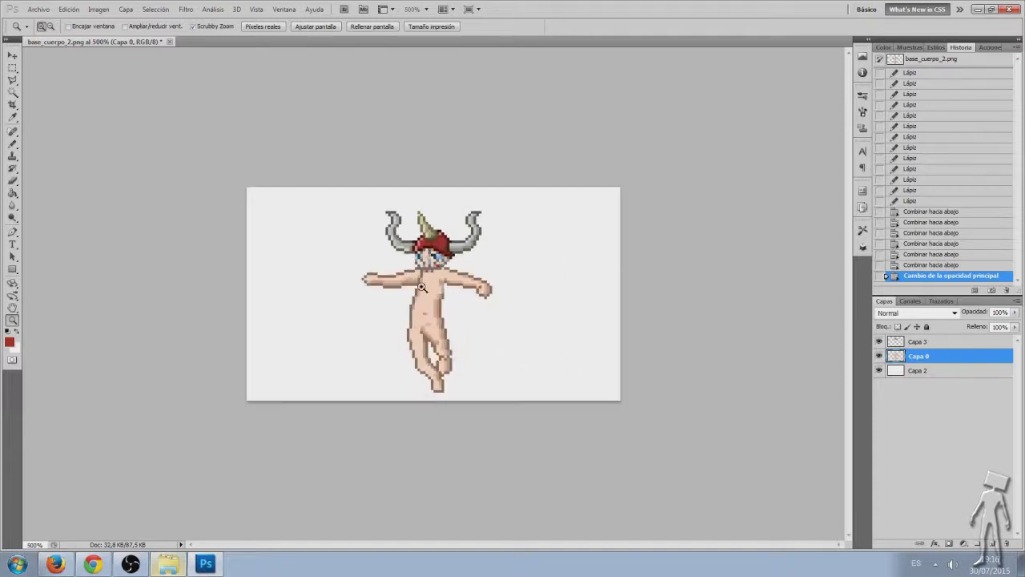
alt+click(425, 287)
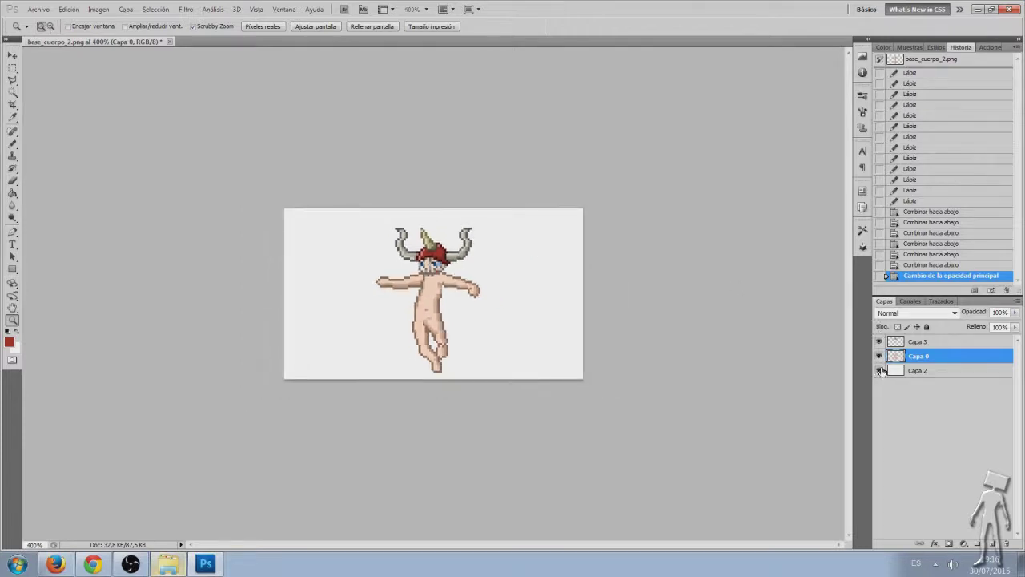
click(879, 371)
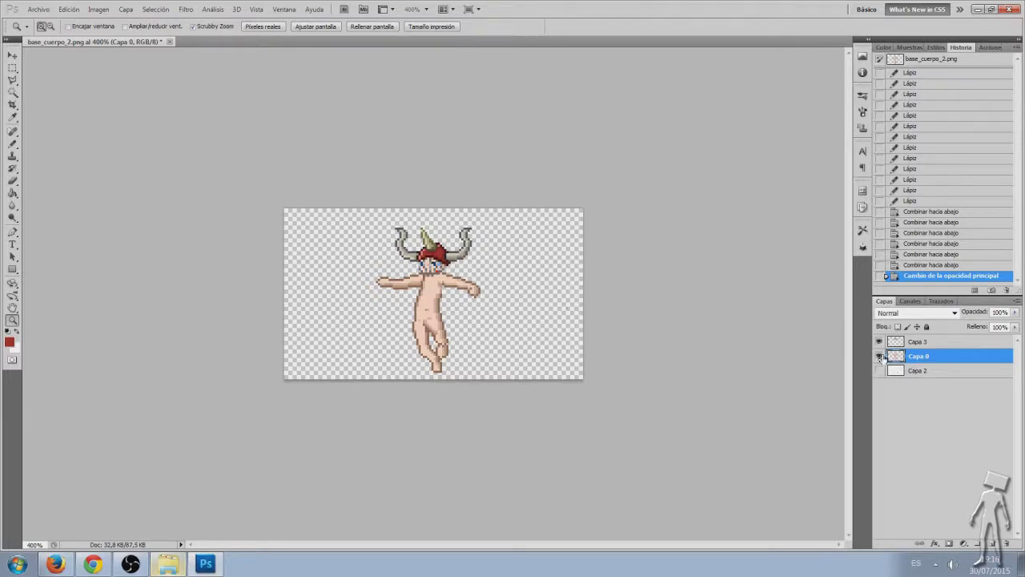
Hide the body layer and save the helmet as PNG casco_satanico_rugby in Recursos
click(880, 355)
click(880, 356)
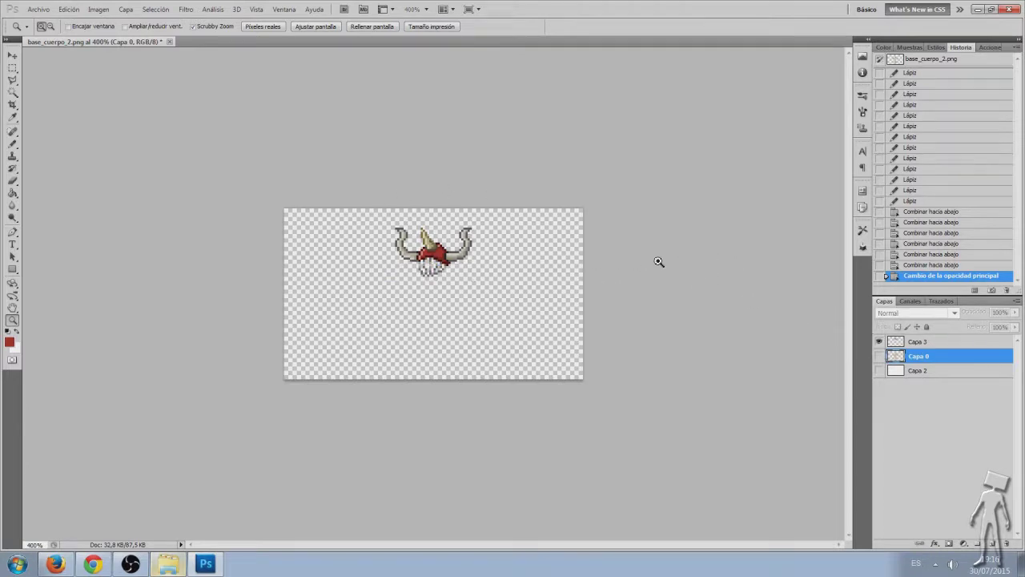
click(38, 10)
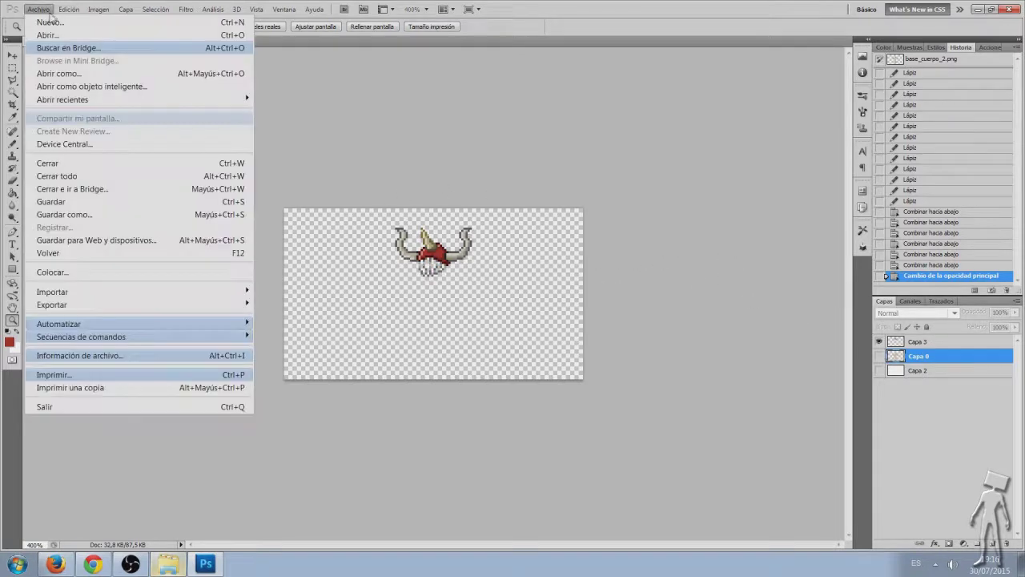
click(152, 218)
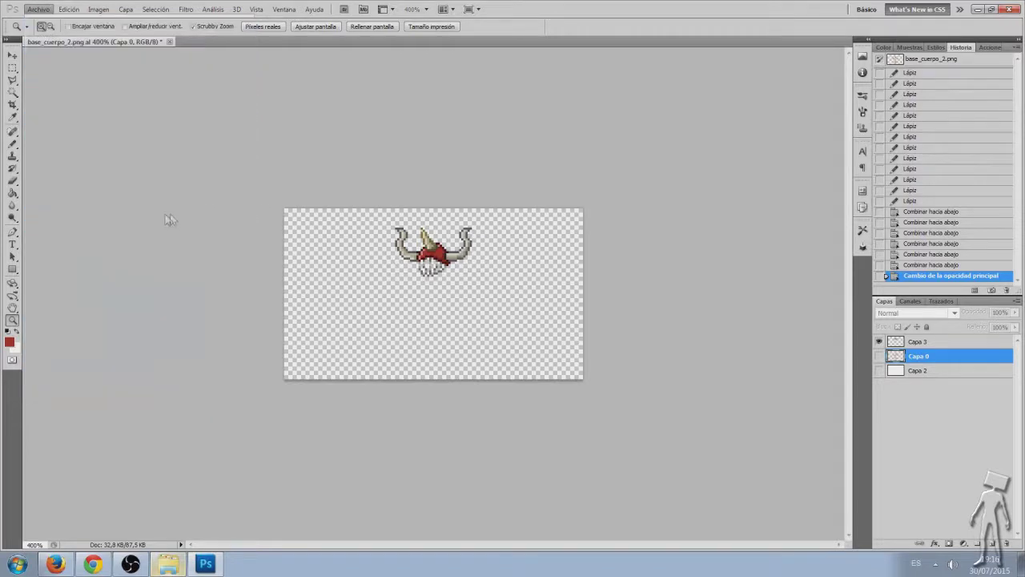
click(513, 302)
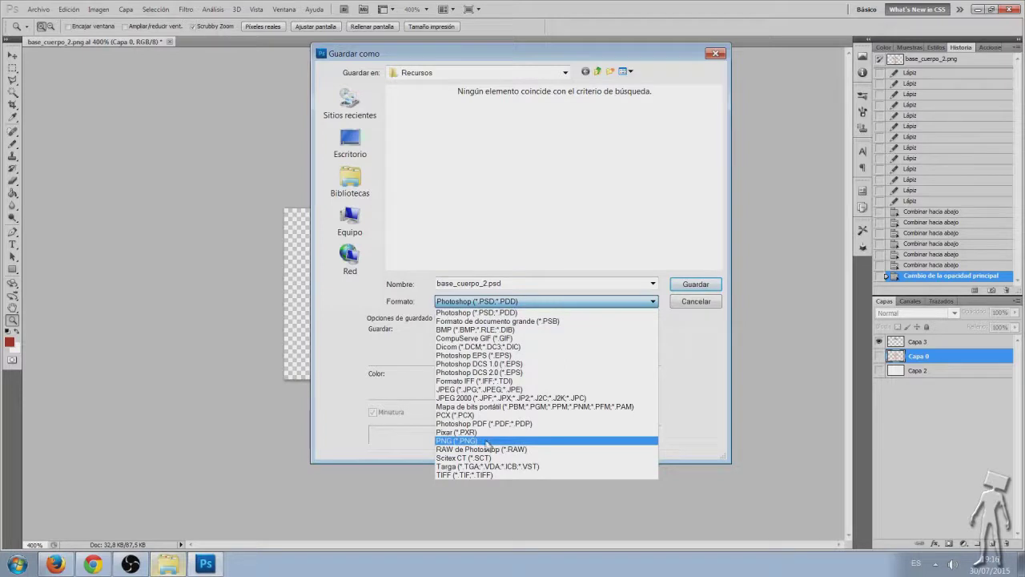
click(488, 442)
double_click(518, 284)
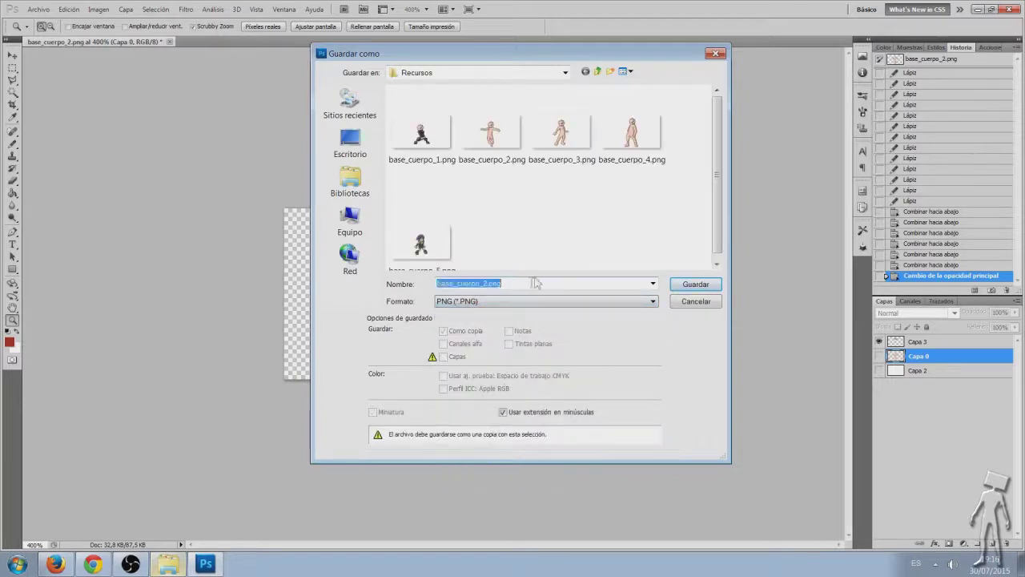
text(casco_satanico_rugby)
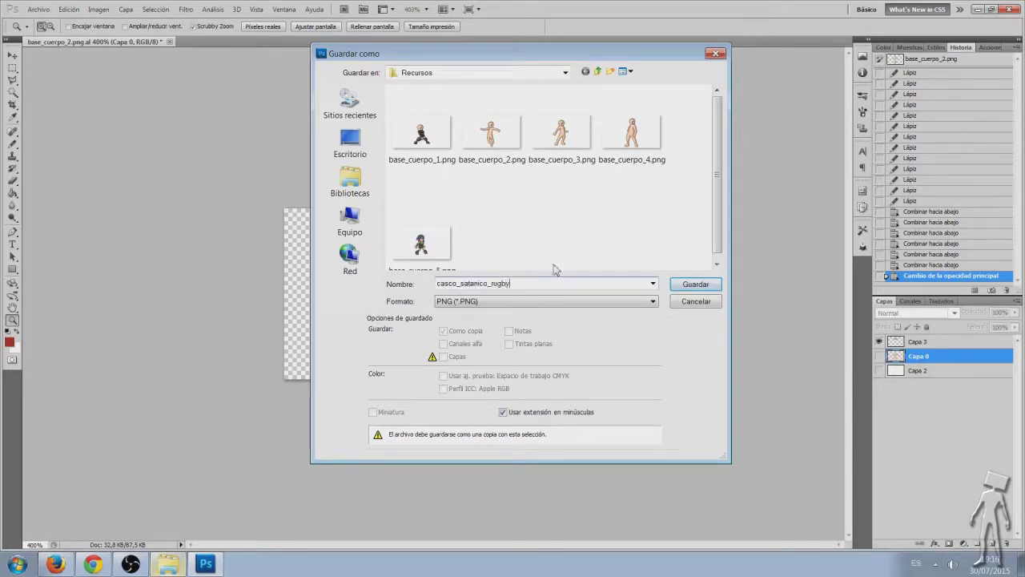
key(Return)
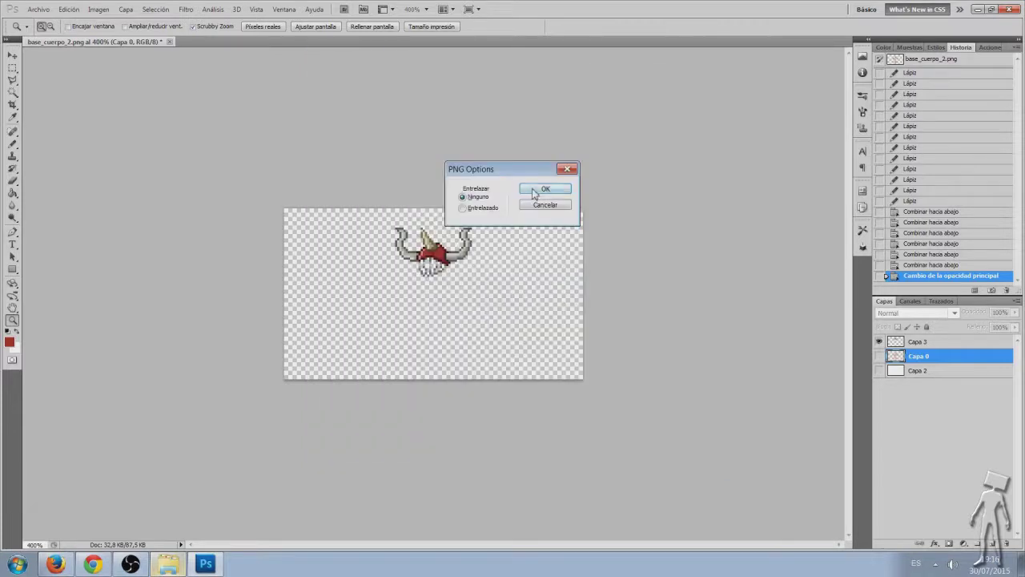
click(534, 192)
click(168, 564)
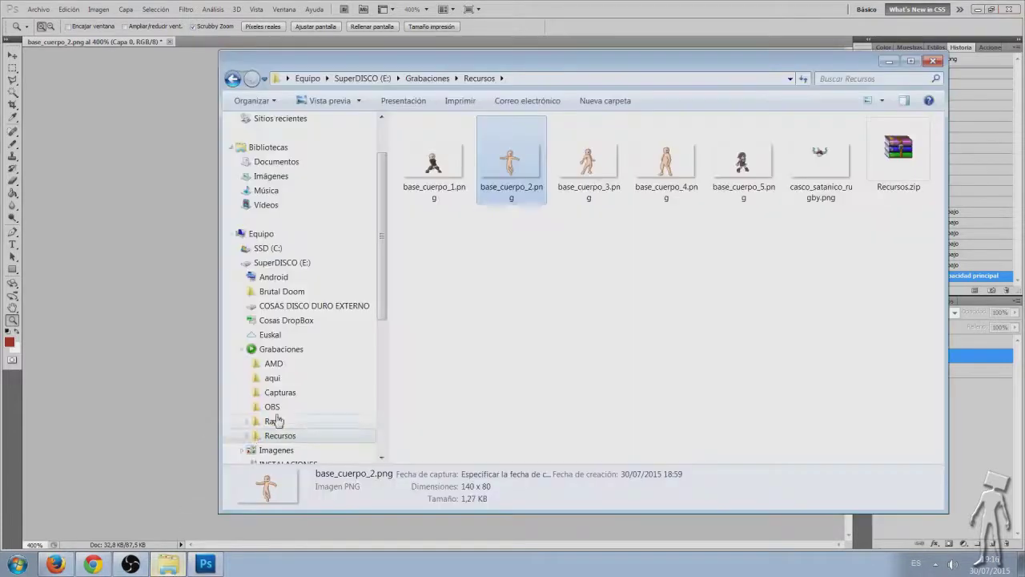
Preview casco_satanico_rugby.png in the photo viewer, close it, and select base_cuerpo_3.png
click(583, 253)
double_click(816, 160)
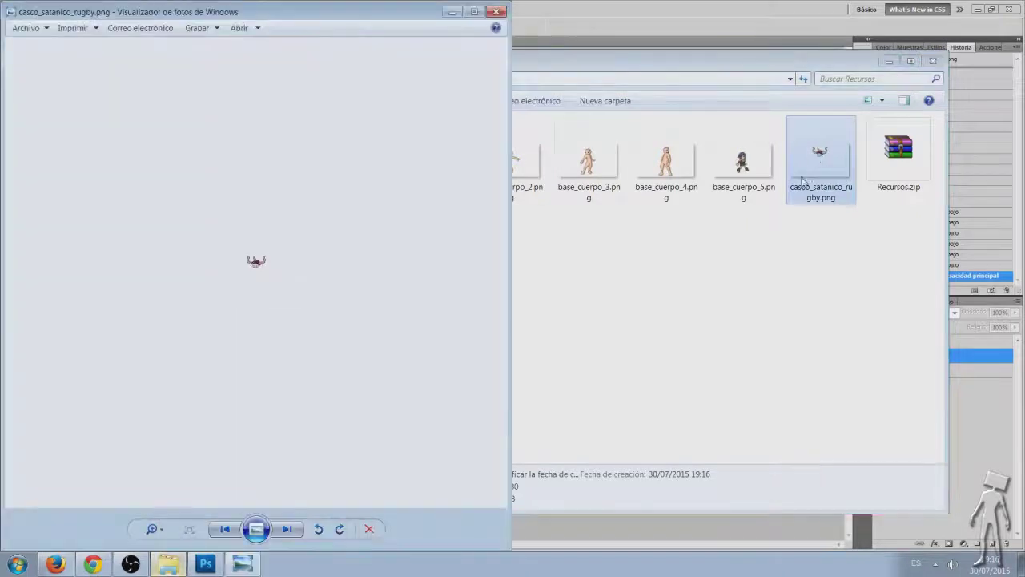
click(496, 12)
click(649, 283)
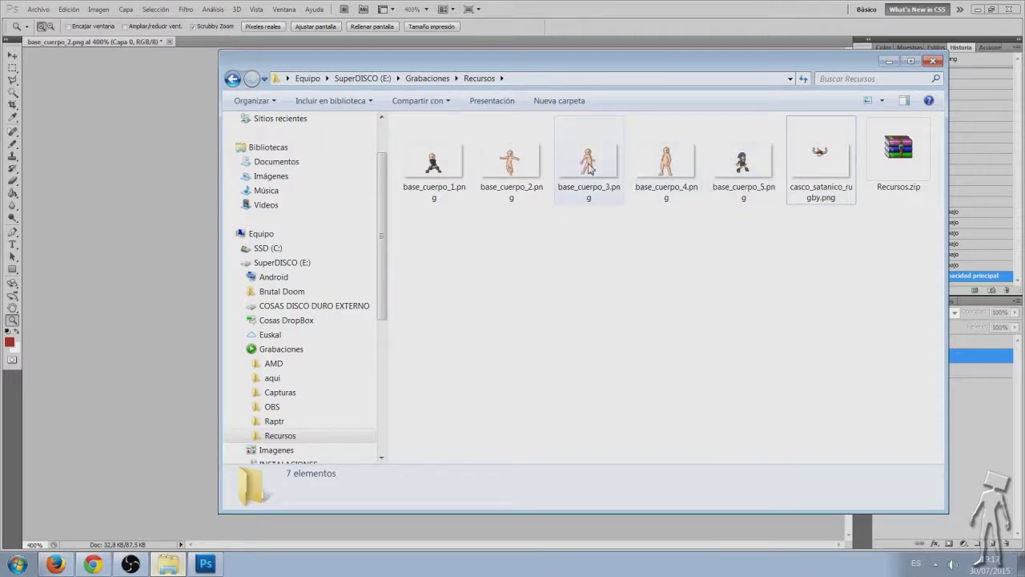
click(588, 166)
Open base_cuerpo_3.png at 400%, trial-paste a selected helmet rectangle, and undo it
key(Return)
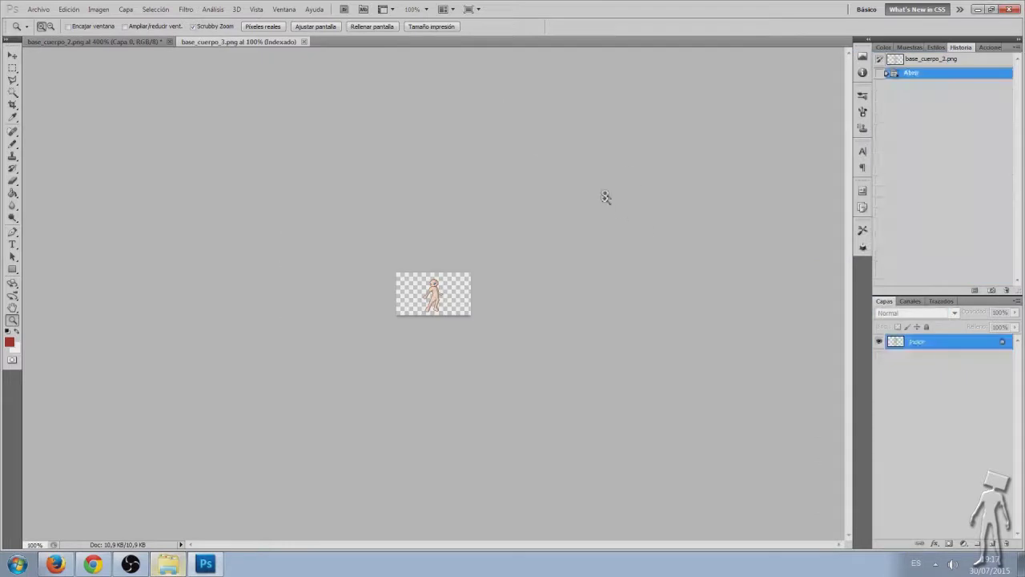
click(448, 299)
click(448, 299)
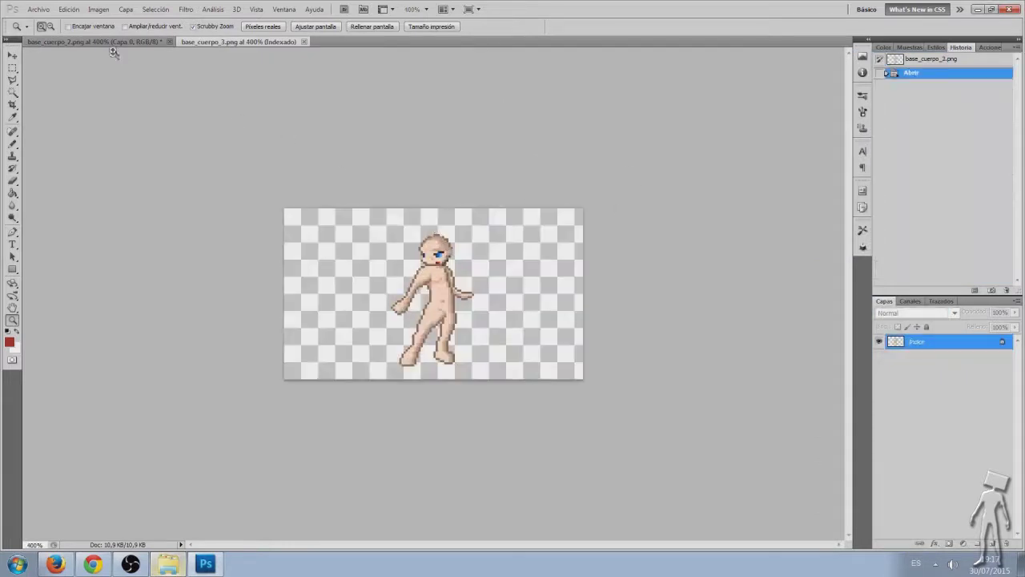
click(112, 41)
key(m)
drag(497, 188, 348, 293)
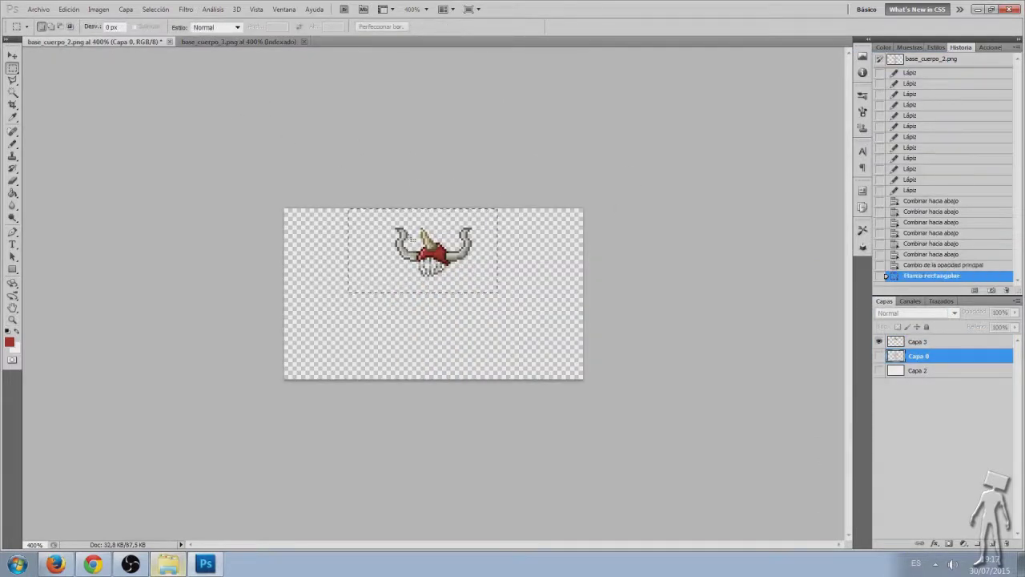
click(275, 46)
key(ctrl+v)
key(v)
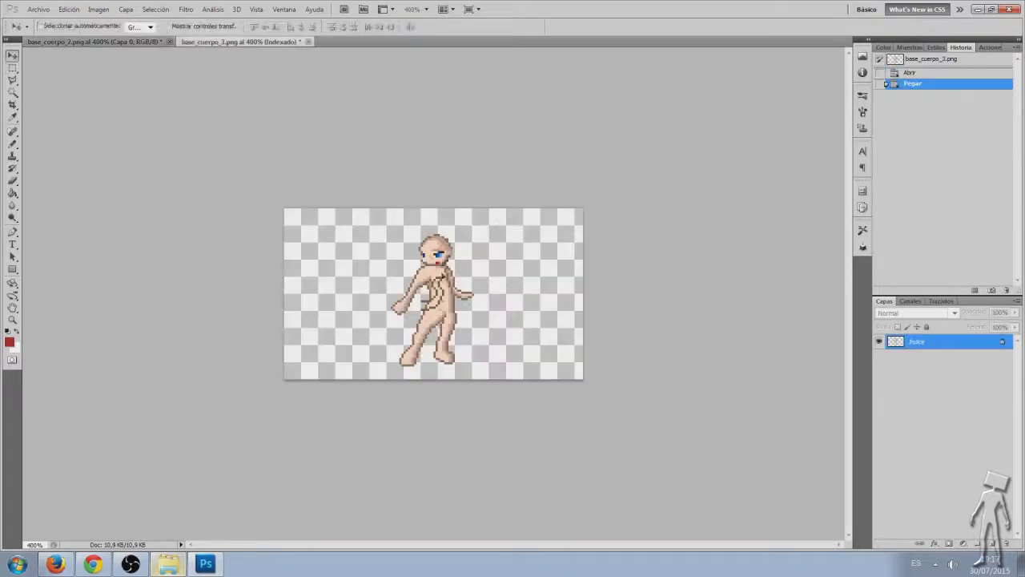
key(ctrl+z)
Copy helmet layer Capa 3, paste and move it onto the body, then undo both
click(149, 42)
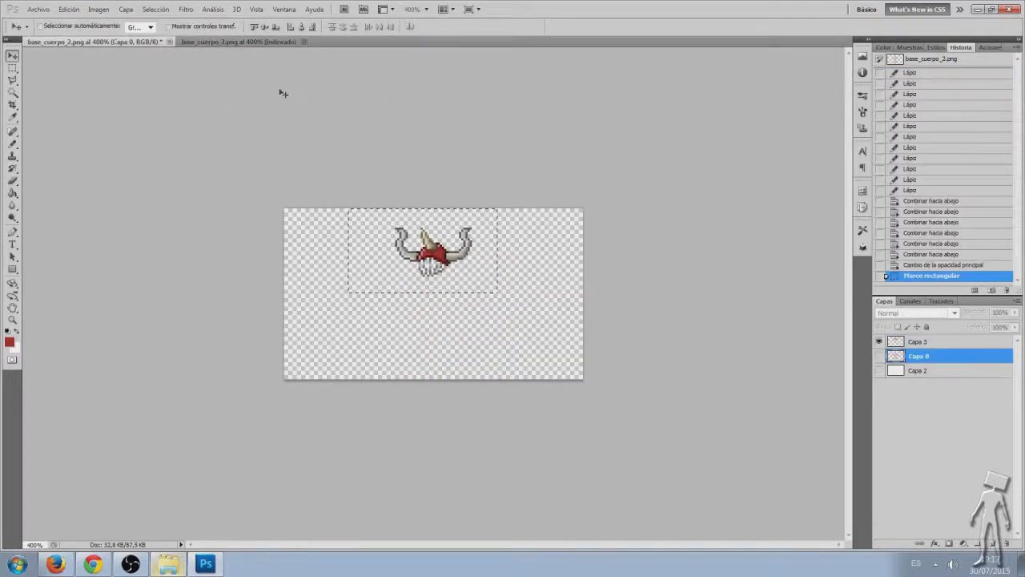
click(929, 341)
key(ctrl+c)
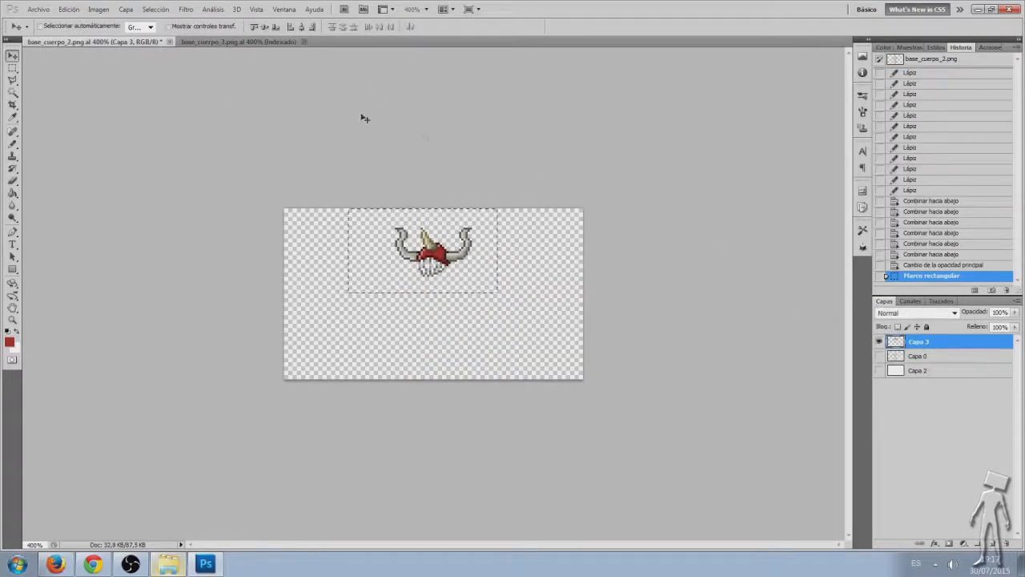
click(236, 42)
key(ctrl+v)
drag(442, 309, 446, 257)
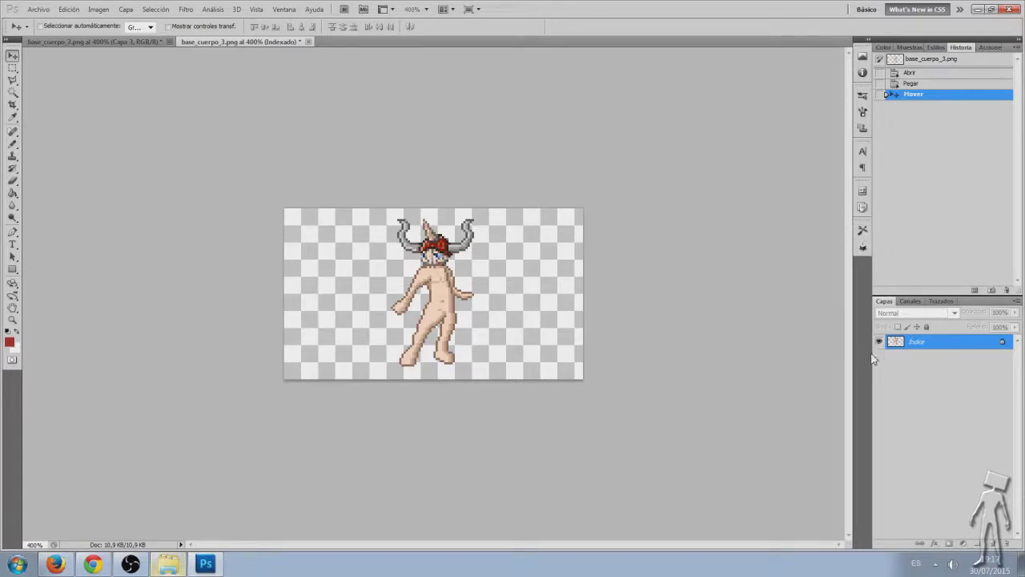
key(ctrl+z)
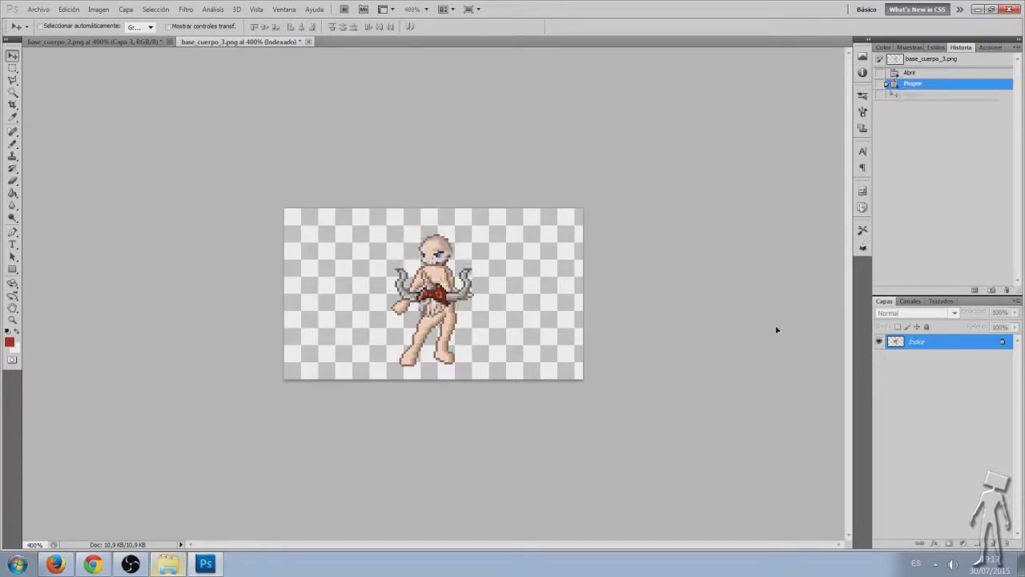
key(ctrl+alt+z)
click(125, 9)
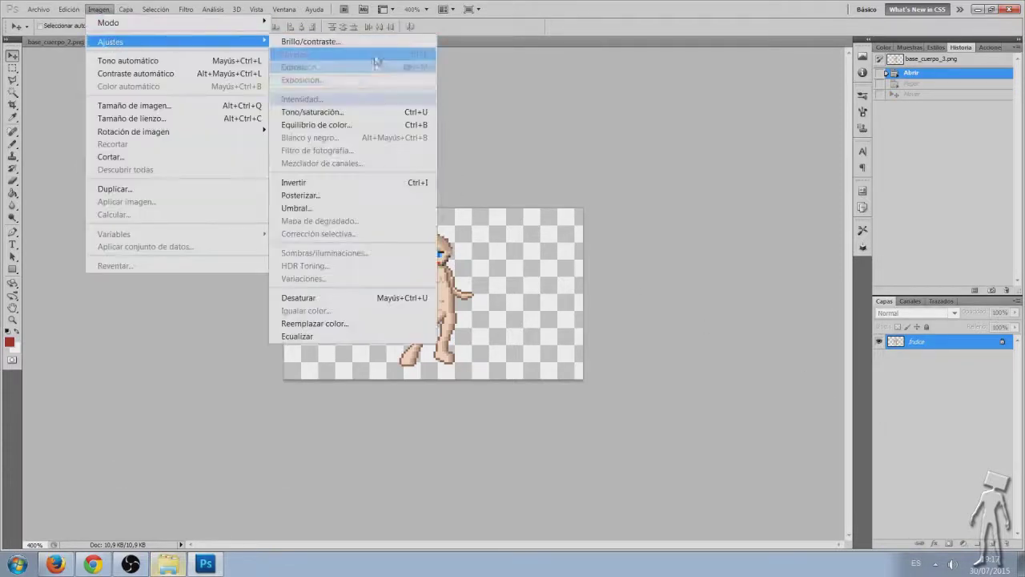
Convert base_cuerpo_3 to RGB colour and paste the helmet onto the figure's head
mouse_move(109, 22)
click(318, 77)
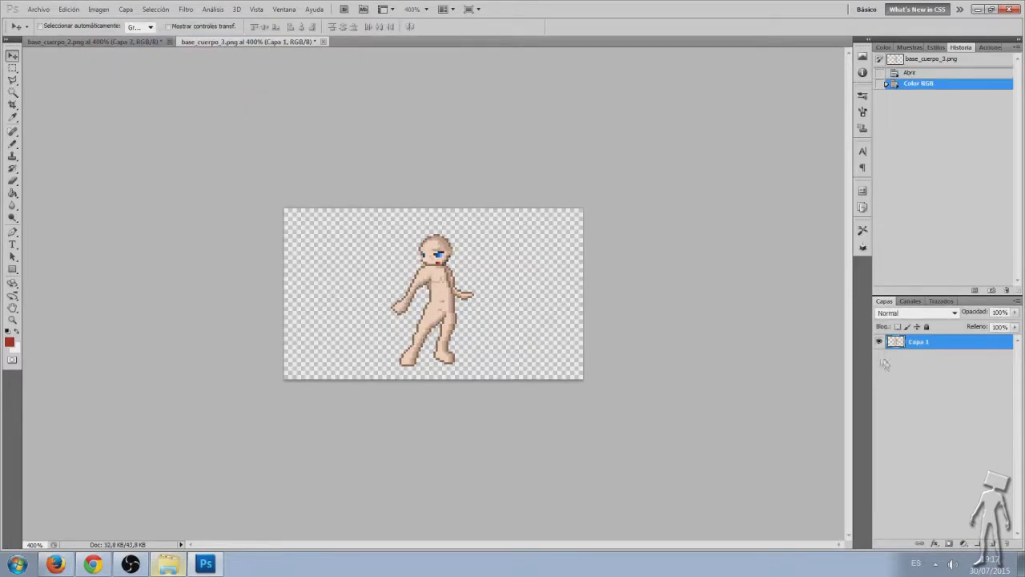
key(ctrl+b)
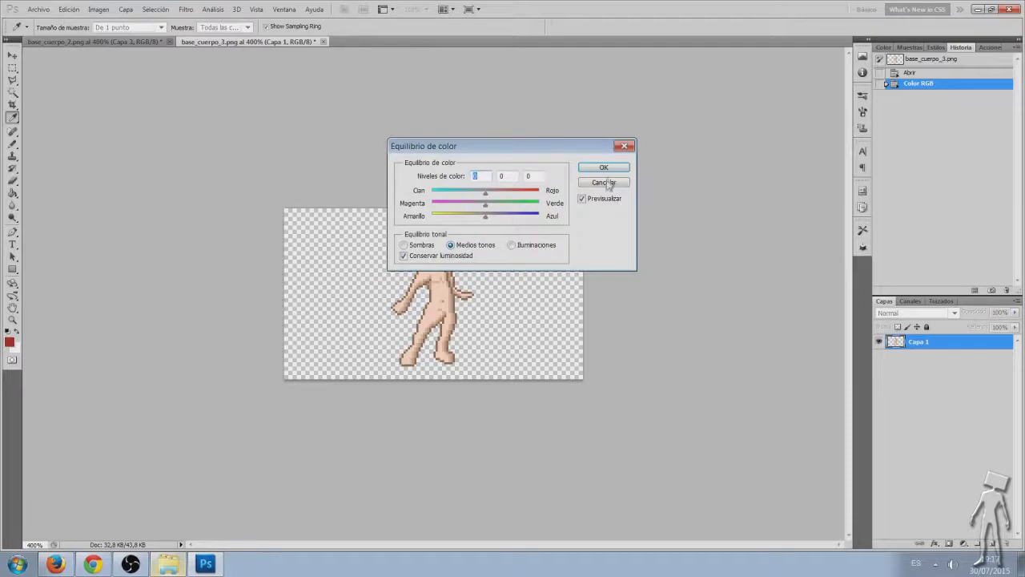
click(604, 183)
key(v)
key(ctrl+v)
drag(438, 312, 440, 260)
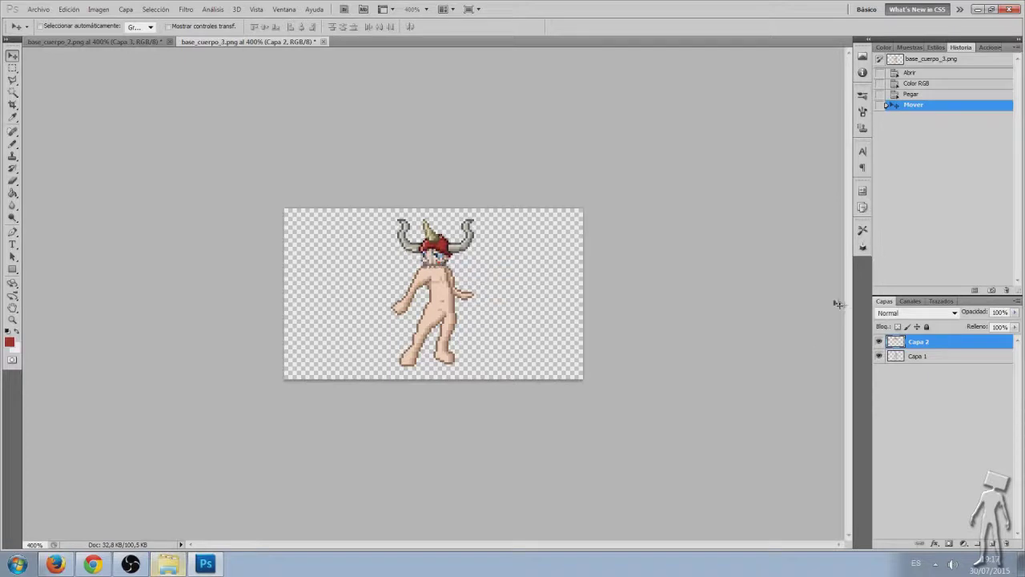
Nudge the helmet one pixel right and back, then zoom out and in to check the figure
key(Right)
key(Left)
key(z)
alt+click(496, 277)
click(480, 273)
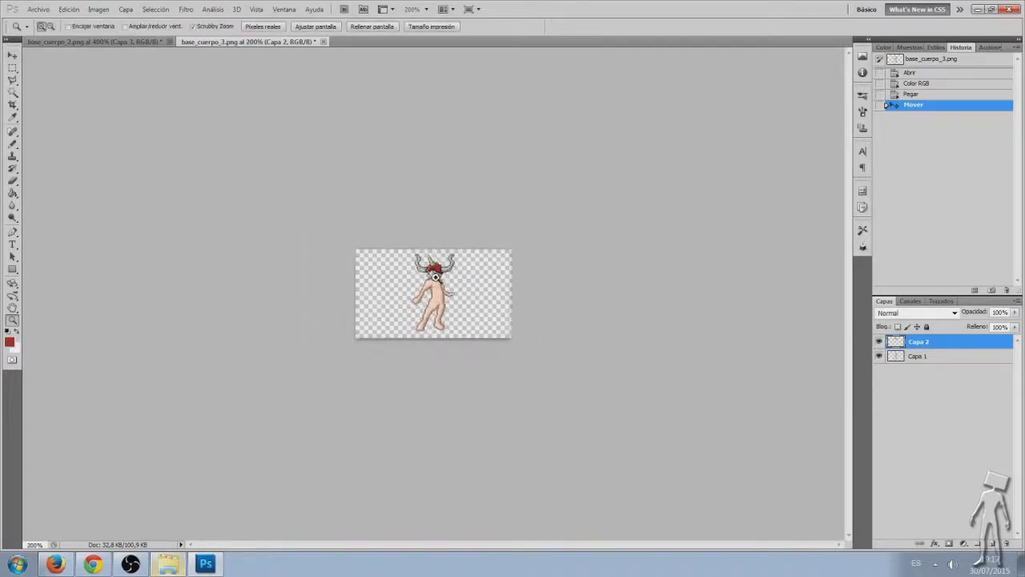
click(168, 564)
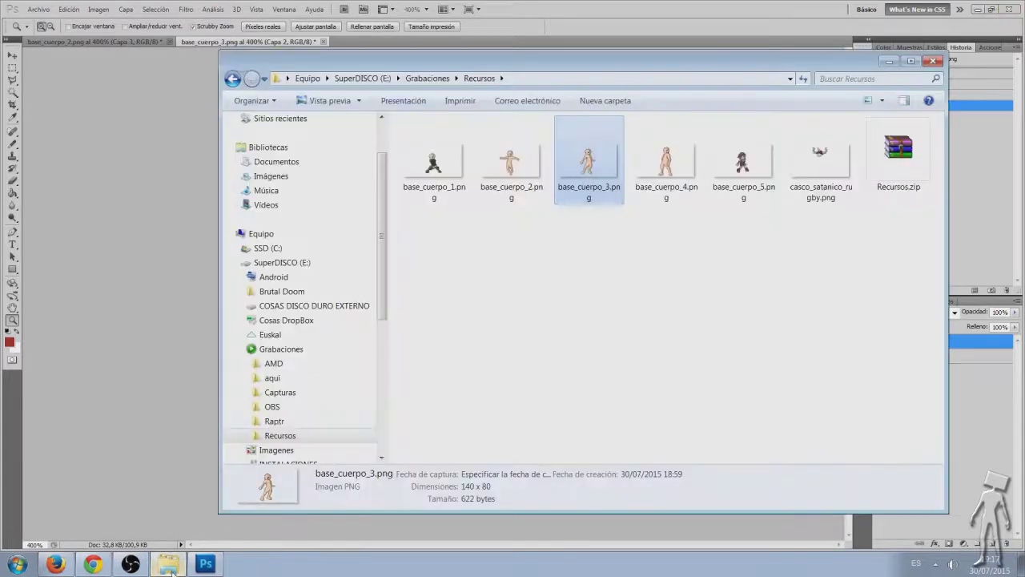
Check casco_satanico_rugby.png's details (140 x 80, 1,01 KB PNG), then return to Photoshop
click(623, 267)
click(818, 155)
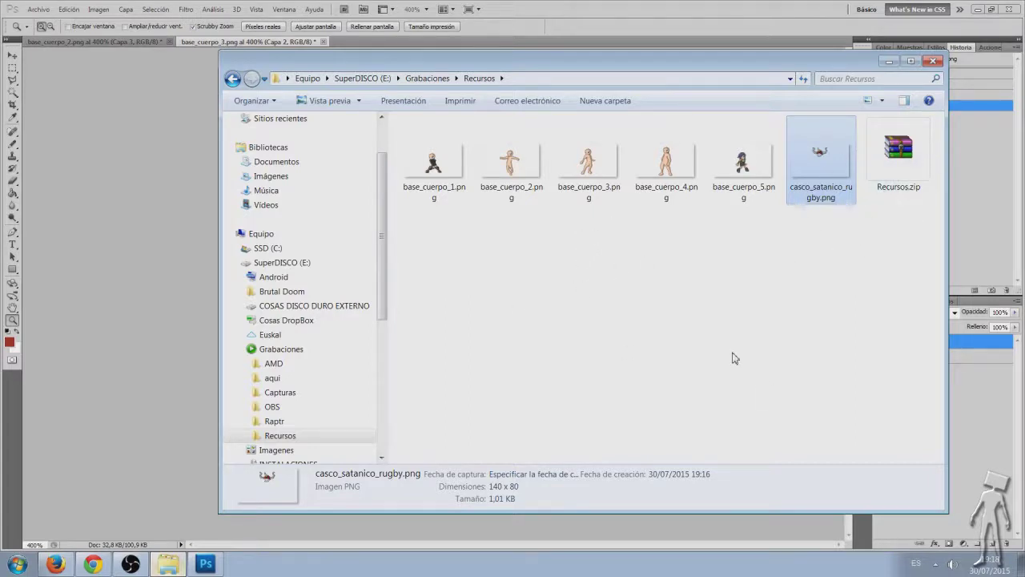
click(590, 266)
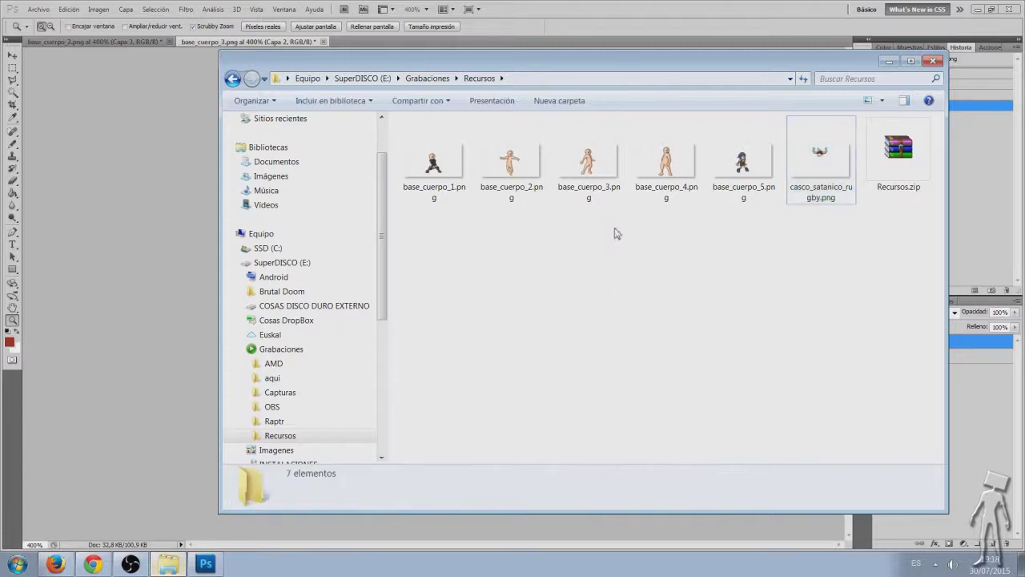
click(152, 249)
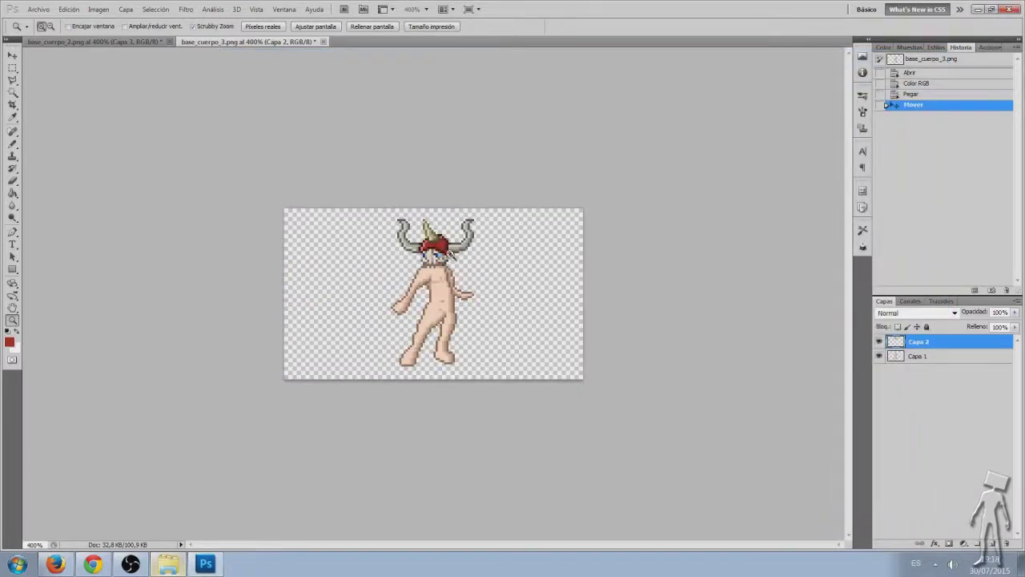